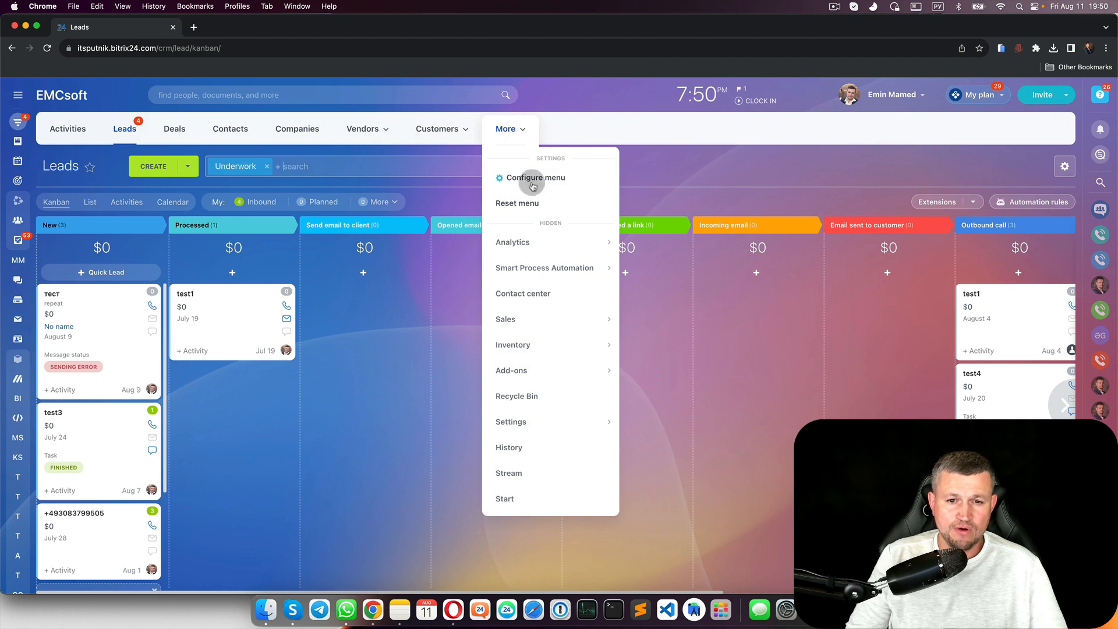
Create a new CRM form with the Contact information use case and make Lead its CRM entity
mouse_move(542, 369)
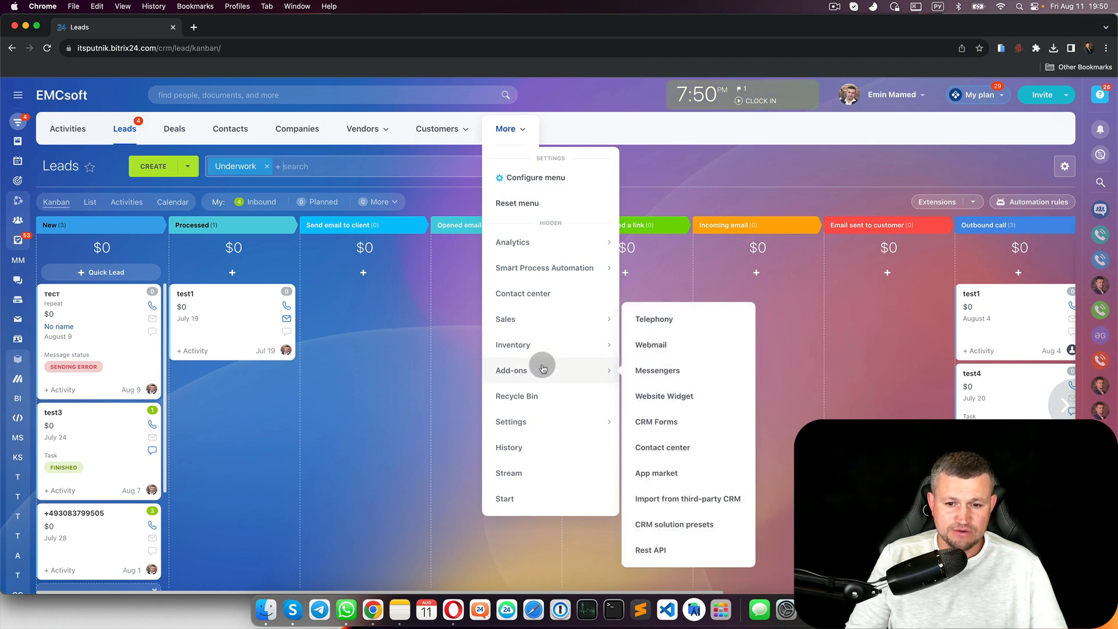
left_click(669, 430)
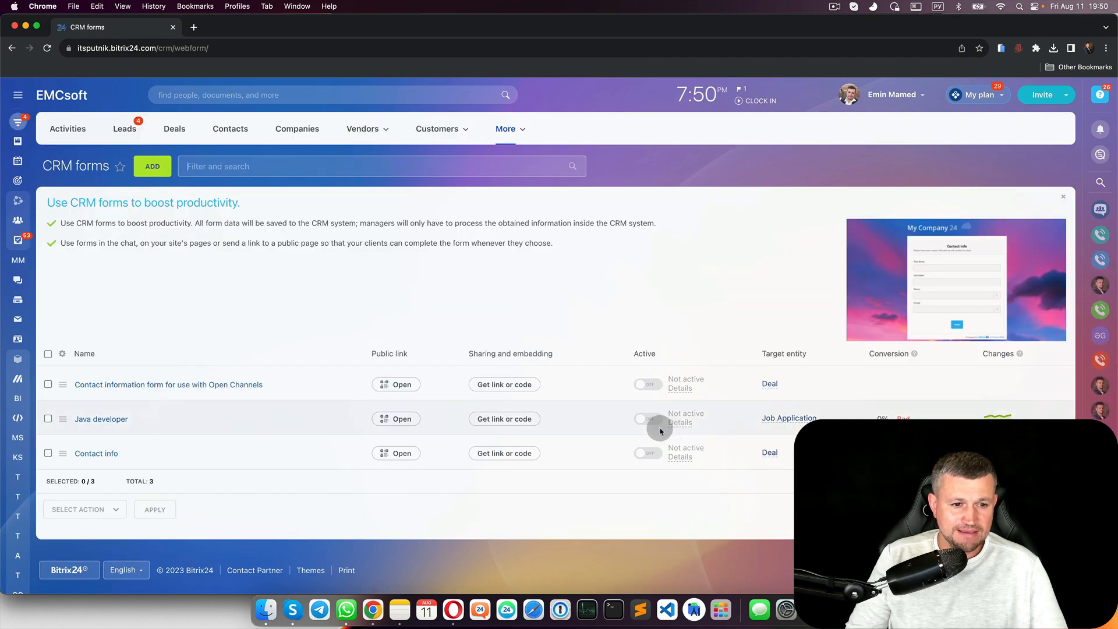
left_click(151, 164)
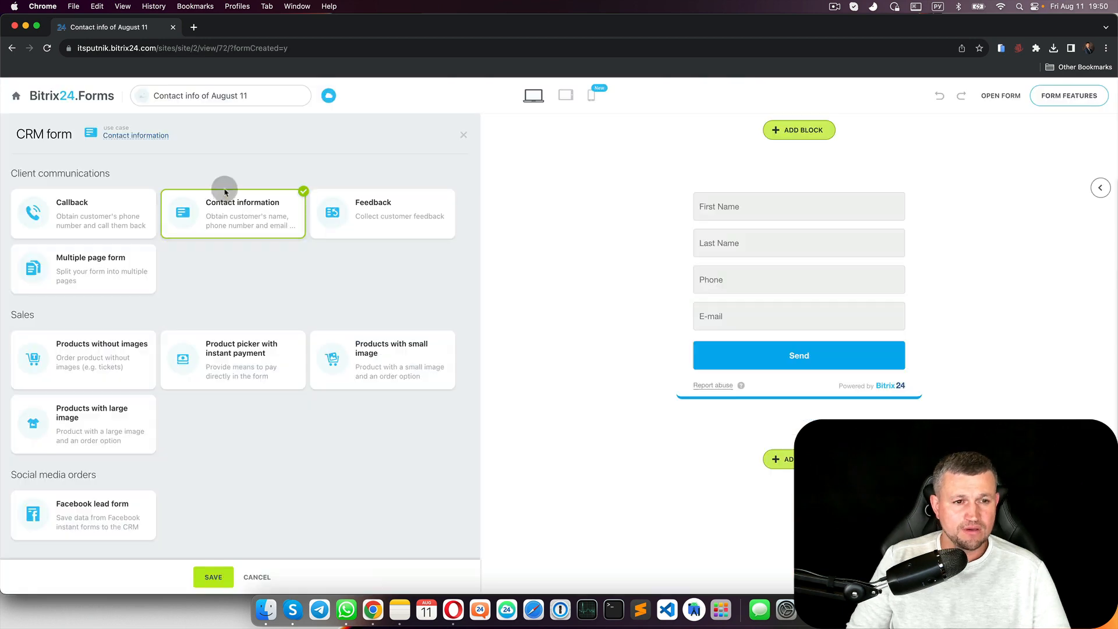
left_click(227, 233)
left_click(51, 172)
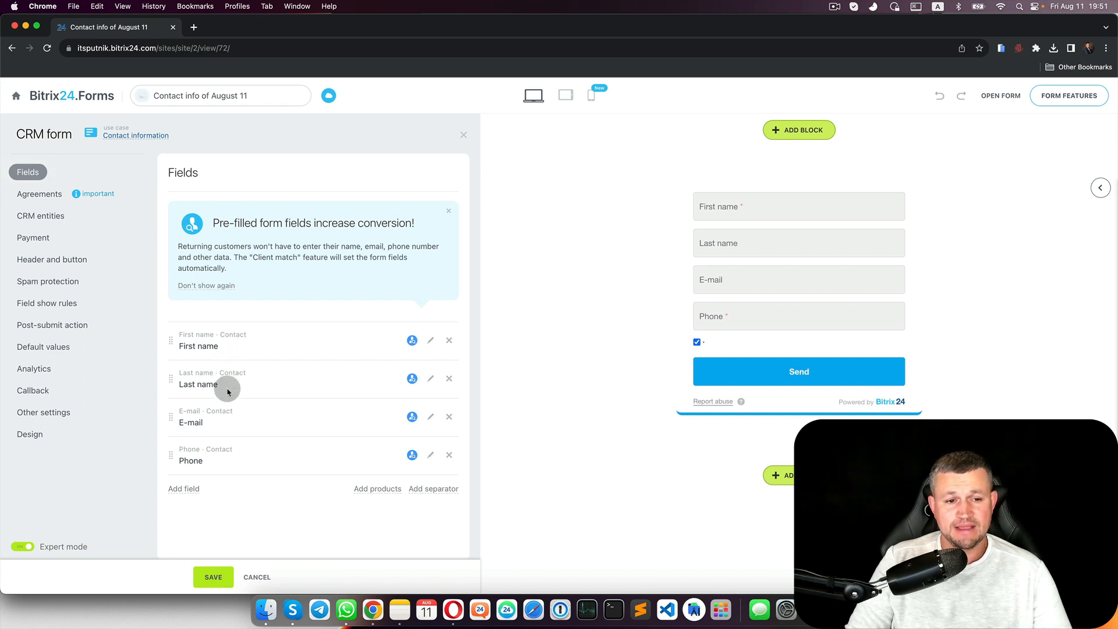
left_click(54, 216)
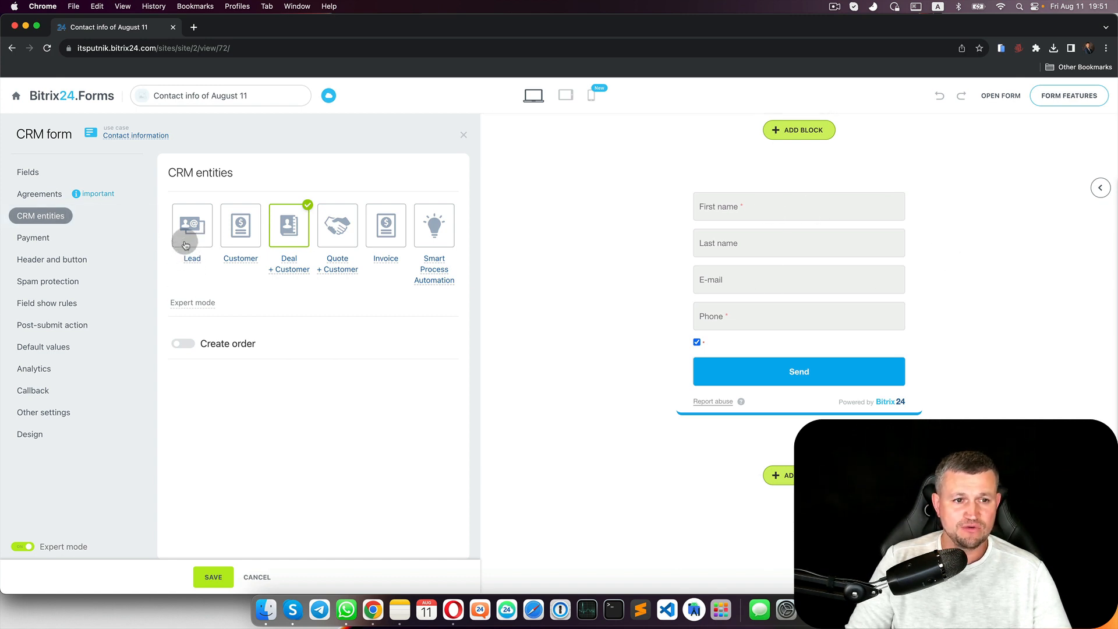
Start creating a new user agreement for the form
left_click(52, 197)
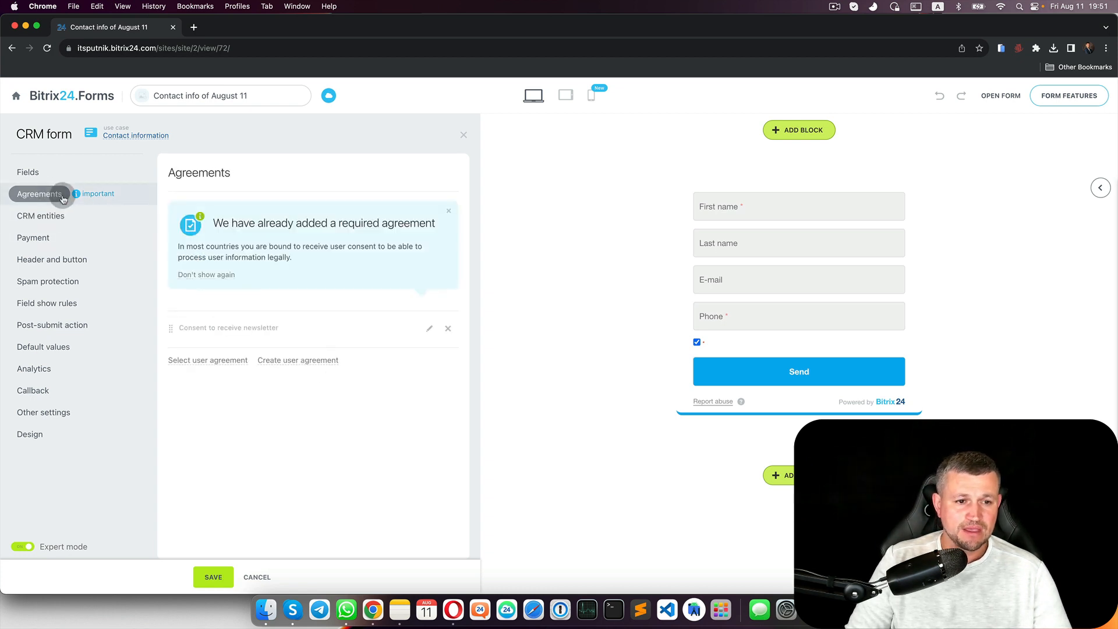
left_click(302, 360)
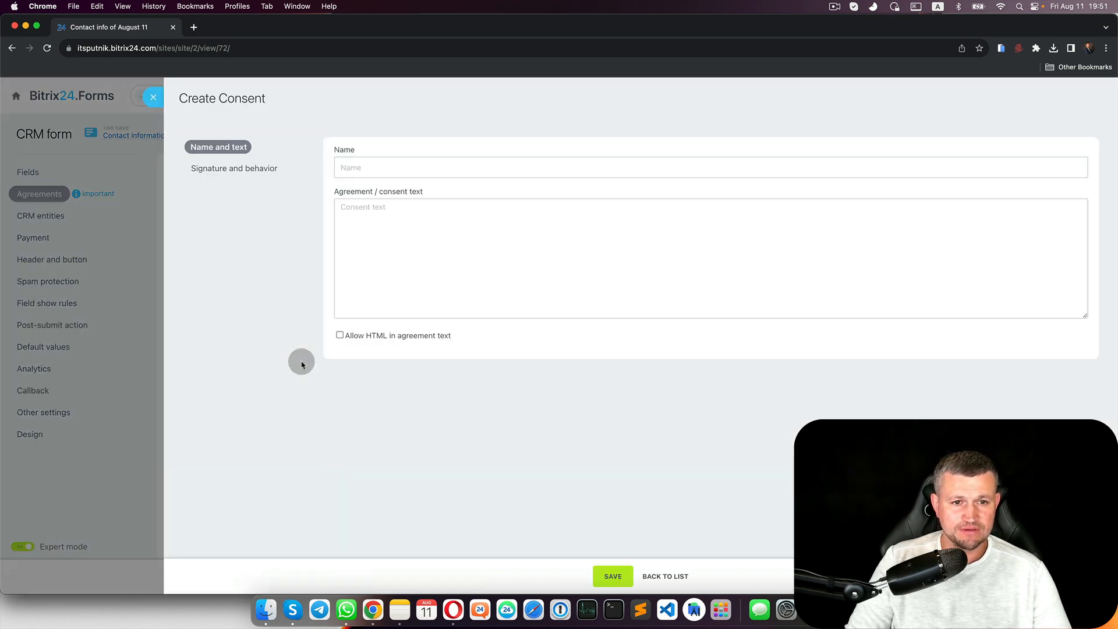
left_click(393, 164)
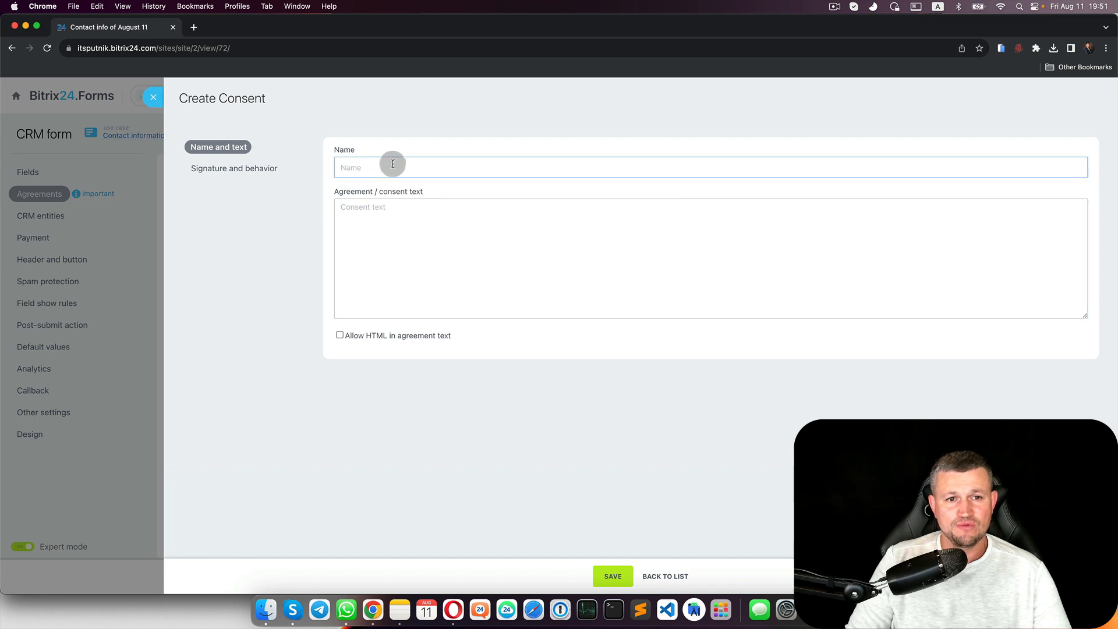
Open emcsoft.io in a new browser tab, go to its Contacts page and display the contact form's consent text
left_click(193, 29)
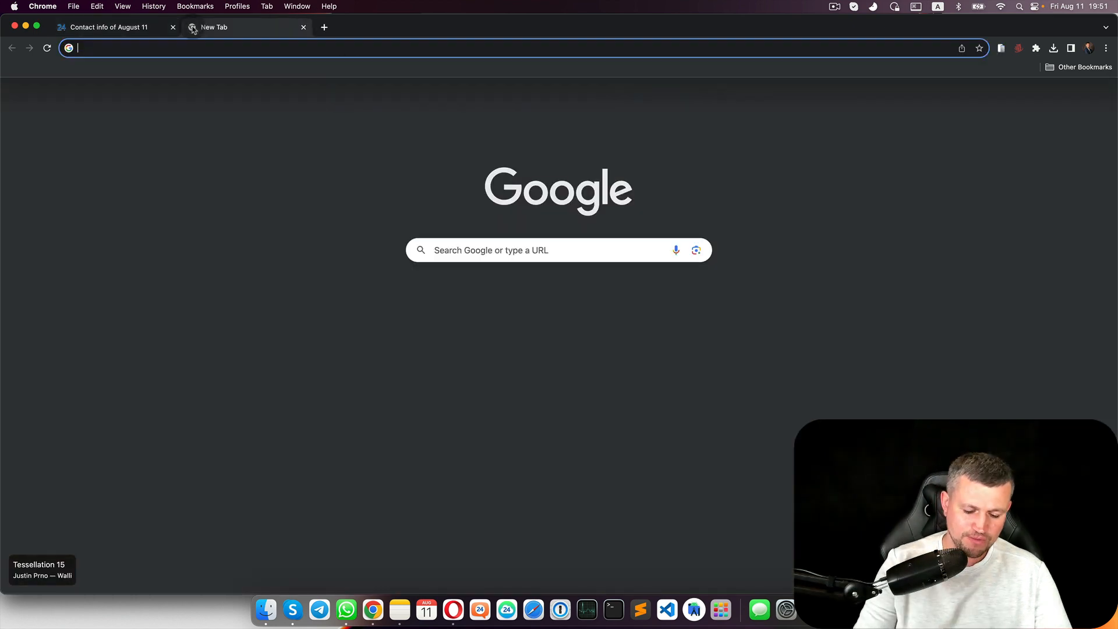
type("emcsoft.io")
key("Return")
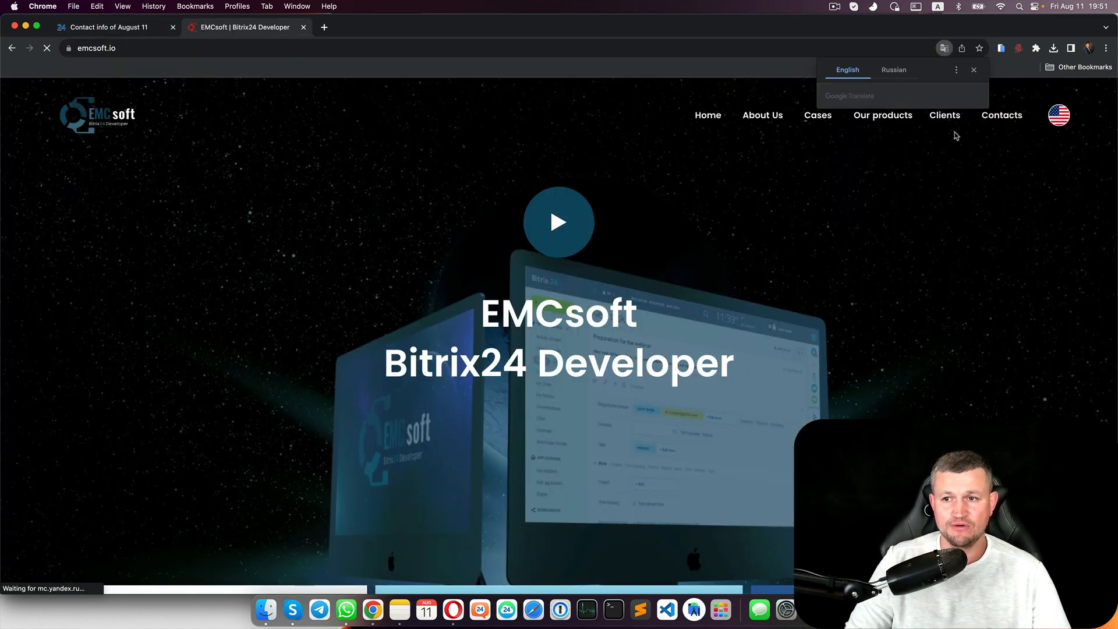
left_click(1000, 115)
scroll(774, 394, "down", 10)
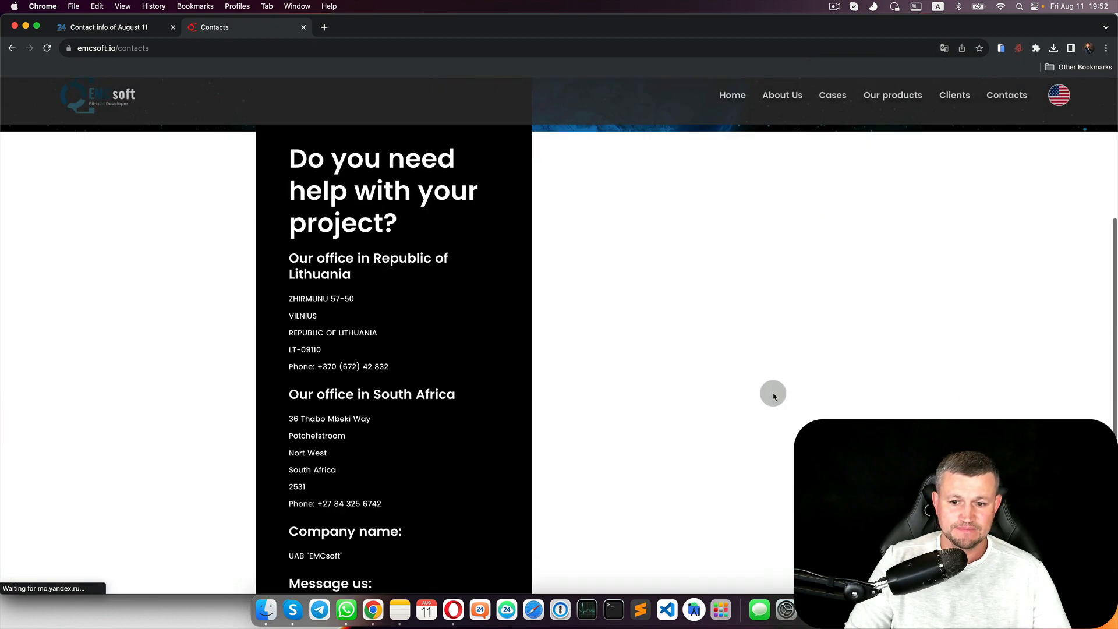
scroll(774, 394, "up", 5)
scroll(774, 395, "down", 5)
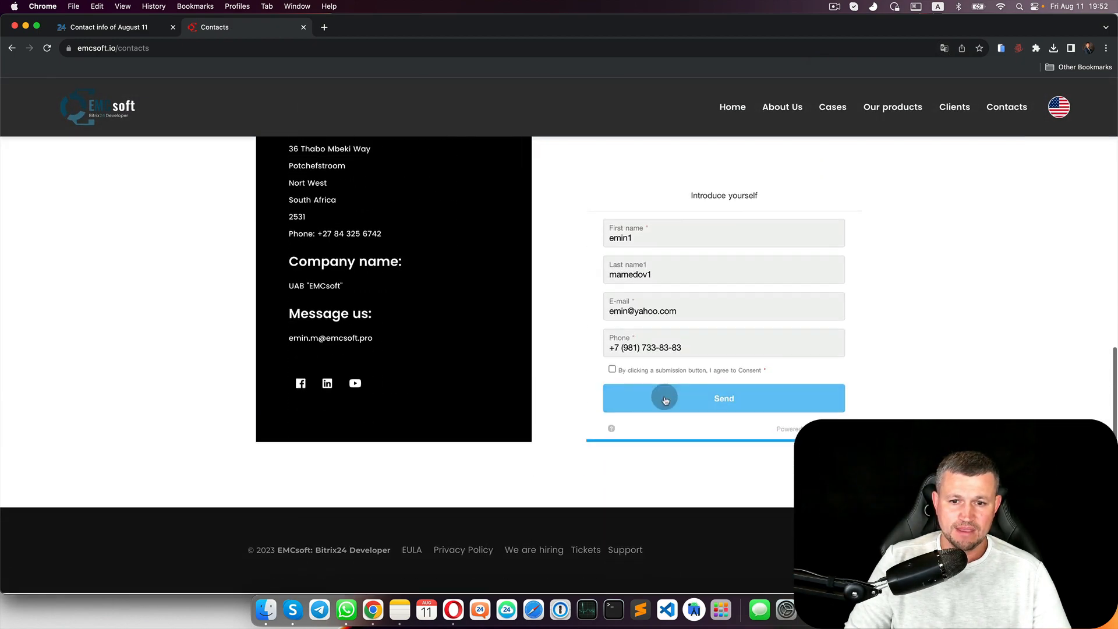
left_click(643, 371)
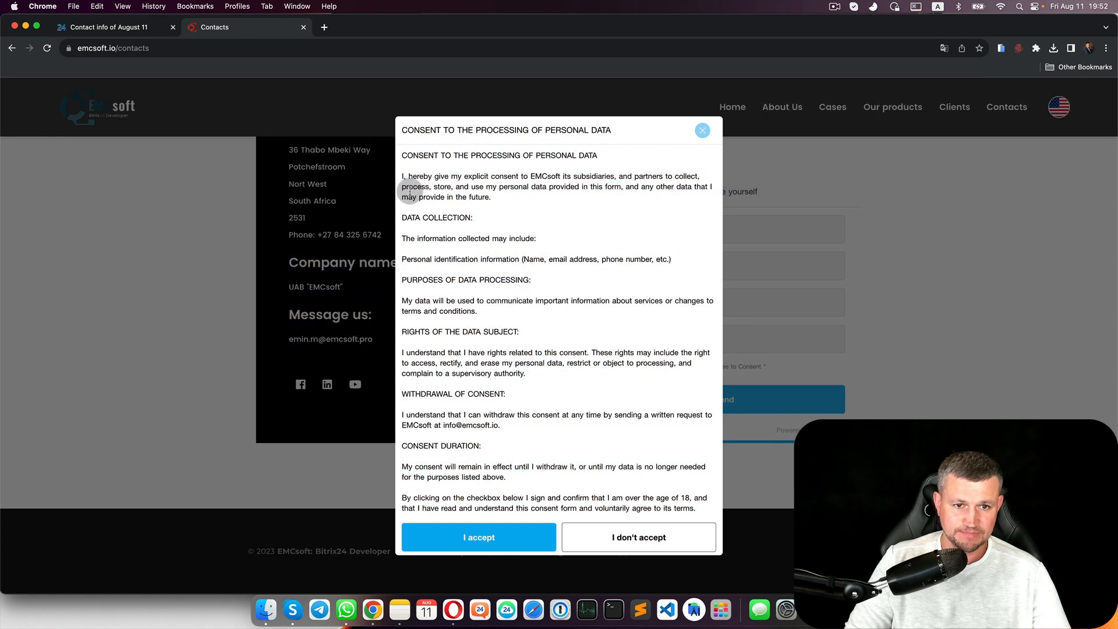
Copy the full body of the website's consent into the new agreement's consent text
left_click_drag(403, 158, 691, 510)
key("super+c")
key("super+1")
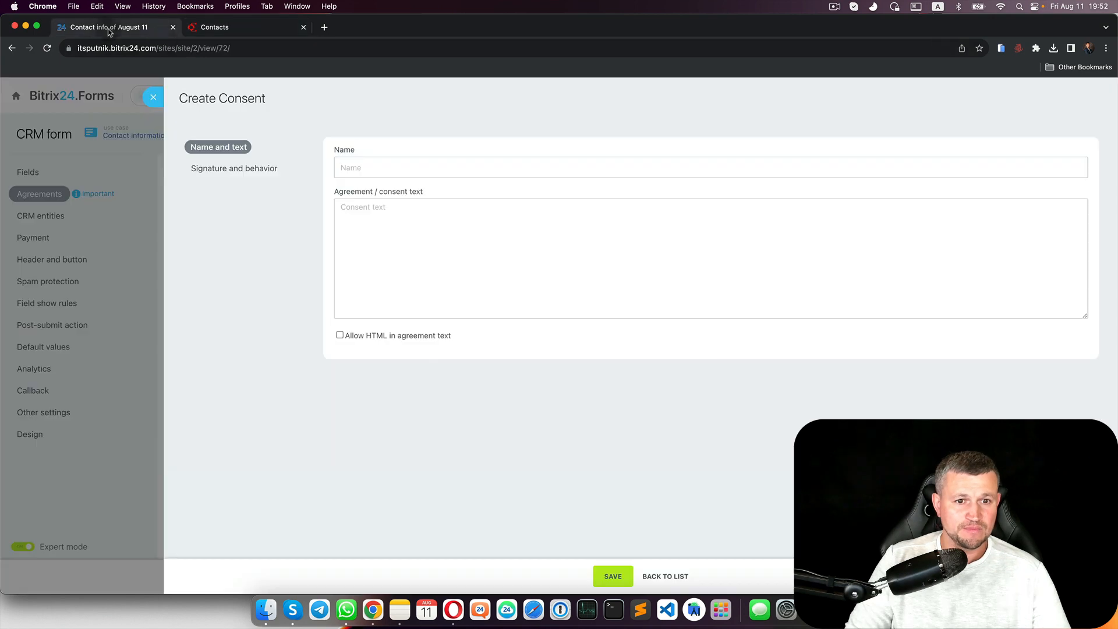
left_click(569, 301)
key("super+v")
Name the agreement CONSENT TO THE PROCESSING OF PERSONAL DATA, copying the title from the website, and save it
left_click(298, 32)
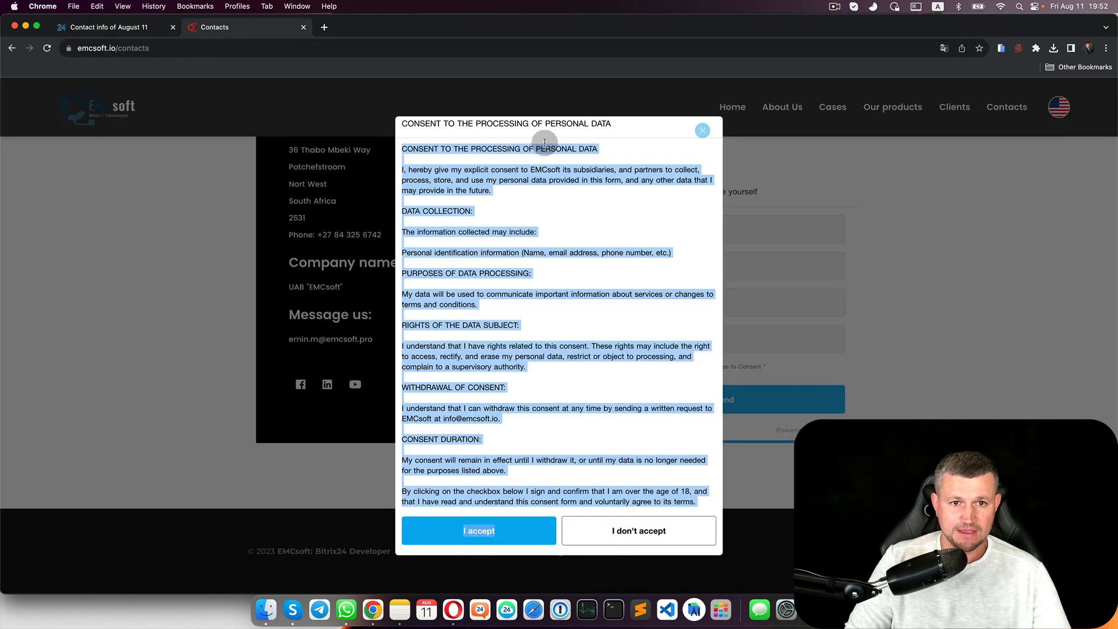
left_click(420, 135)
triple_click(406, 132)
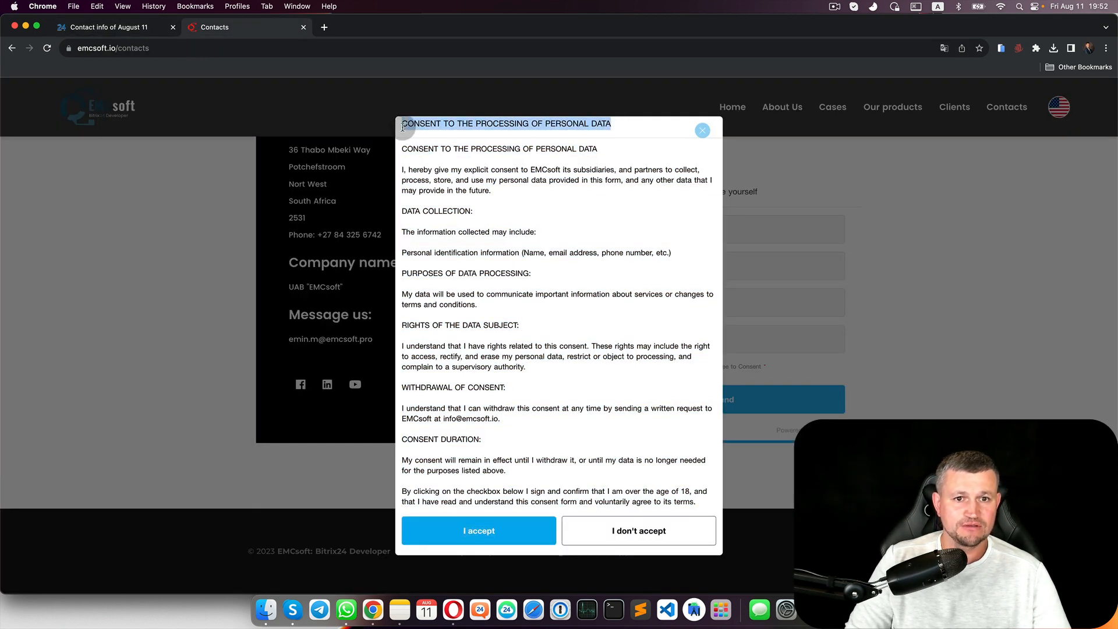
key("super+c")
left_click(96, 28)
left_click(528, 166)
key("super+v")
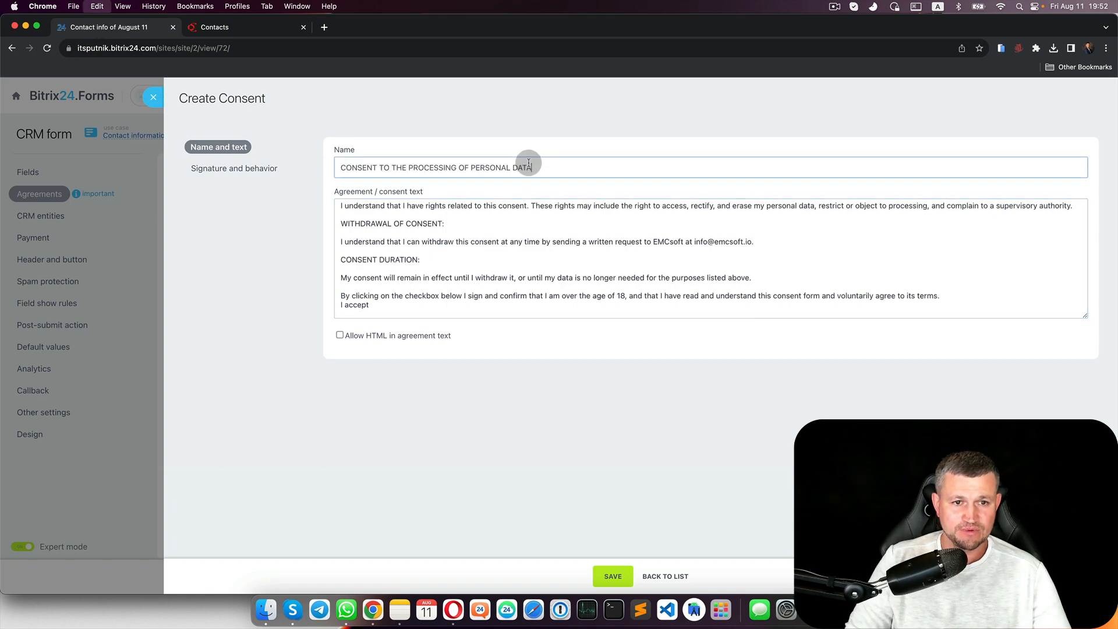
left_click(613, 576)
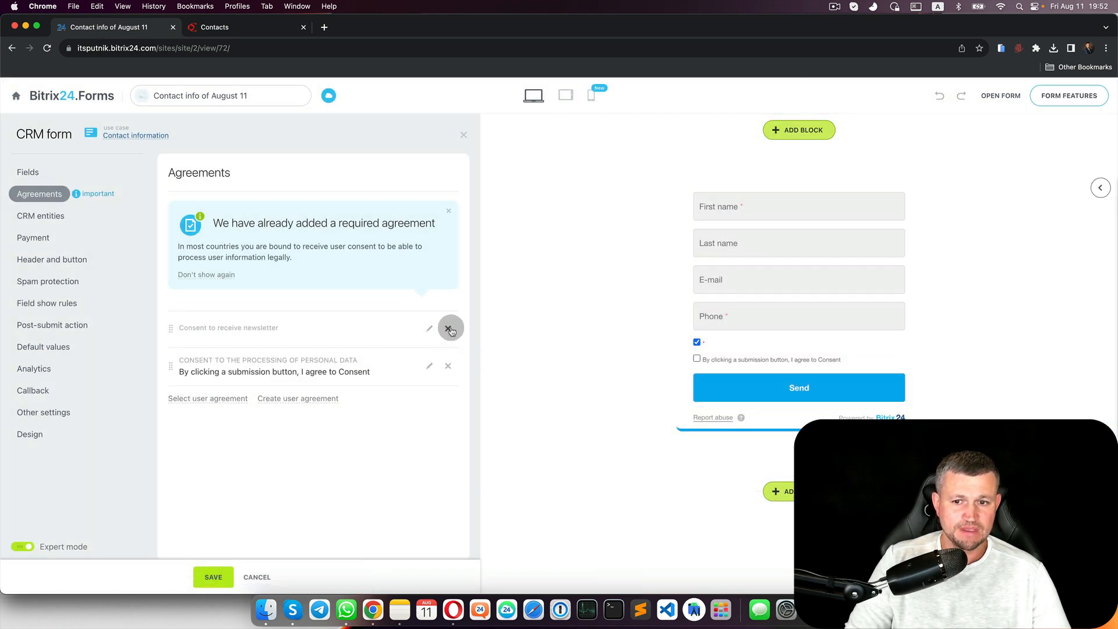
Remove the Consent to receive newsletter agreement, close the website's Contacts page and save the form
left_click(449, 329)
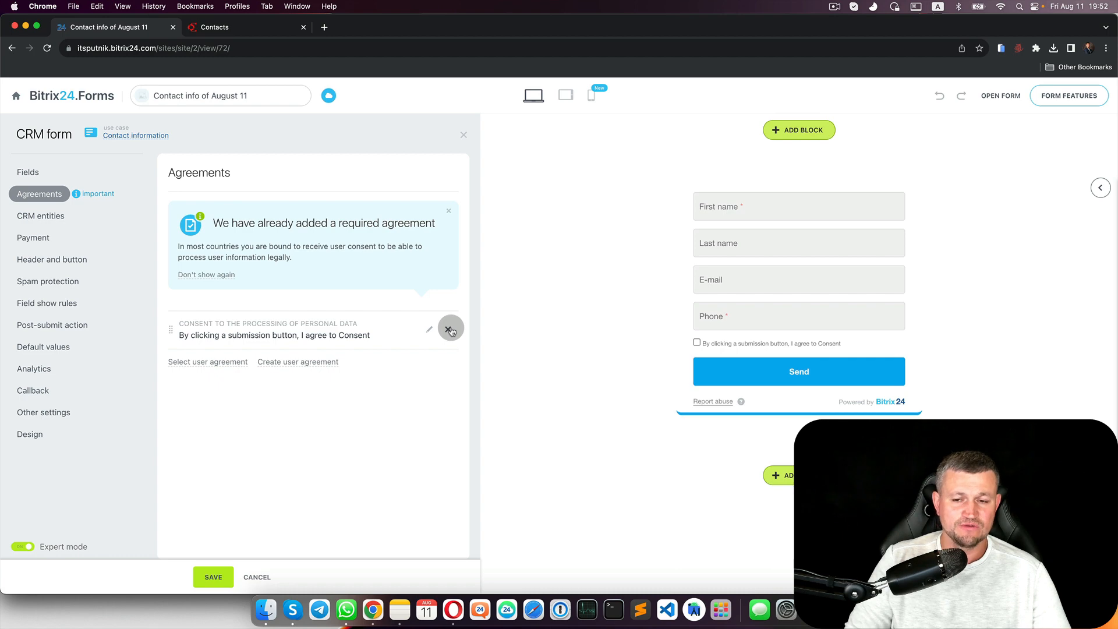
left_click(247, 32)
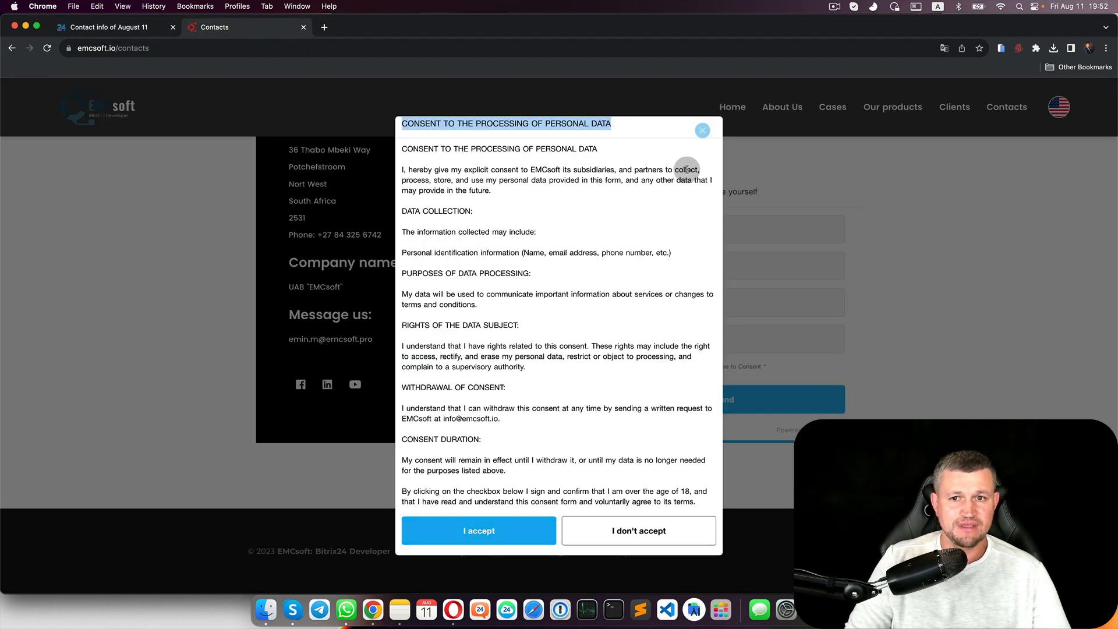
left_click(703, 130)
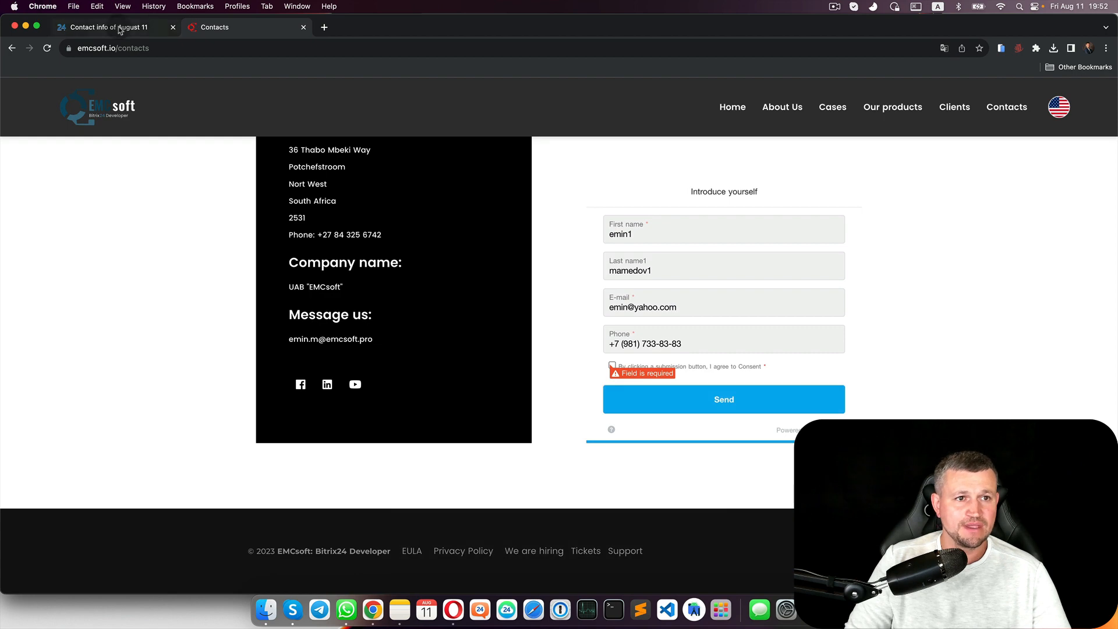
key("super+w")
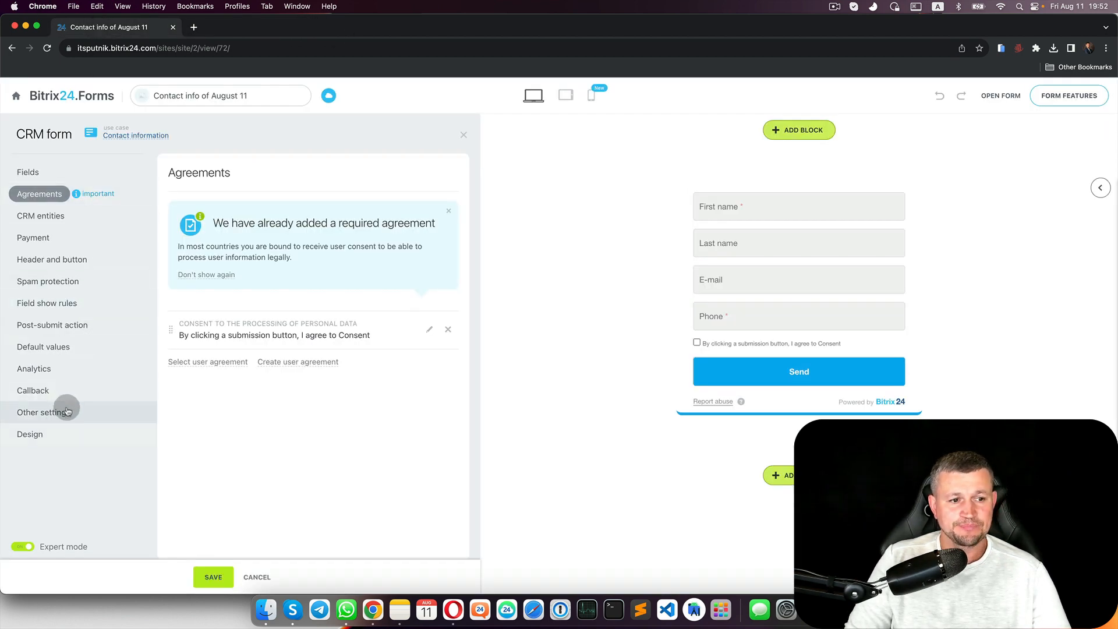
left_click(210, 583)
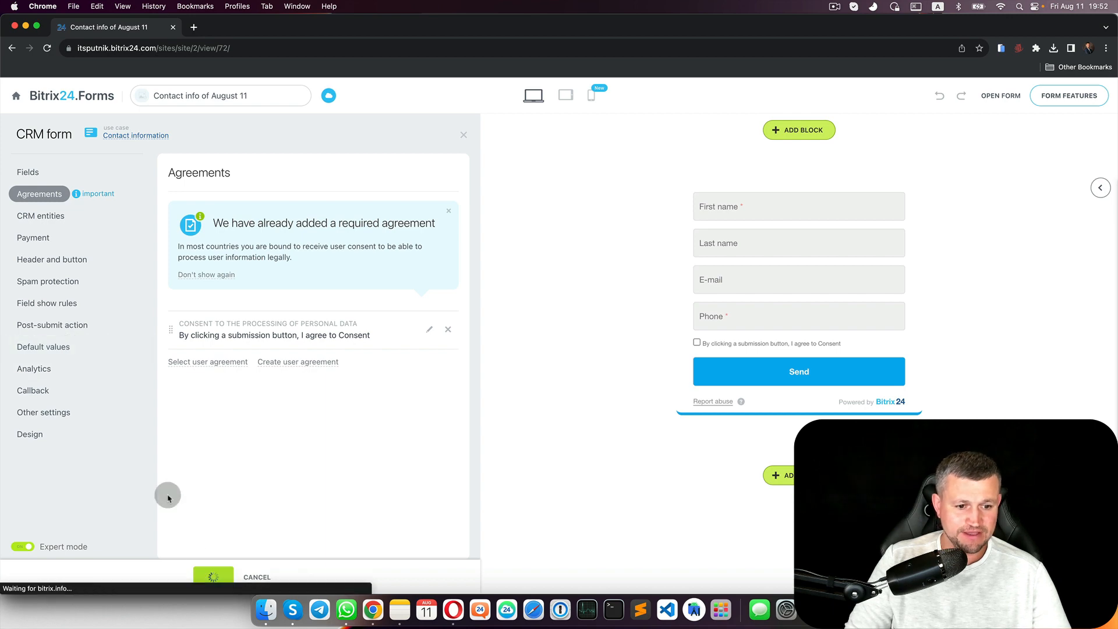
Examine which Lead fields can be added as hidden default values, leaving the form without any
left_click(61, 345)
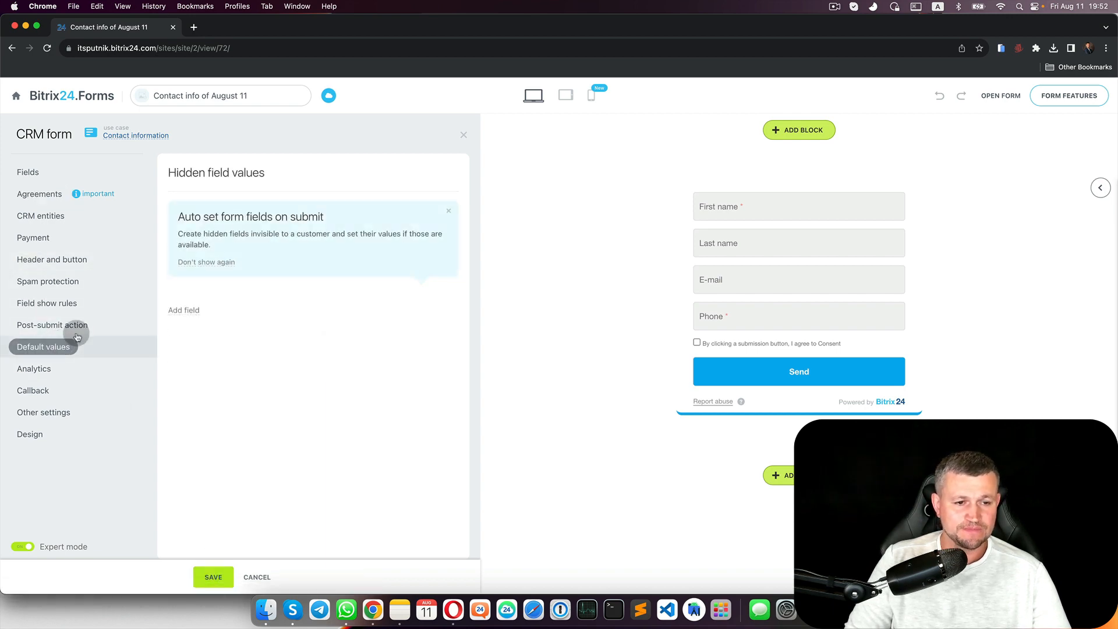
left_click(189, 310)
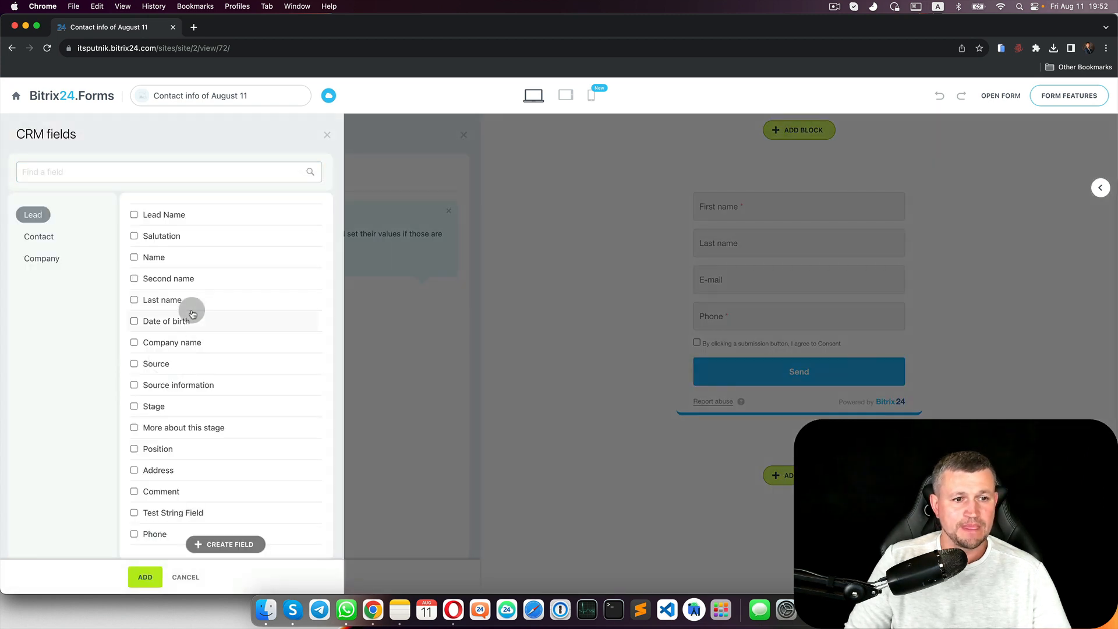
scroll(258, 430, "down", 3)
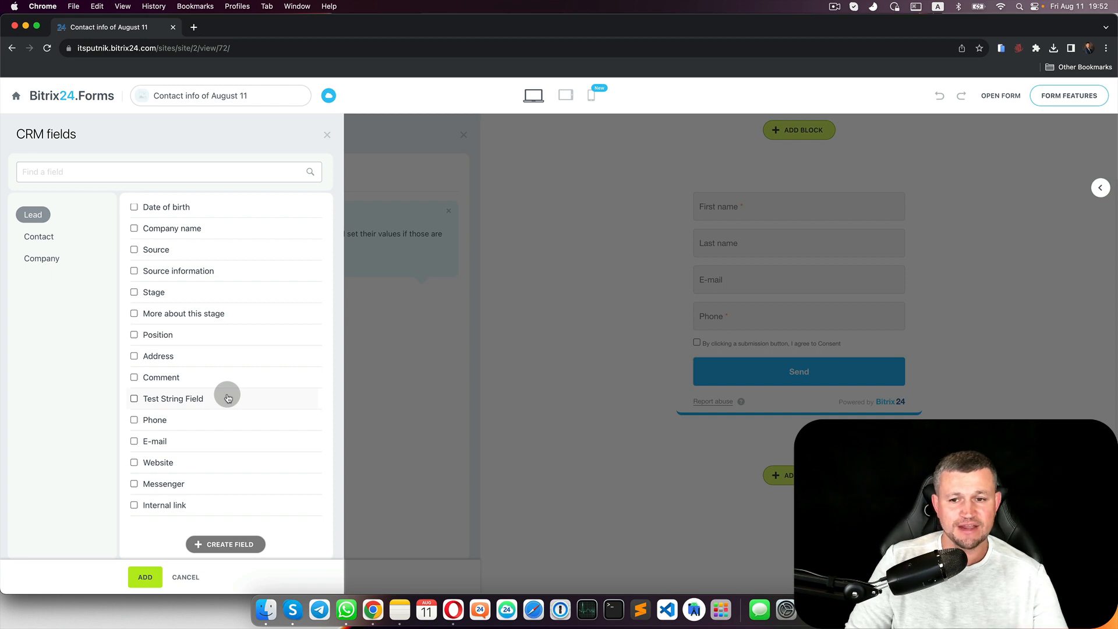
scroll(228, 398, "up", 3)
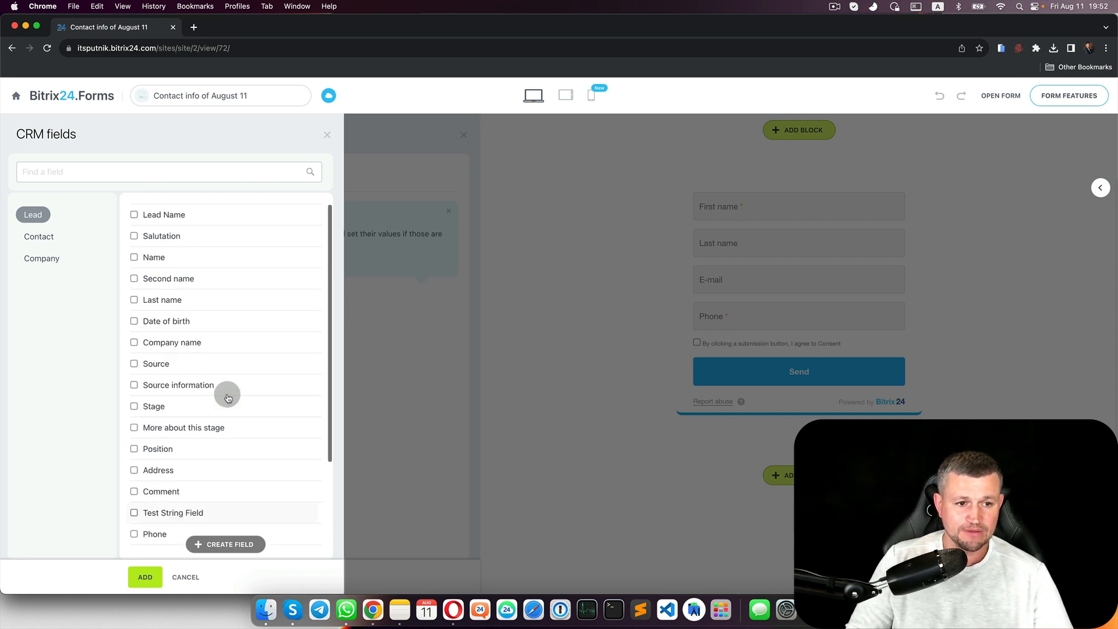
left_click(186, 580)
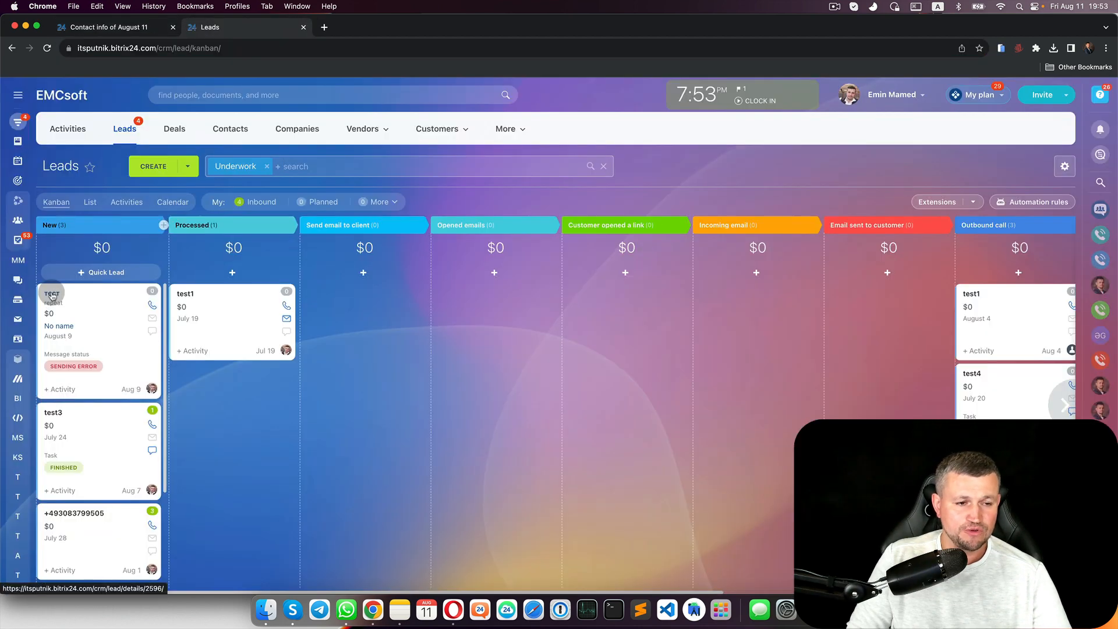
Open the тест lead and start creating a list-type custom field in its О ЛИДЕ section
left_click(51, 295)
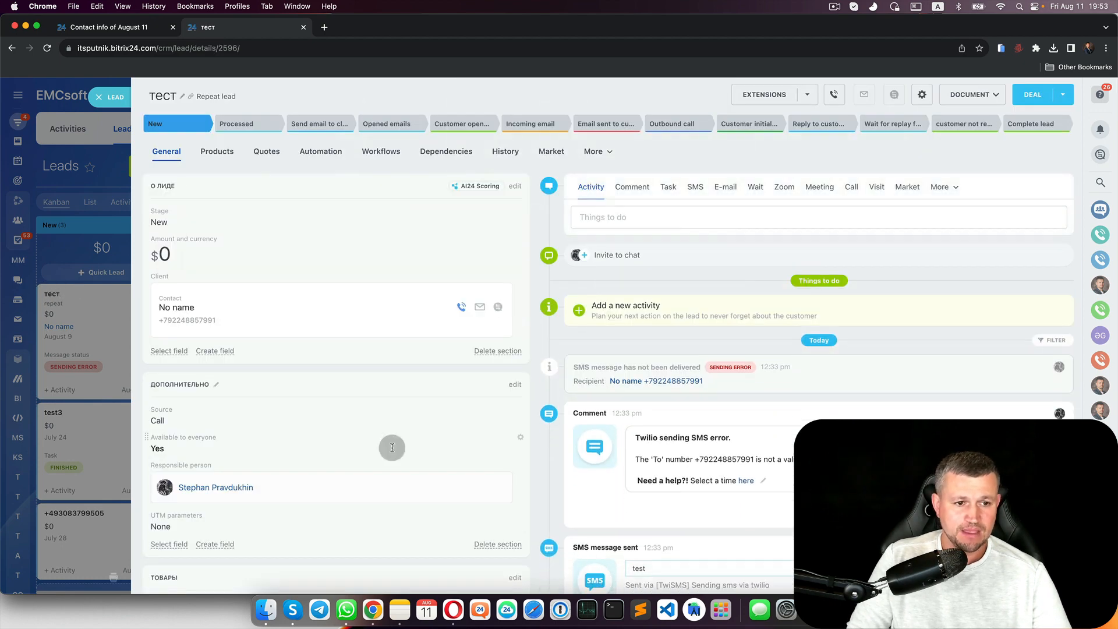
scroll(392, 448, "down", 5)
scroll(373, 437, "up", 4)
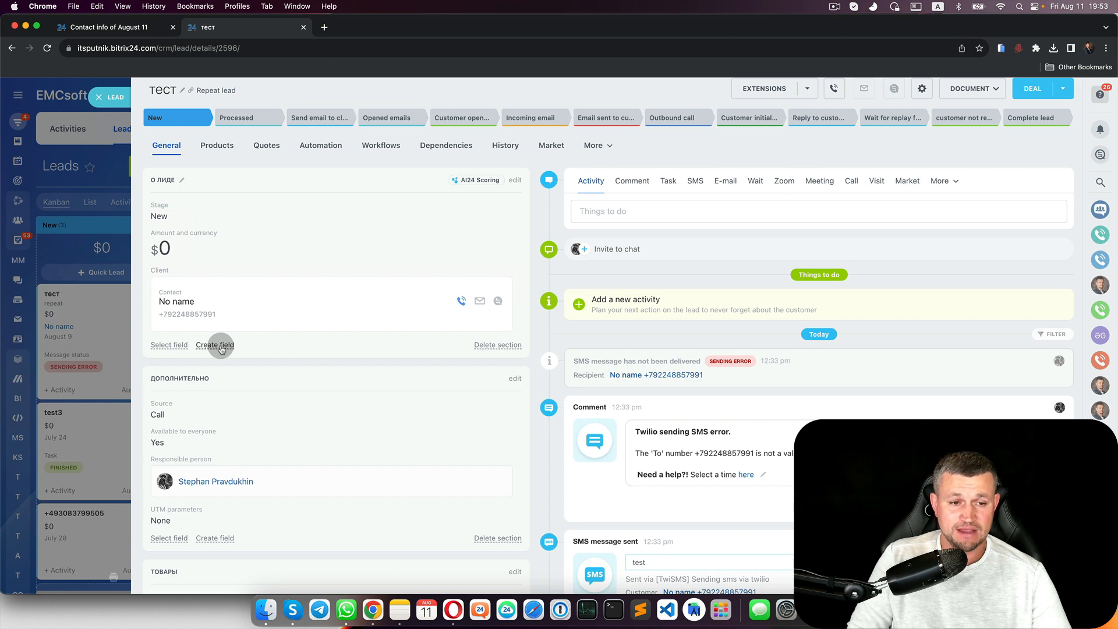
scroll(221, 346, "down", 10)
scroll(222, 347, "up", 10)
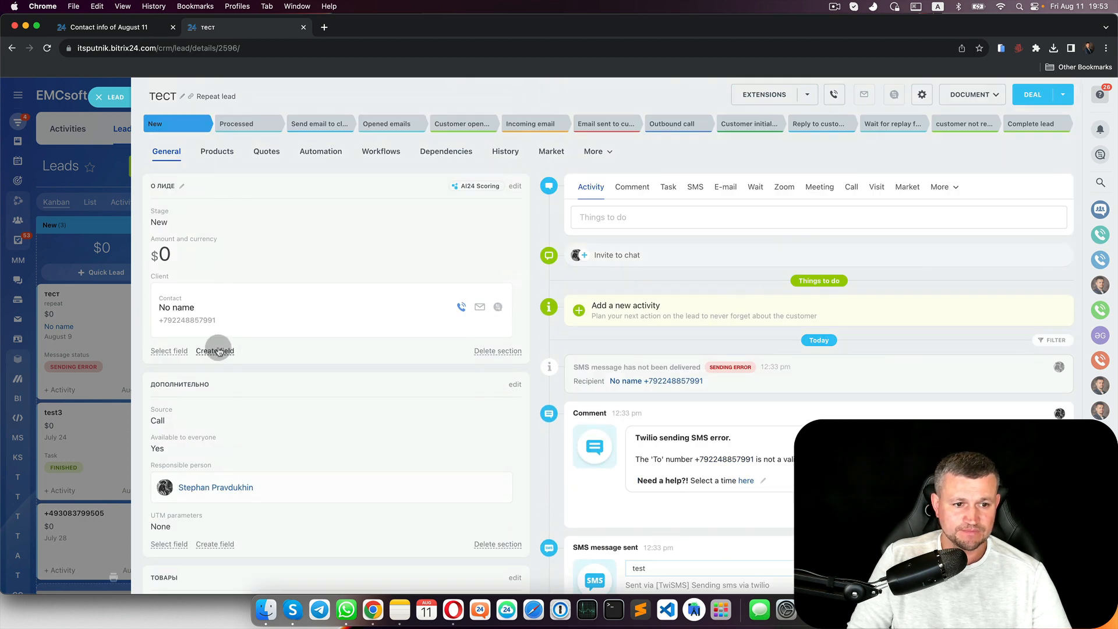
left_click(219, 351)
scroll(274, 366, "down", 1)
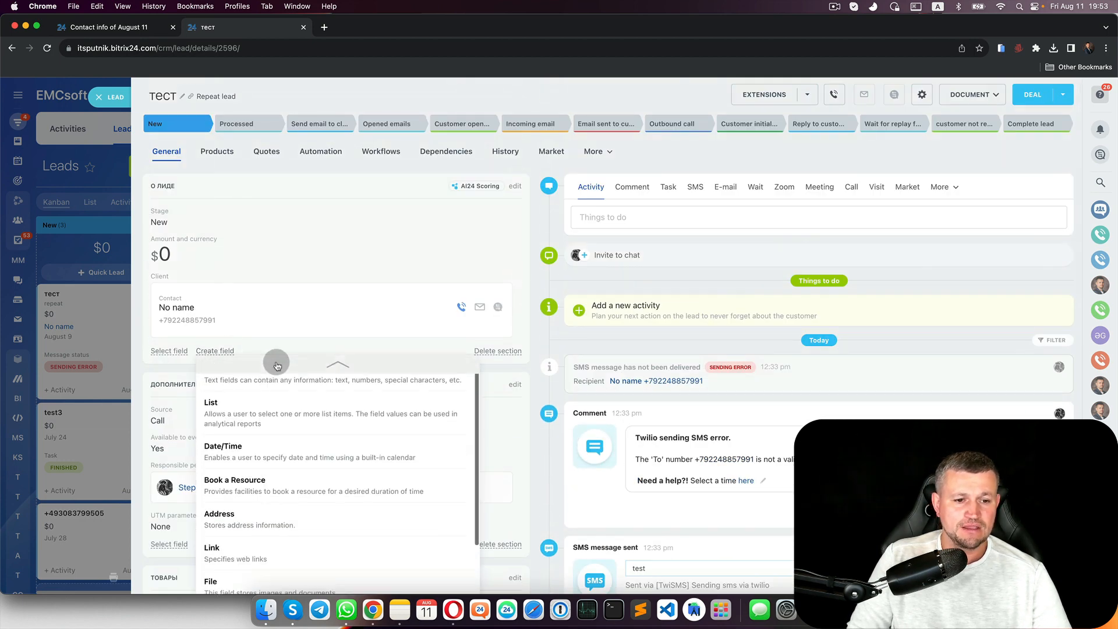
scroll(352, 249, "down", 3)
scroll(325, 412, "down", 2)
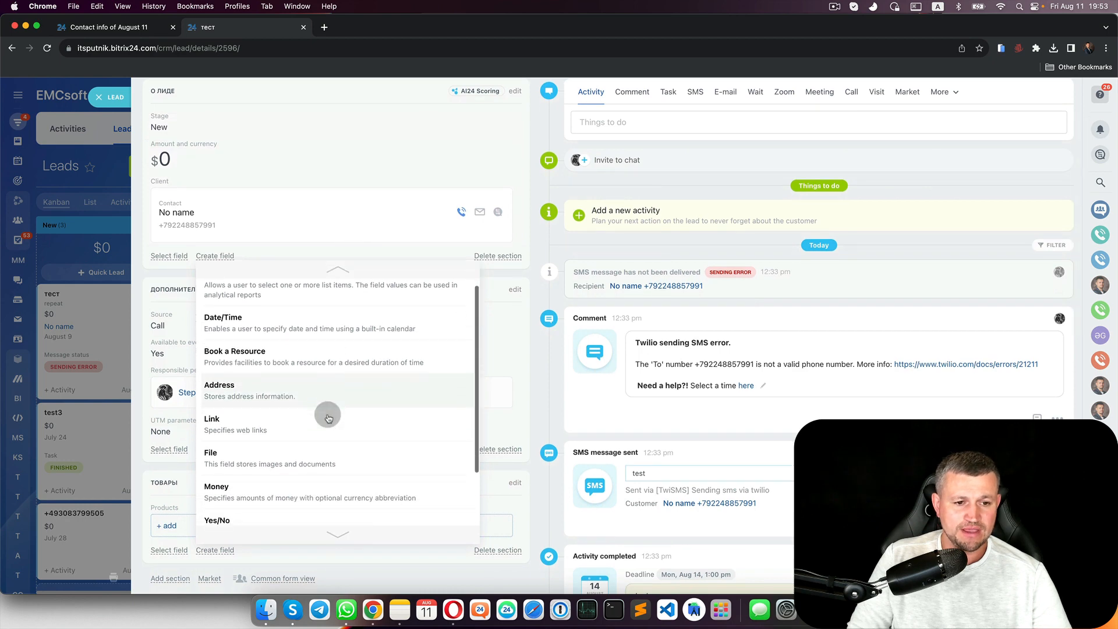
scroll(328, 415, "down", 4)
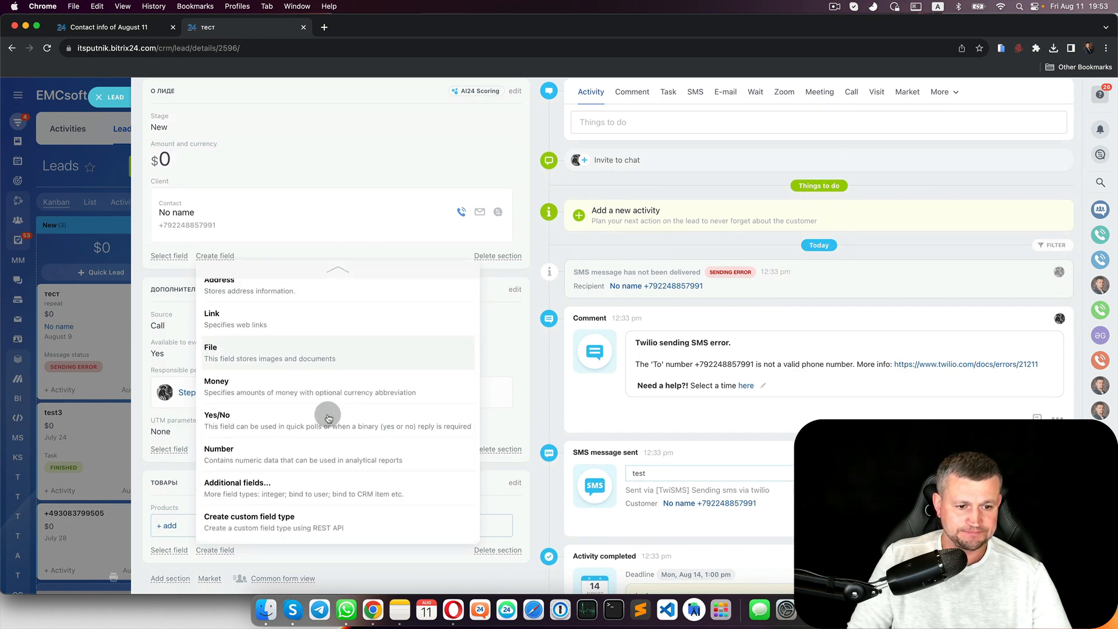
scroll(324, 412, "up", 5)
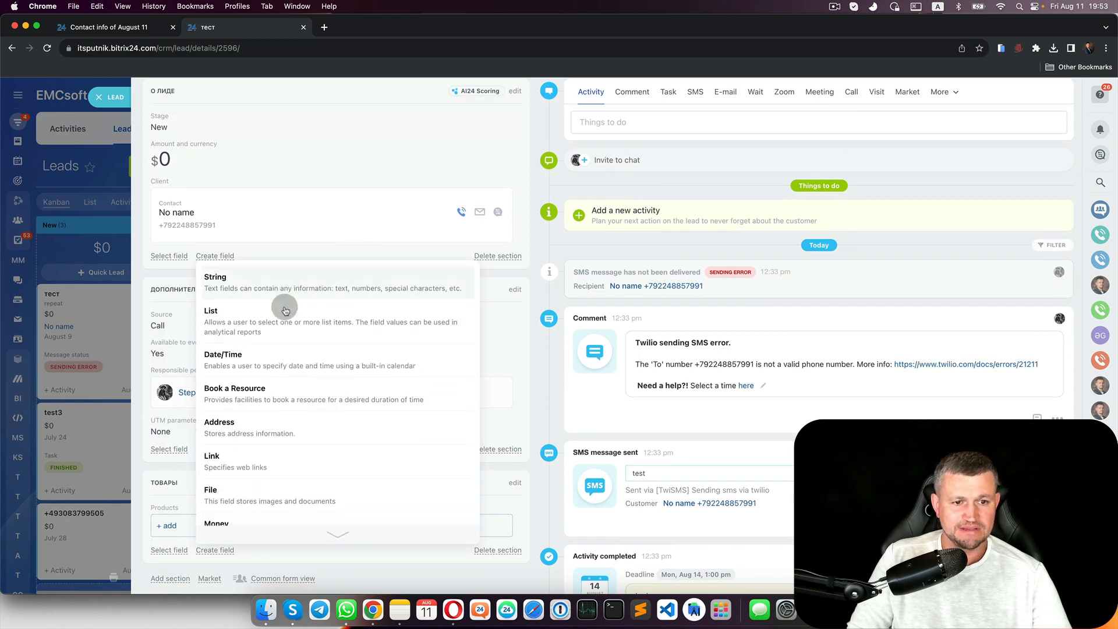
left_click(282, 325)
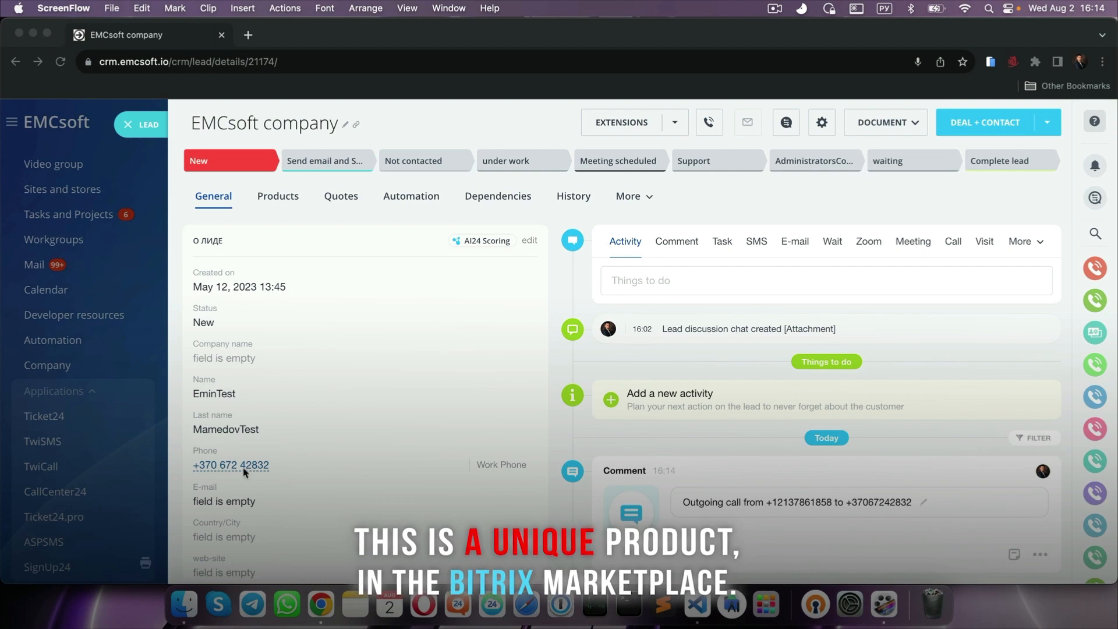
Call the EMCsoft company lead's phone number through CallCenter24, using the first available source number
left_click(252, 468)
left_click(213, 469)
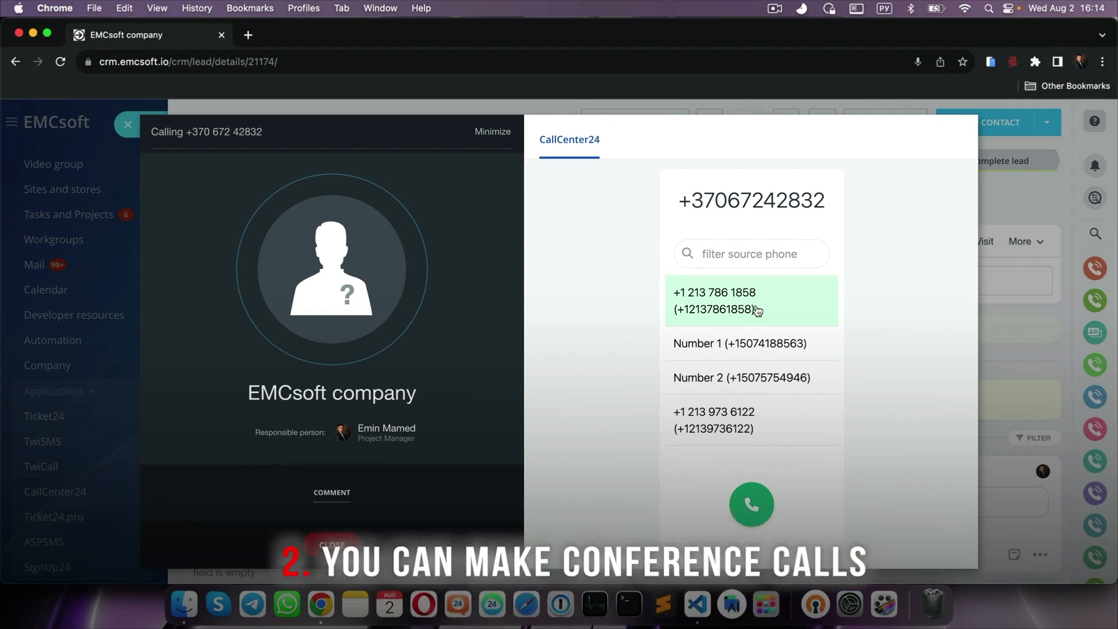
left_click(763, 494)
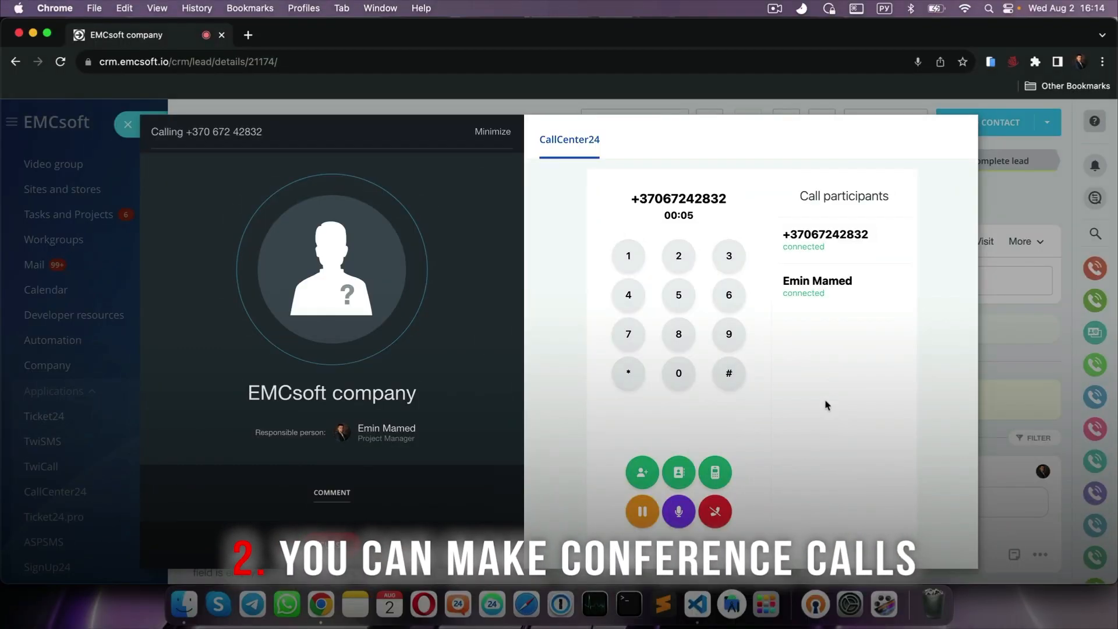
Try adding participants to the call from the contacts, from the Bitrix users and by entering a phone number
left_click(679, 473)
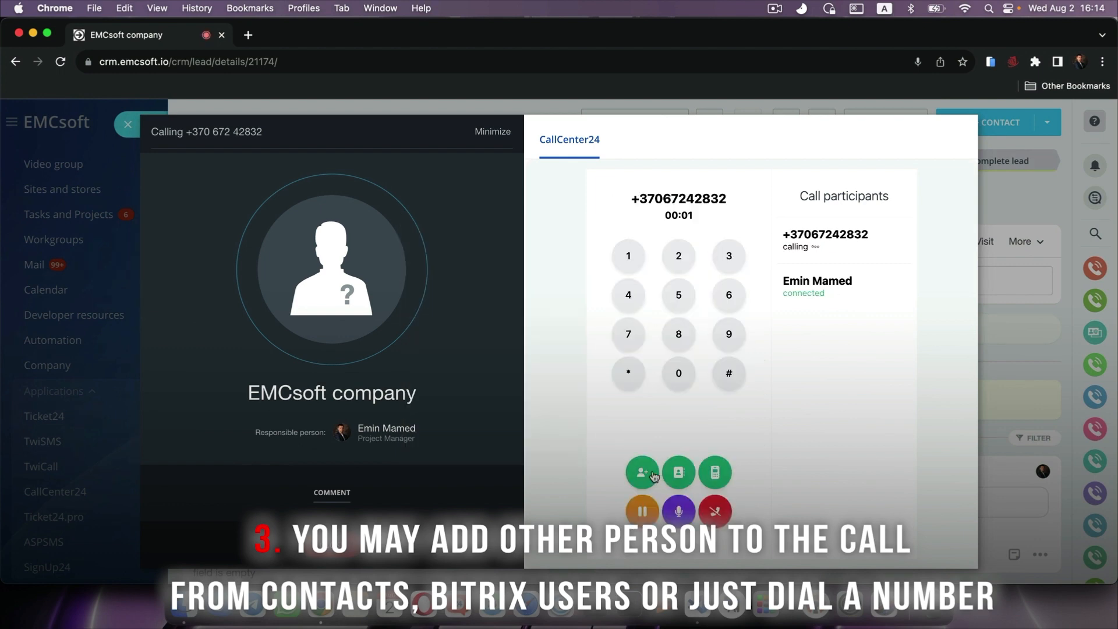
left_click(653, 475)
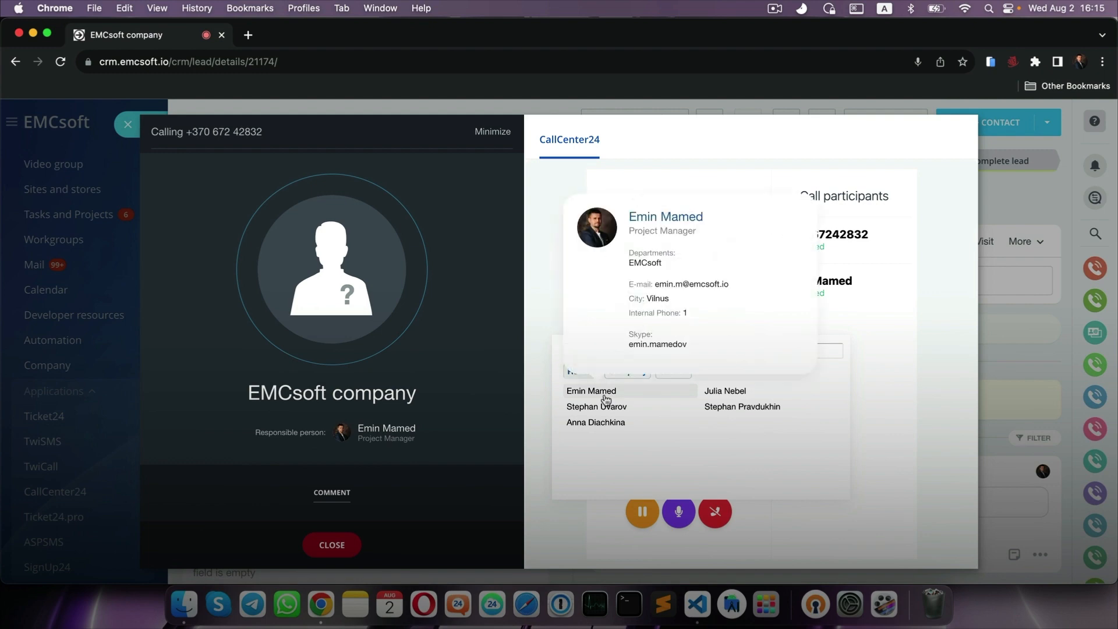
mouse_move(610, 411)
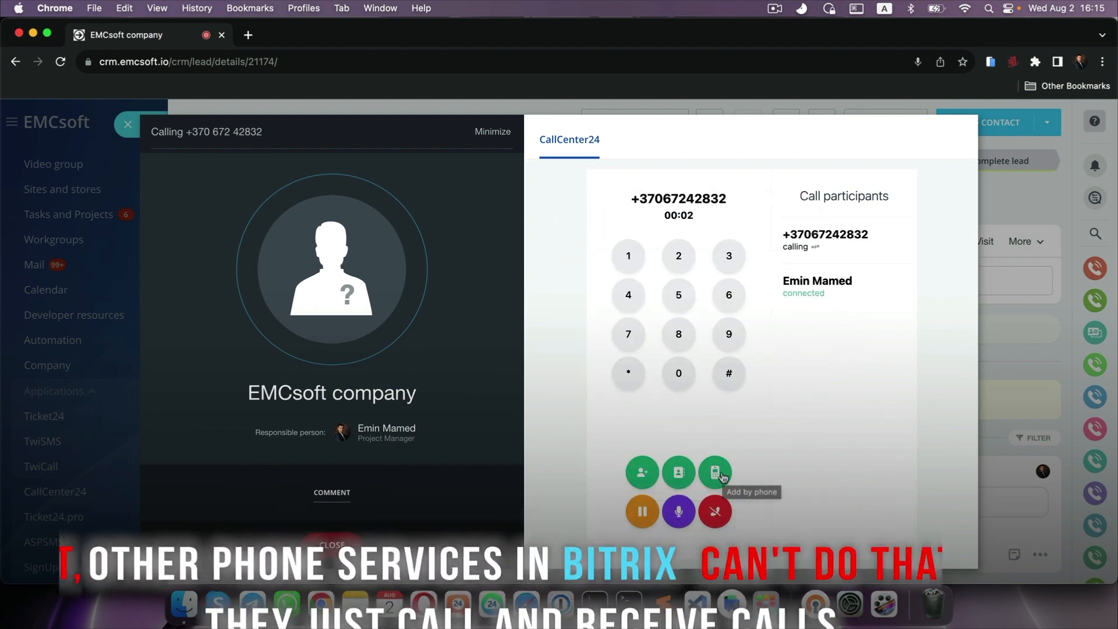
left_click(716, 473)
type("+1296")
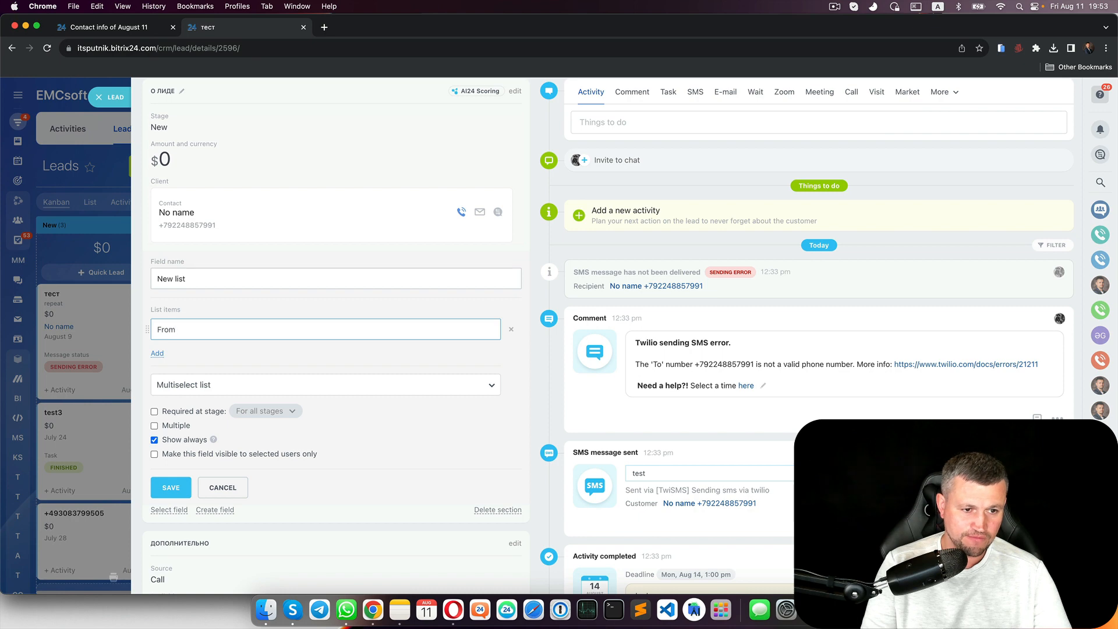
Give the new list field in the тест lead the items Form1 and Form2, and save the field
type("1")
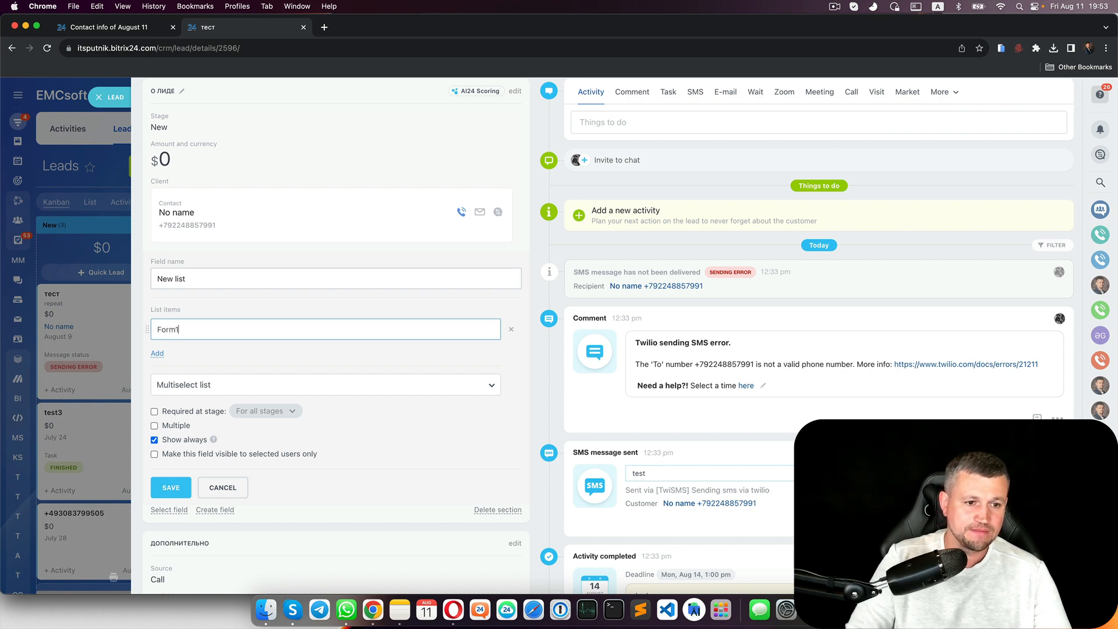
left_click(157, 353)
type("Form2")
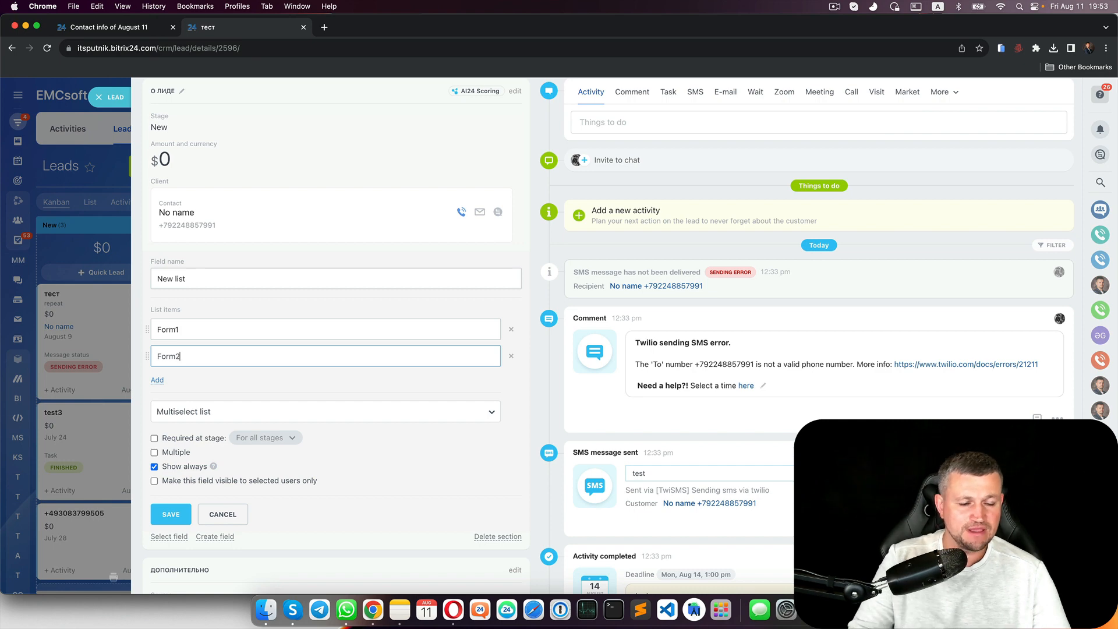
left_click(167, 523)
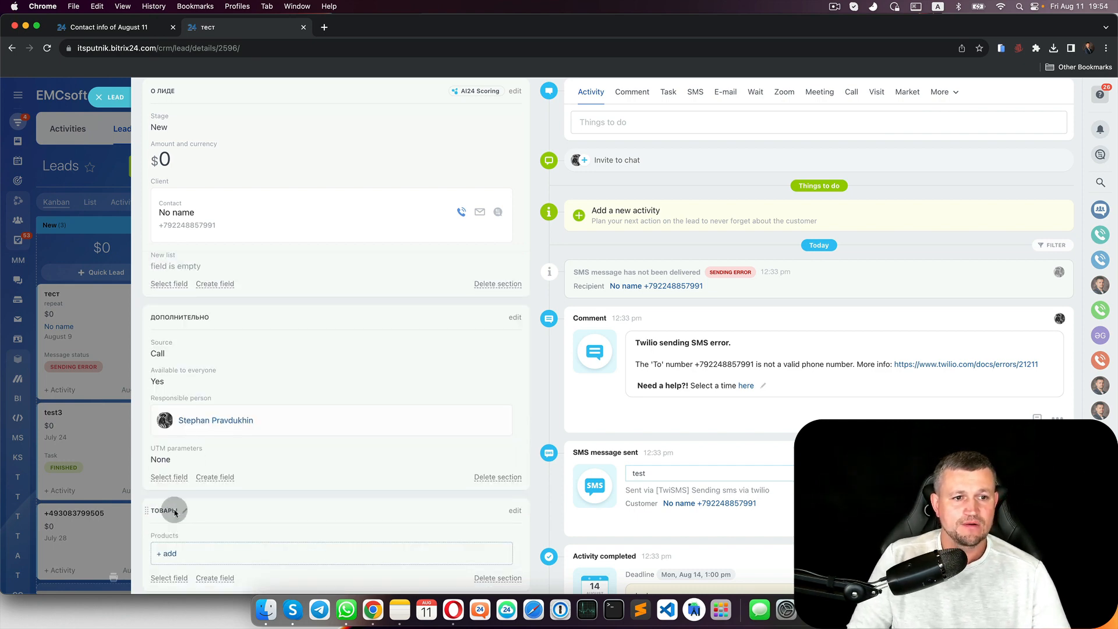
Rename the New list field to Forms Name and save the lead without selecting a value for it
left_click(175, 268)
left_click(194, 273)
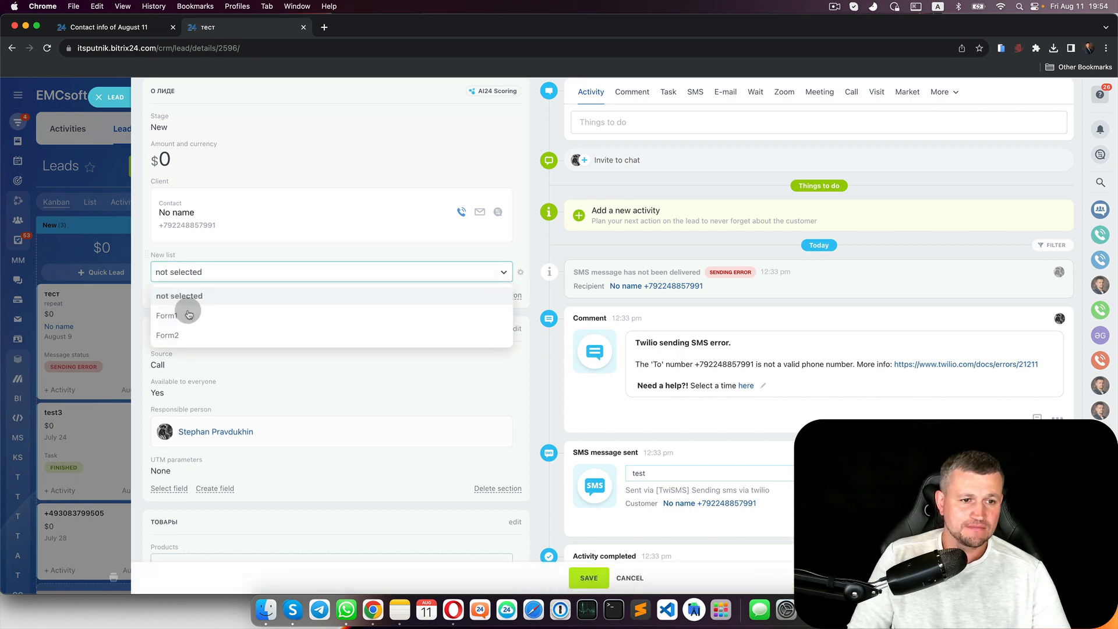
left_click(520, 273)
left_click(157, 270)
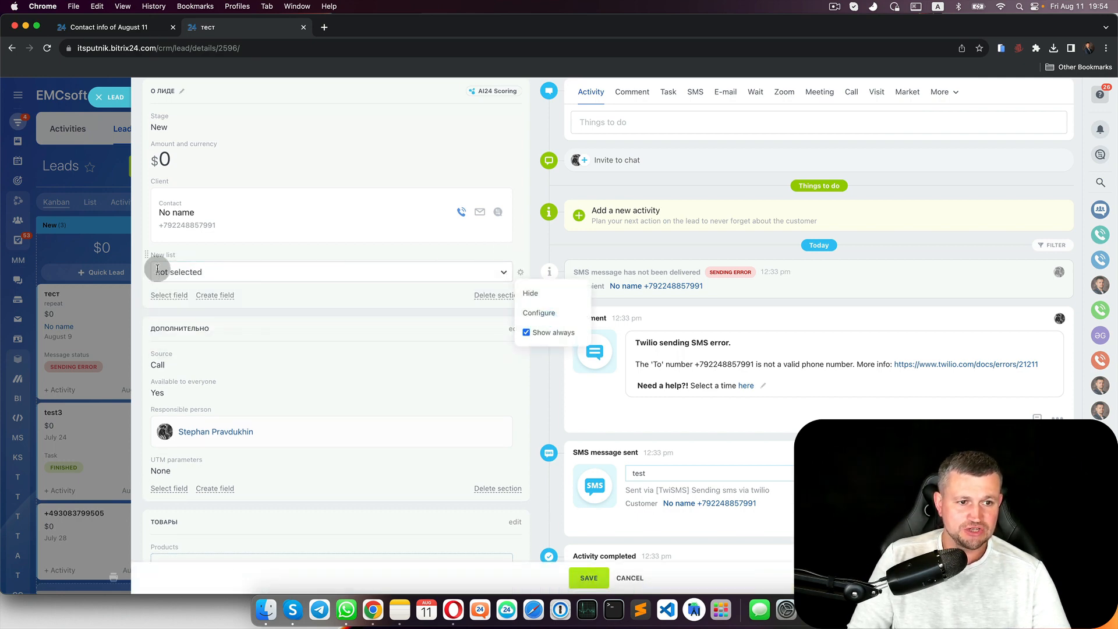
left_click(540, 313)
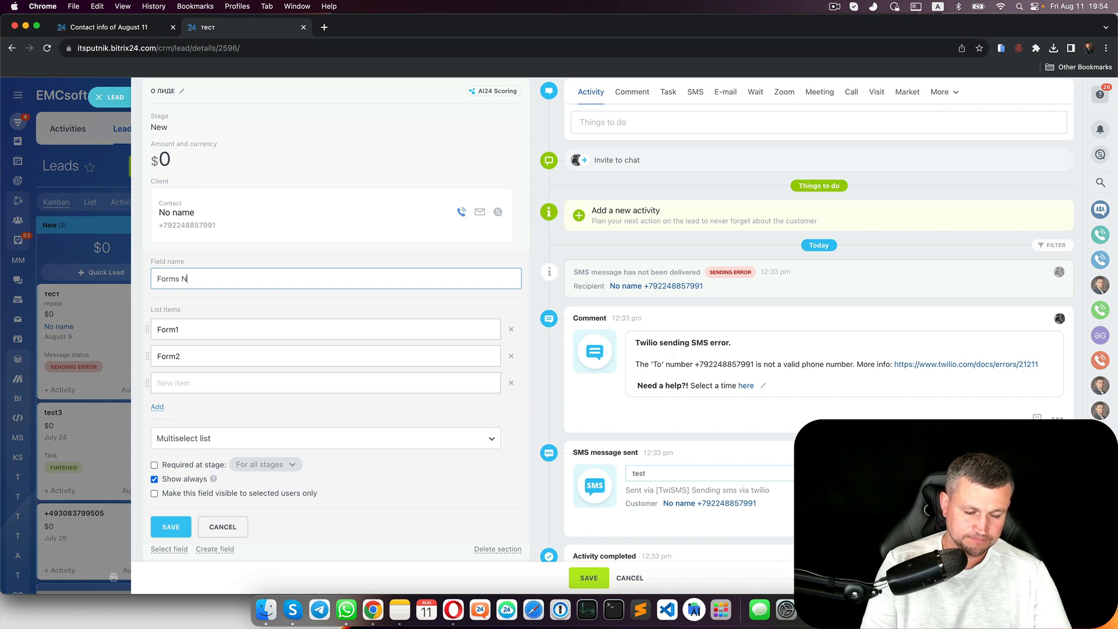
left_click(171, 527)
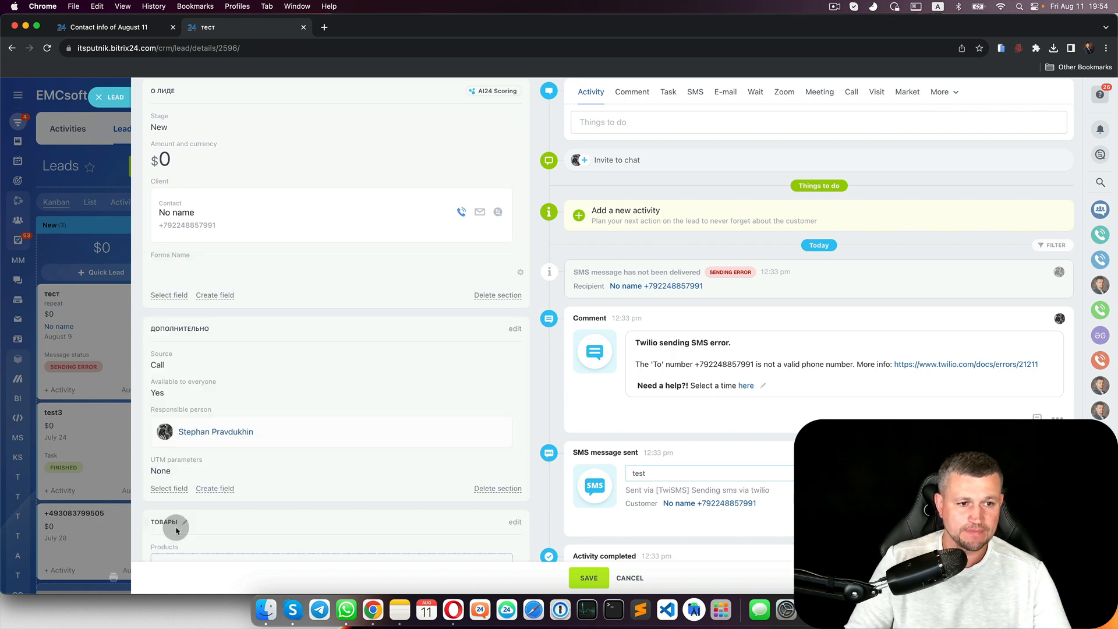
left_click(521, 272)
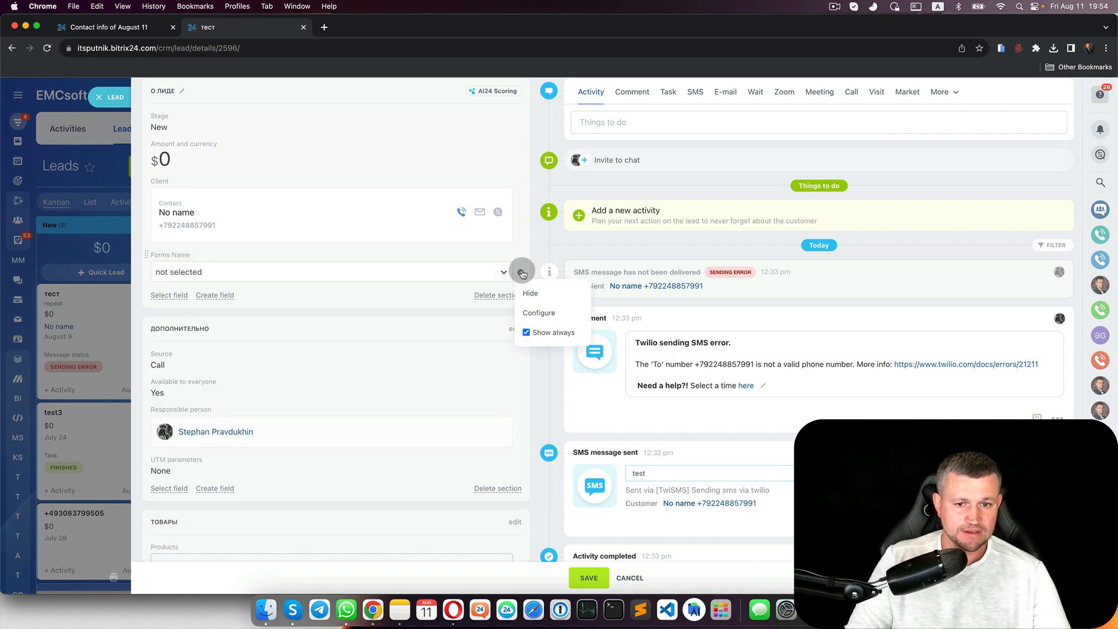
left_click(526, 244)
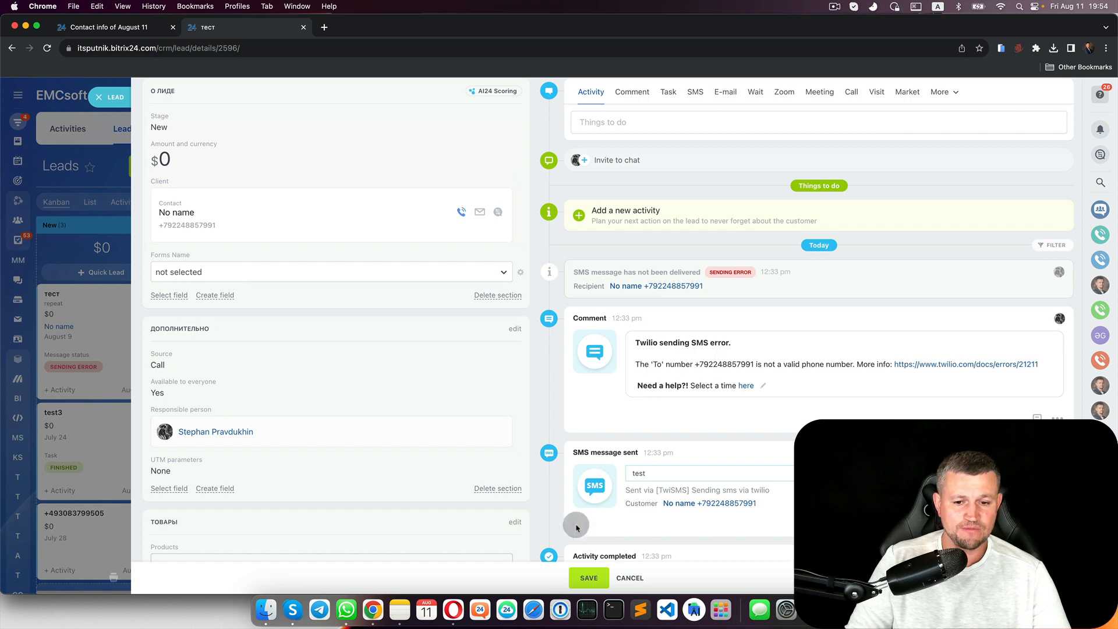
left_click(589, 578)
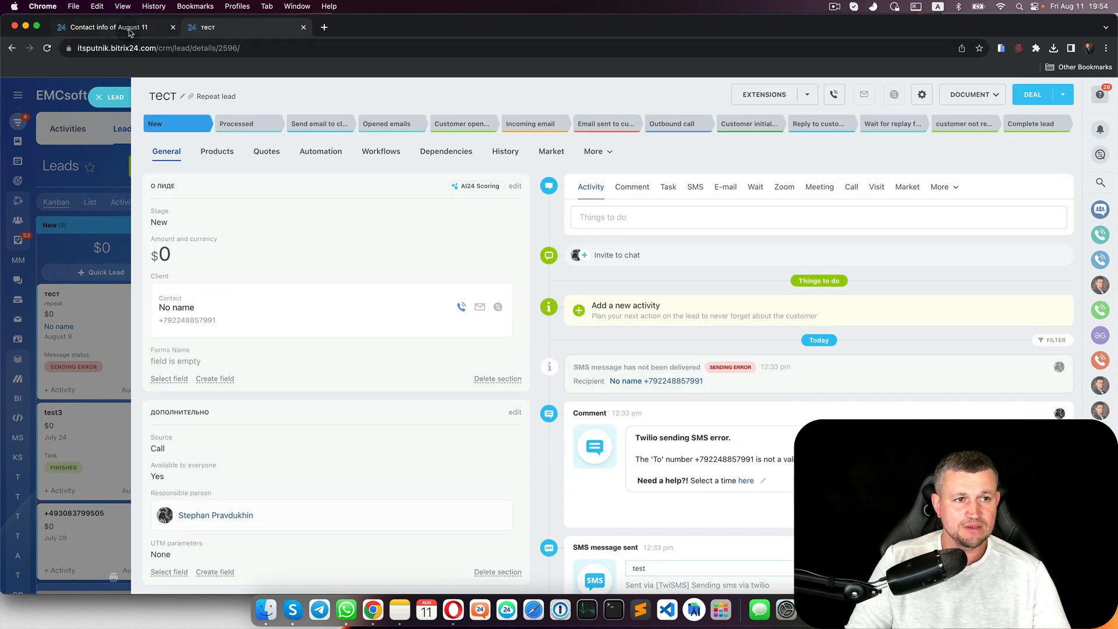
Reload the CRM form, add the Lead field Forms Name as a hidden default with the value Form1, and save
left_click(130, 32)
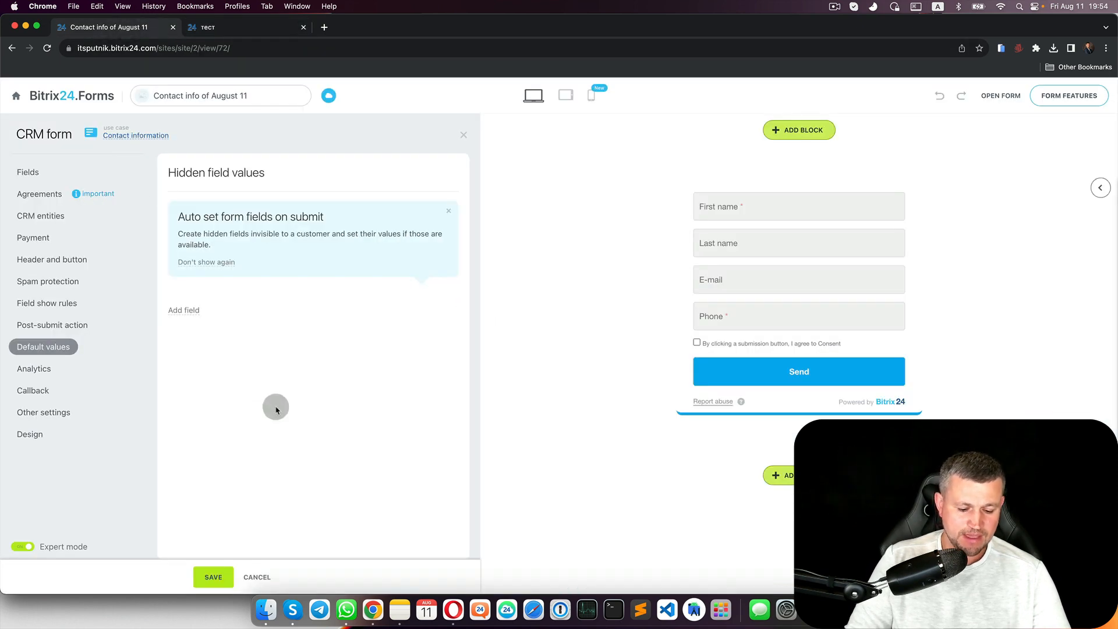
key("super+r")
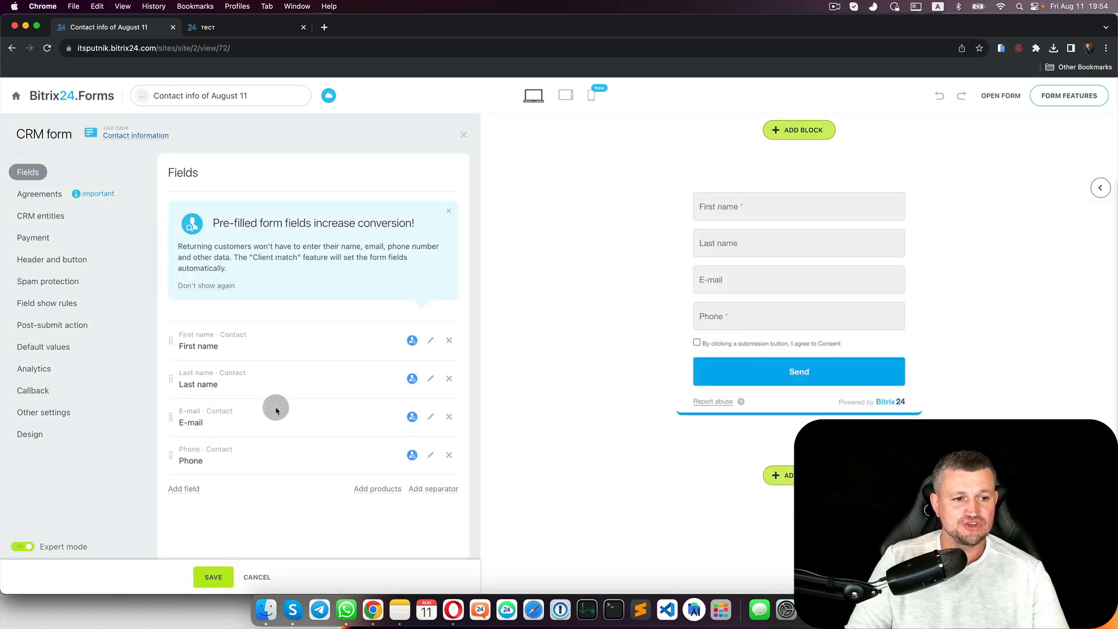
left_click(50, 354)
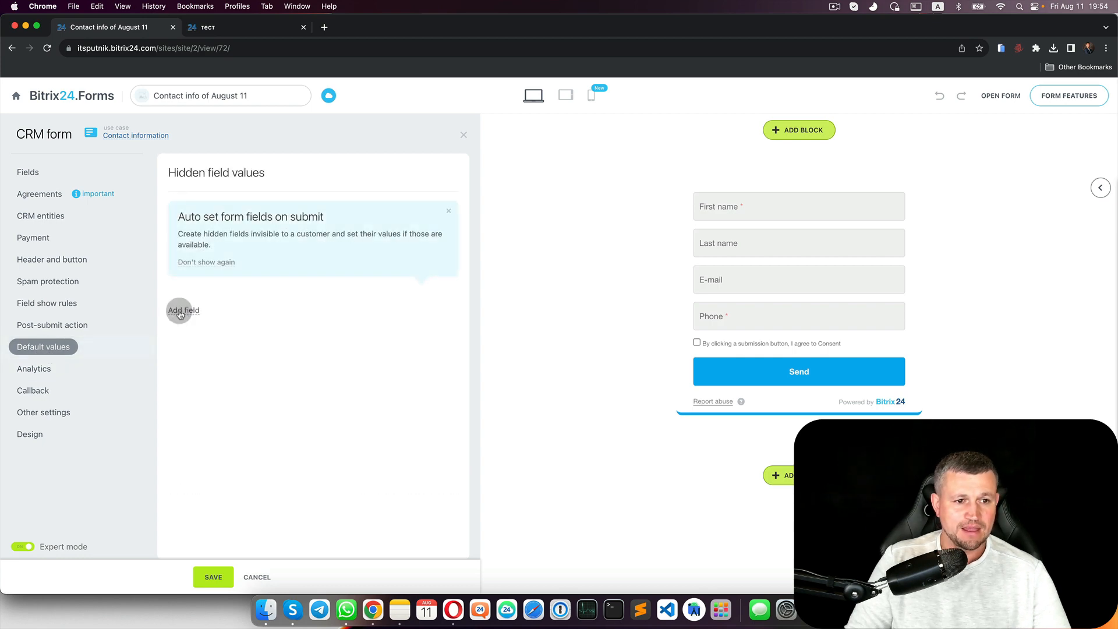
left_click(181, 309)
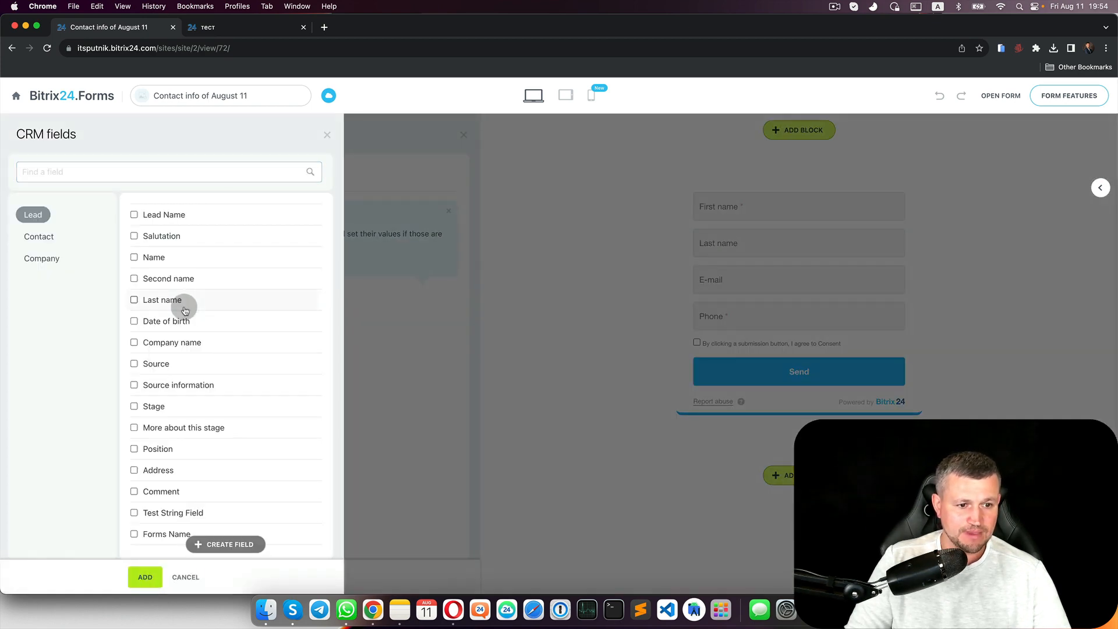
scroll(240, 417, "down", 5)
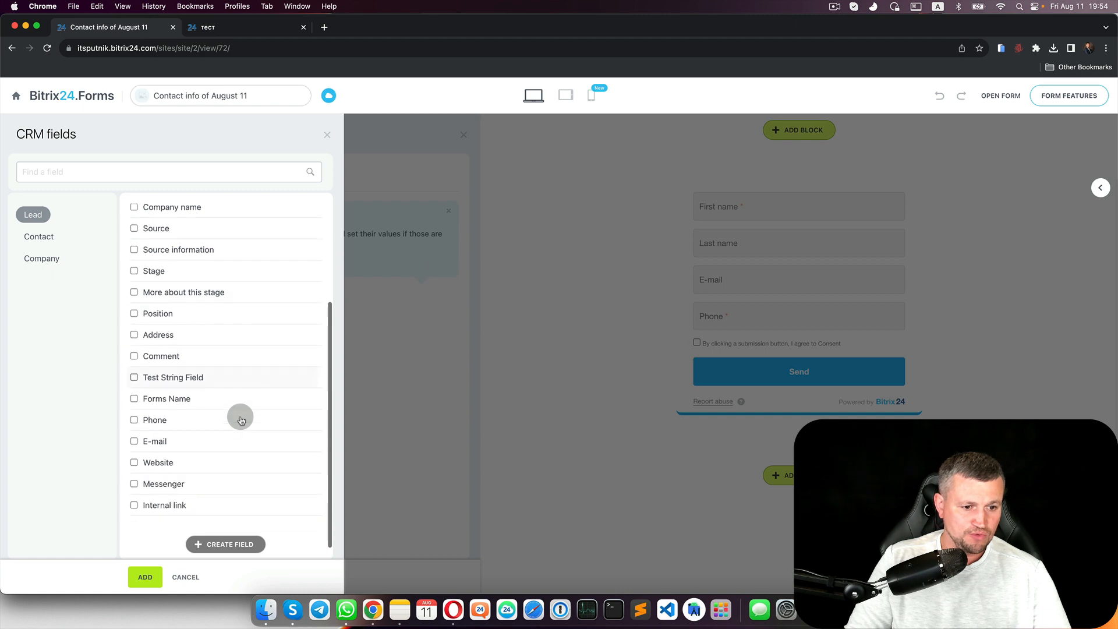
scroll(239, 417, "up", 3)
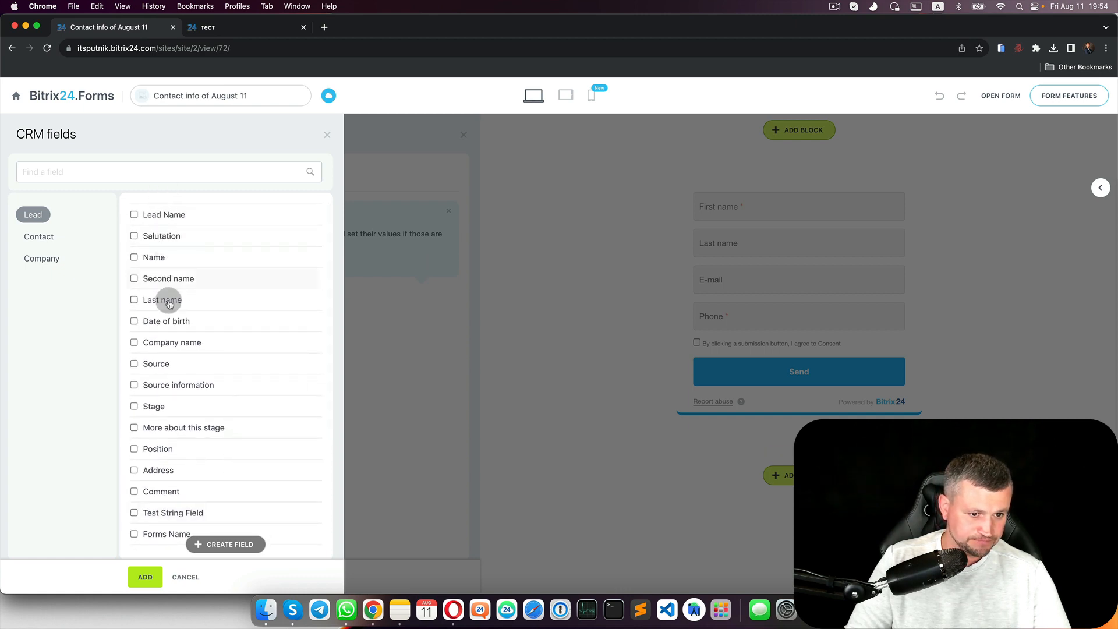
scroll(171, 428, "down", 4)
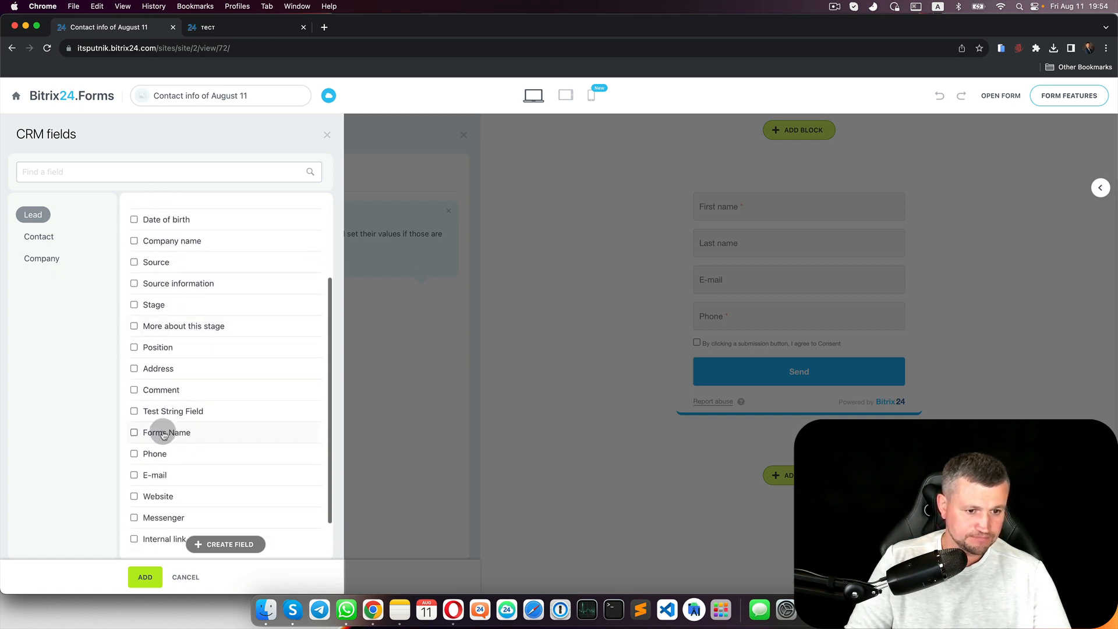
left_click(164, 435)
left_click(146, 577)
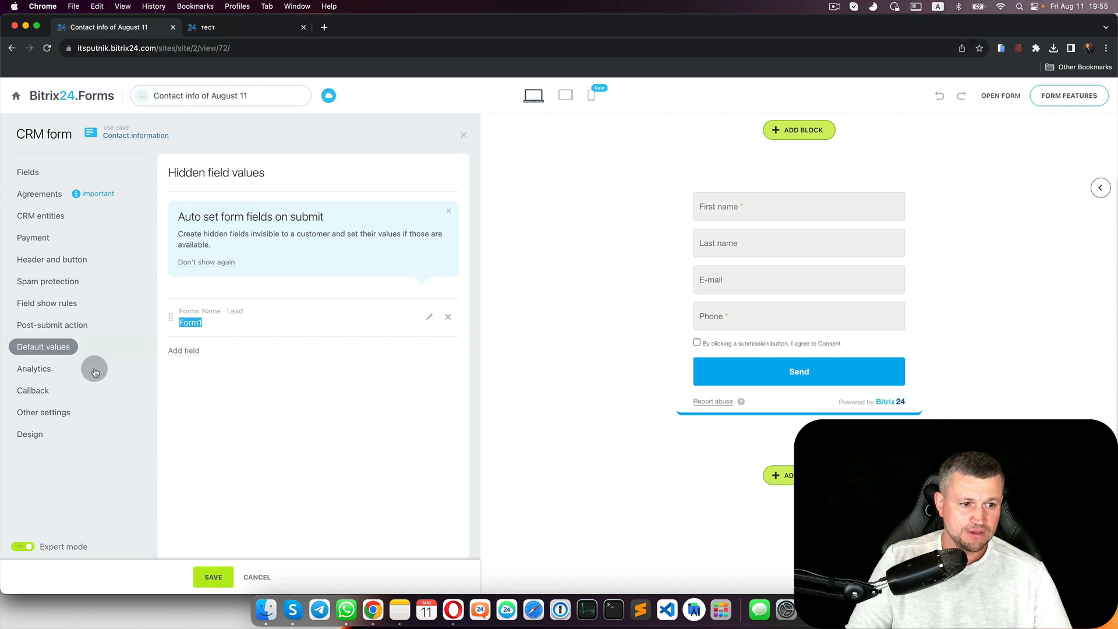
left_click(221, 580)
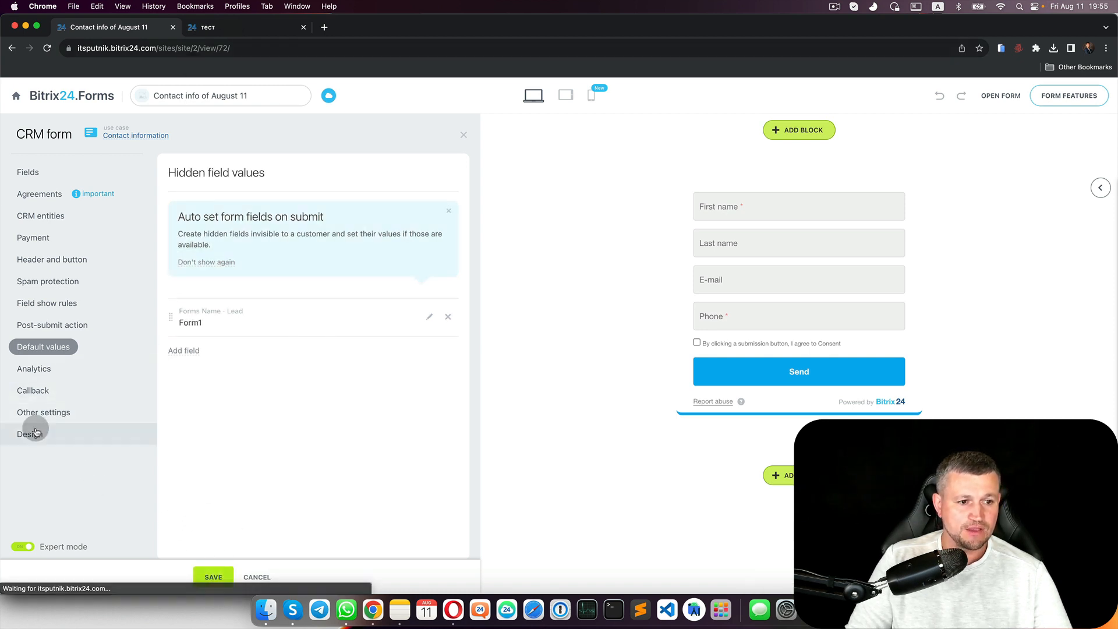
Correct the misspelled form name in the form's other settings so that it reads Form N1
left_click(66, 414)
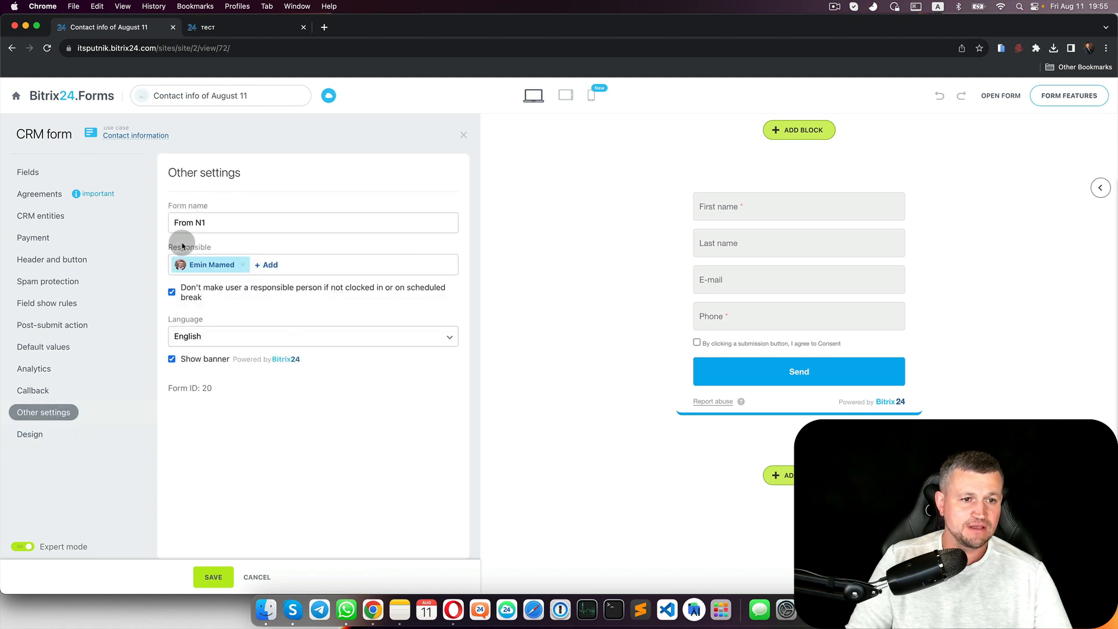
left_click(194, 221)
key("BackSpace")
key("BackSpace")
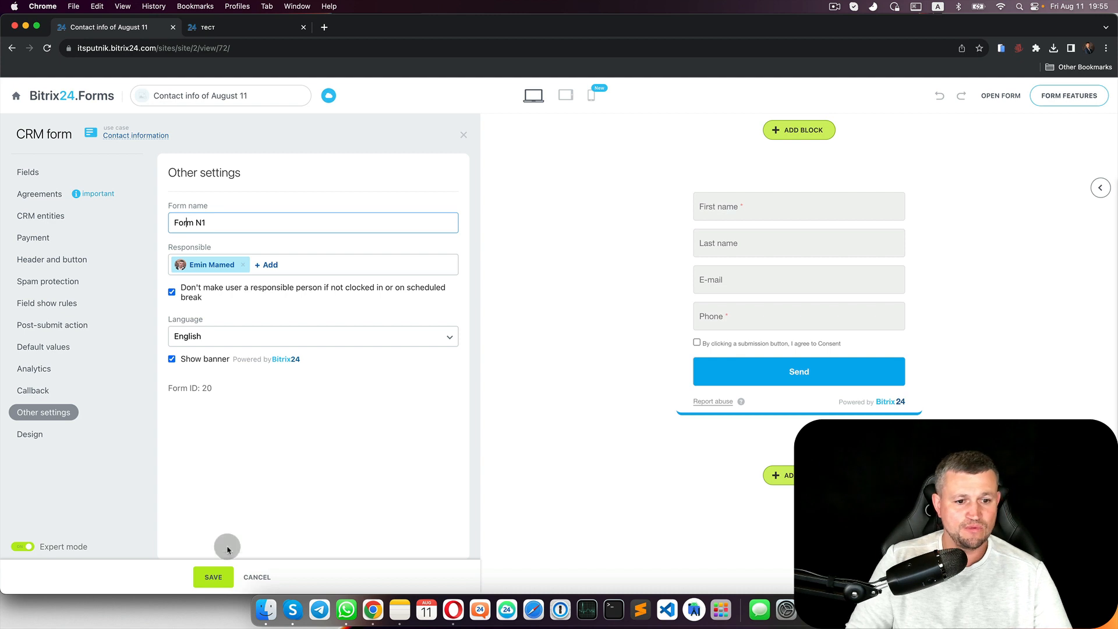
Rename the form as Form1 in its other settings and save it
key("BackSpace")
key("BackSpace")
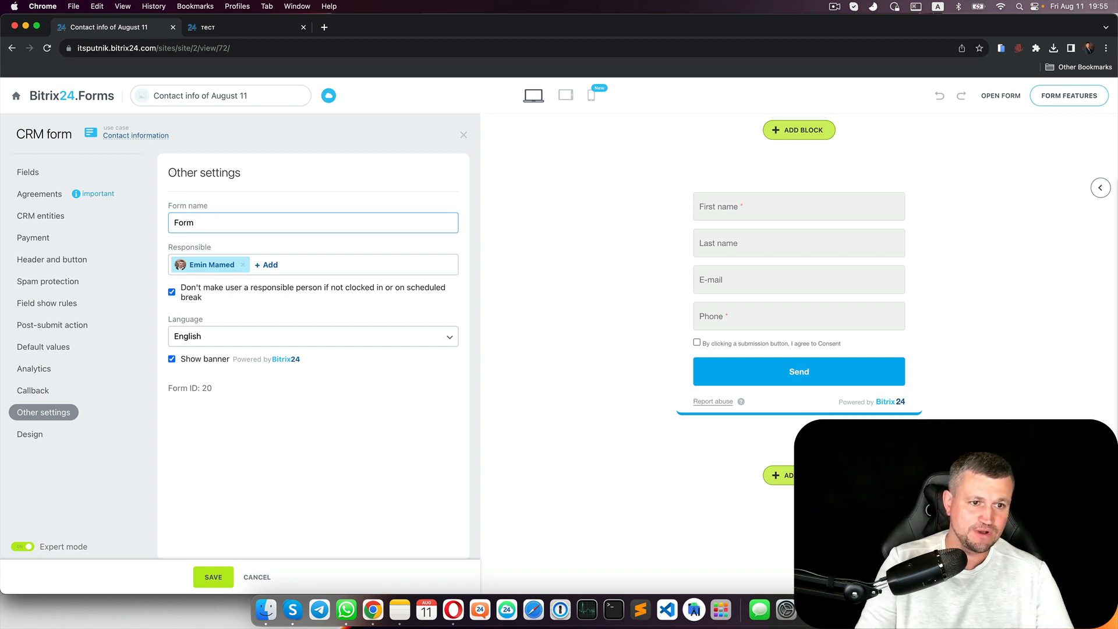
type("1")
left_click(213, 578)
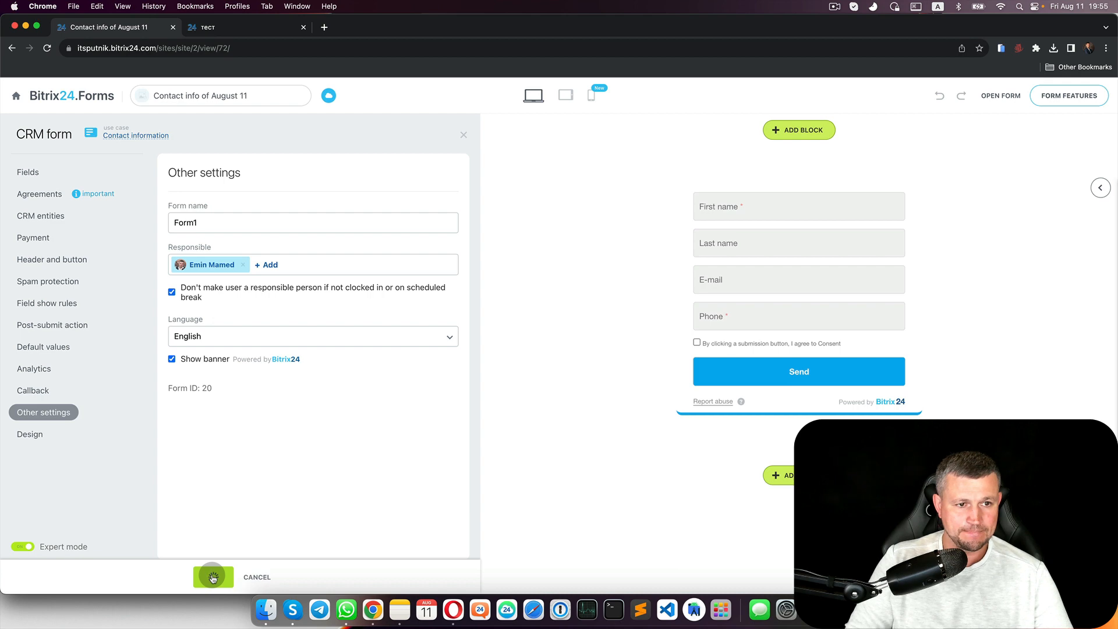
Make a copy of Form1 in the CRM forms list and activate the copy
left_click(15, 96)
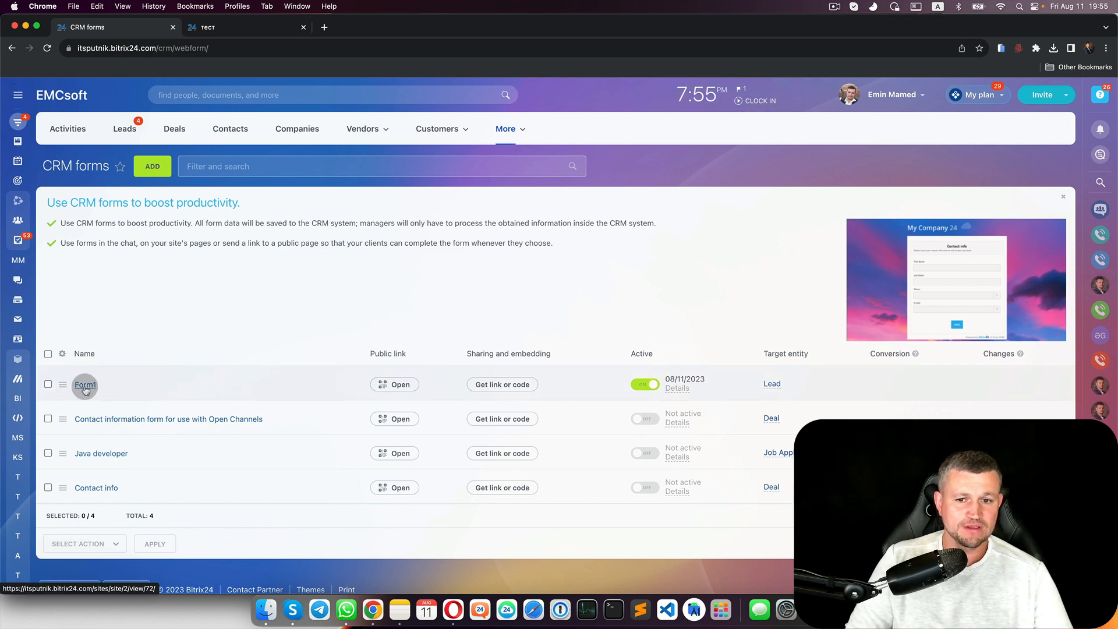
left_click(63, 386)
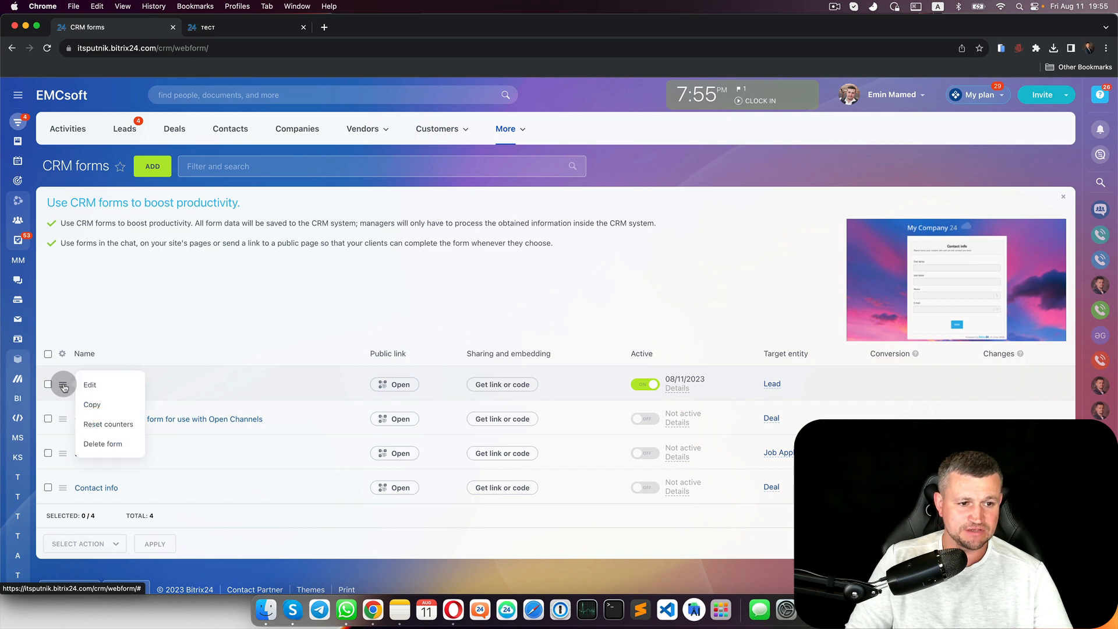
left_click(93, 404)
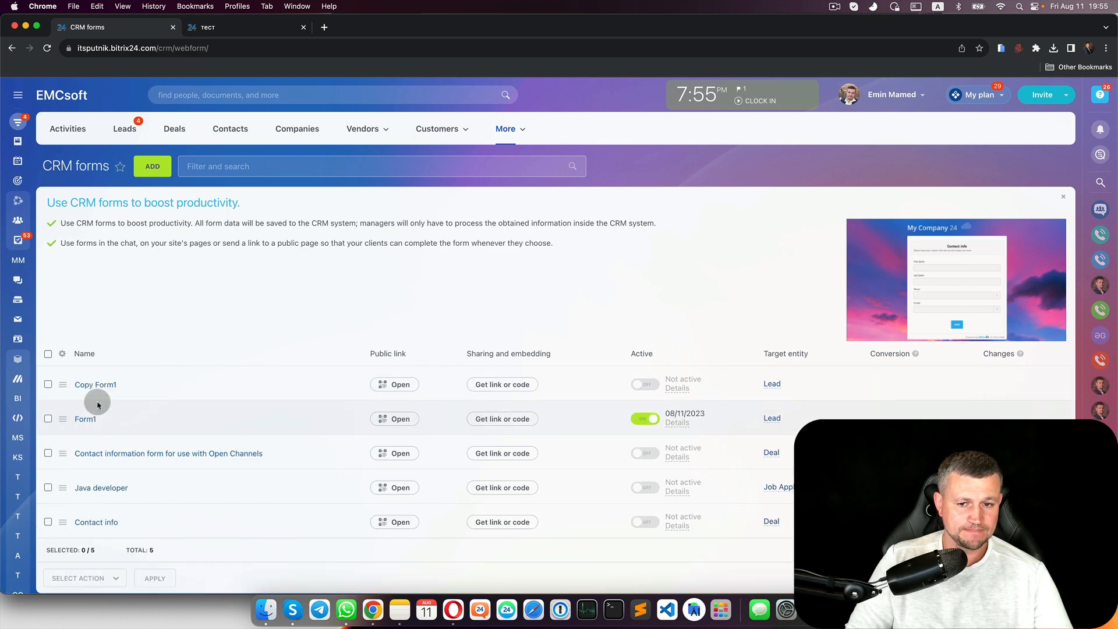
left_click(646, 385)
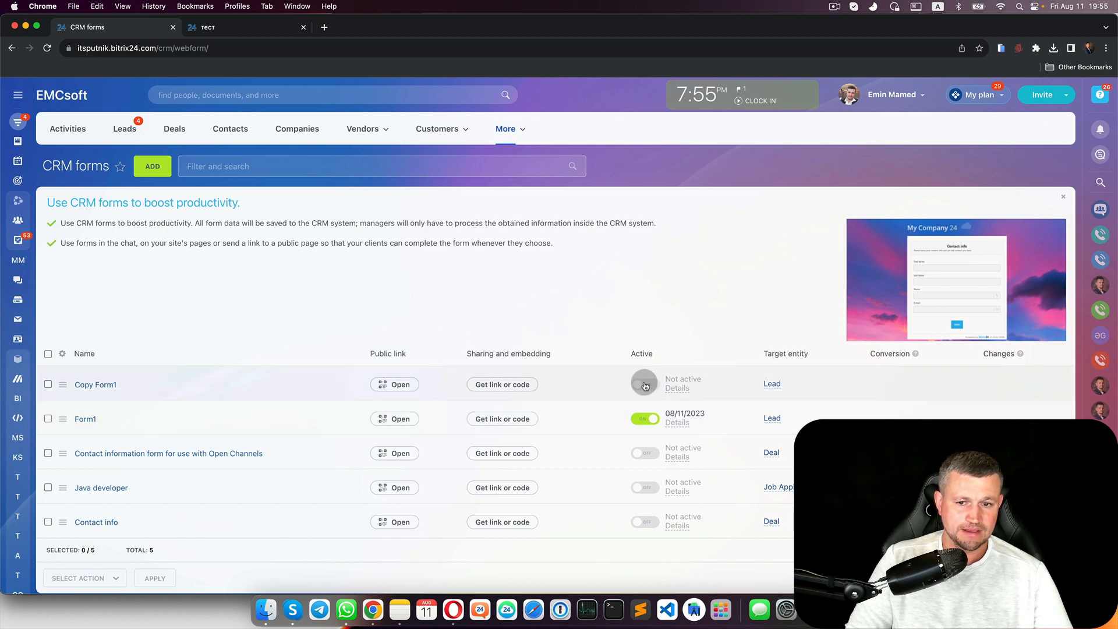
Open the copied form for editing, change its form name to Form2 in the other settings, and save
left_click(63, 385)
left_click(101, 392)
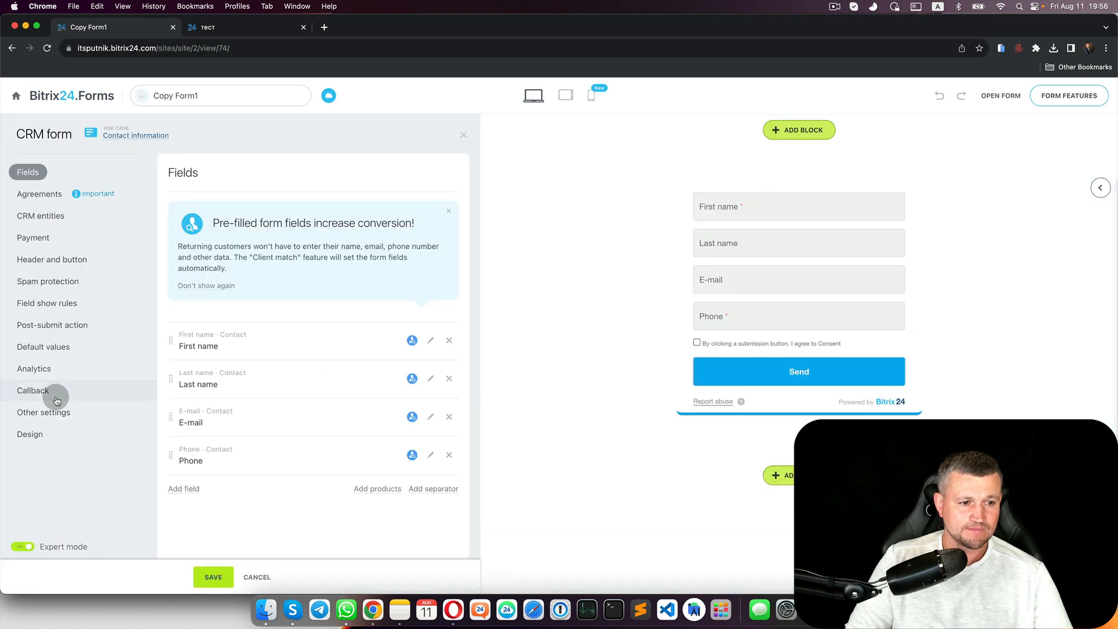
left_click(62, 347)
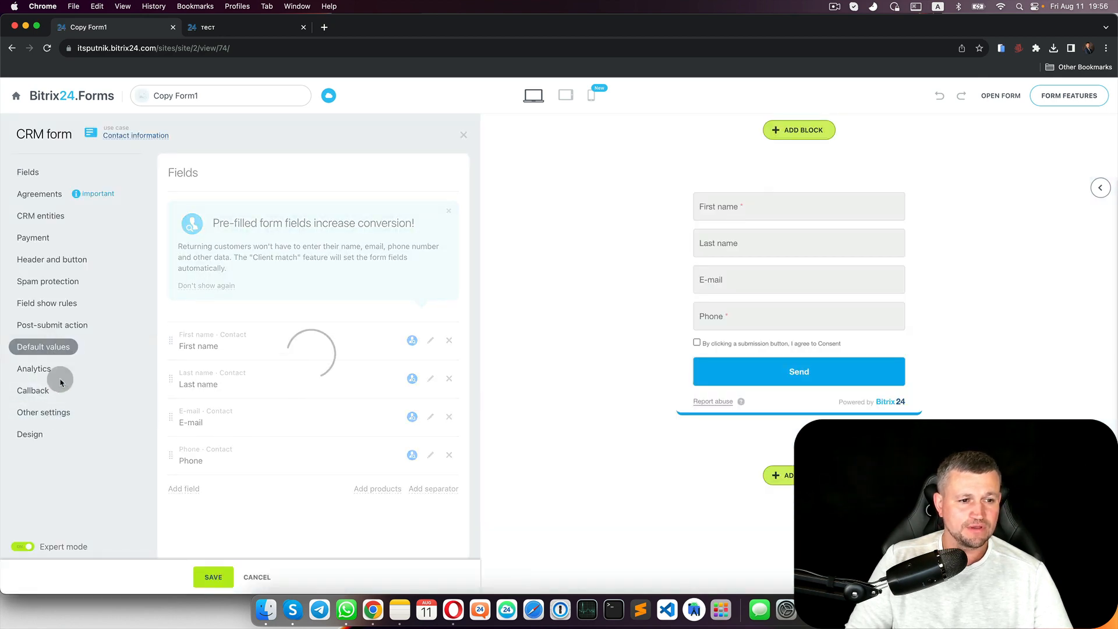
left_click(63, 412)
left_click(189, 221)
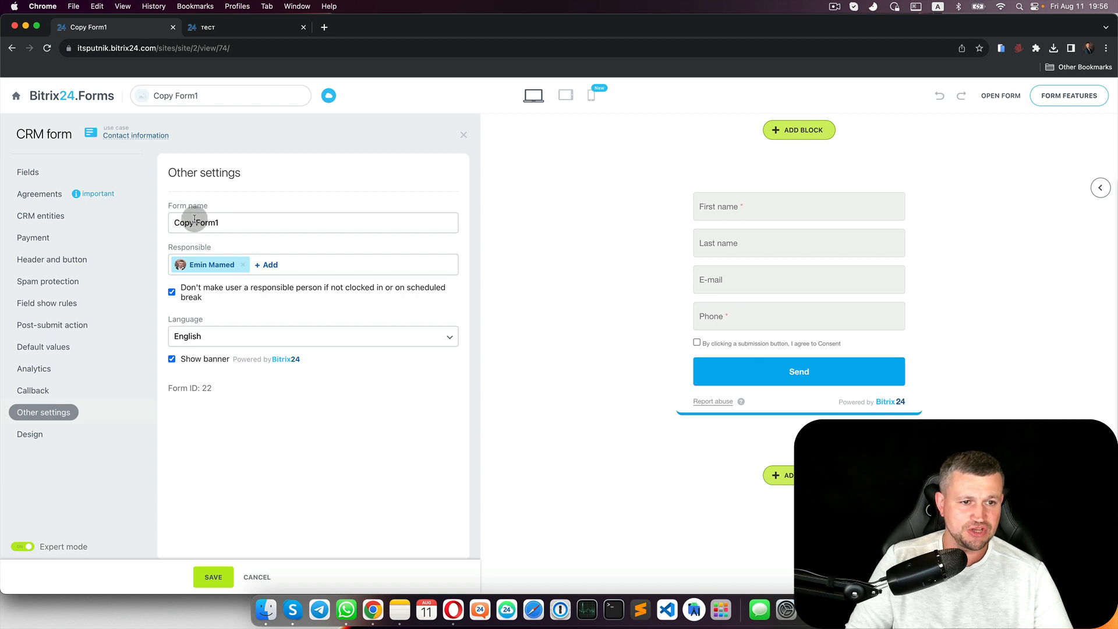
key("BackSpace")
key("BackSpace")
key("BackSpace")
key("BackSpace")
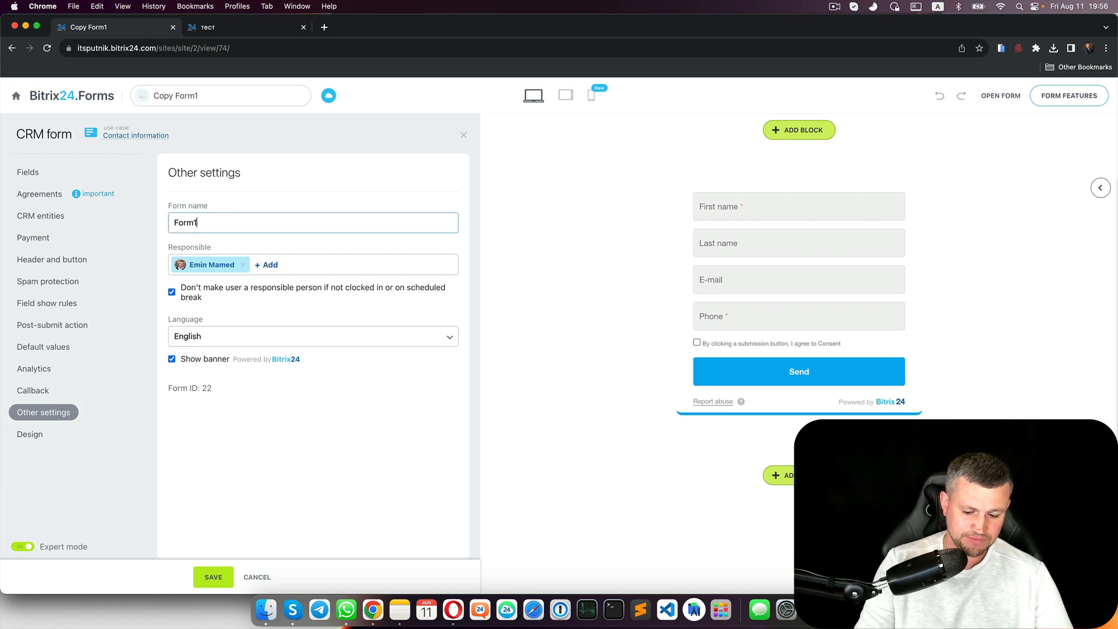
type("2")
left_click(232, 575)
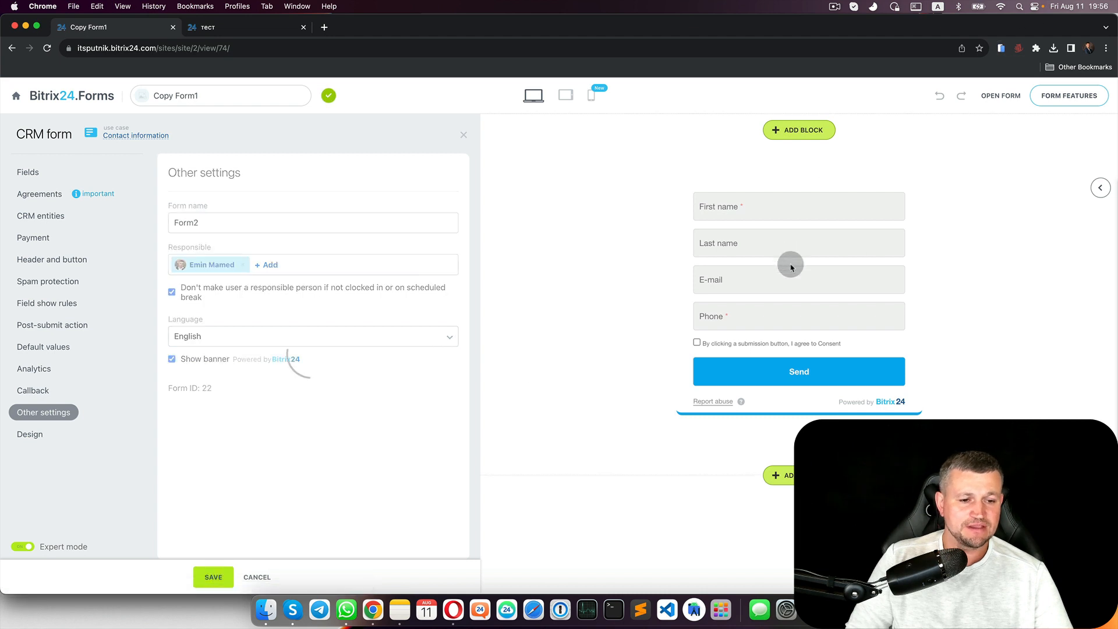
Set the hidden Forms Name default value of the copied form to Form2 and save the form
left_click(61, 347)
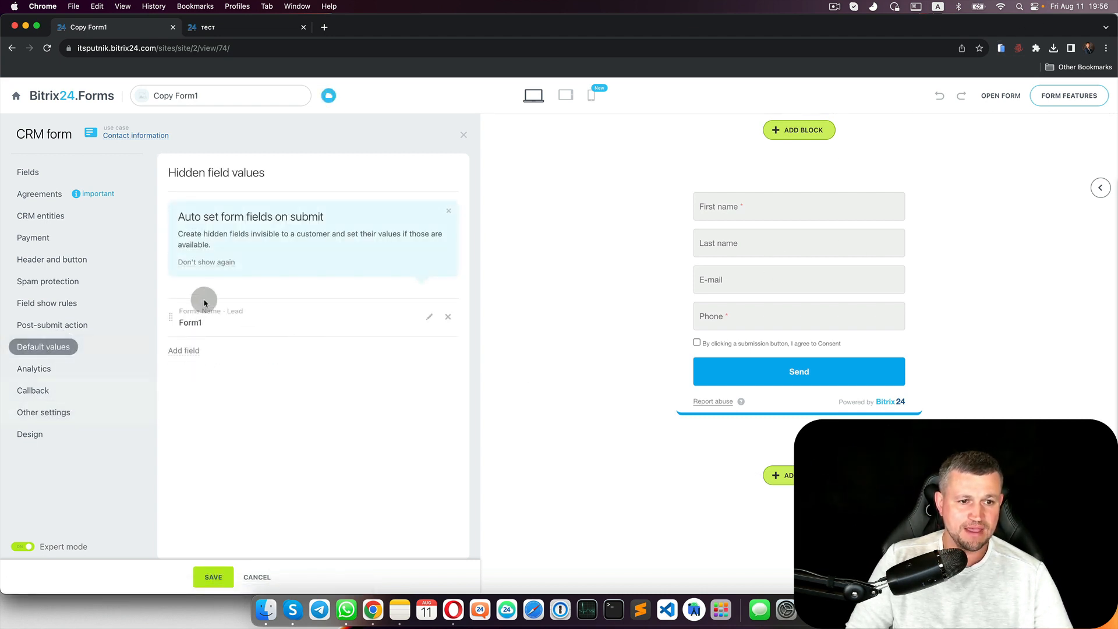
left_click(430, 316)
left_click(438, 367)
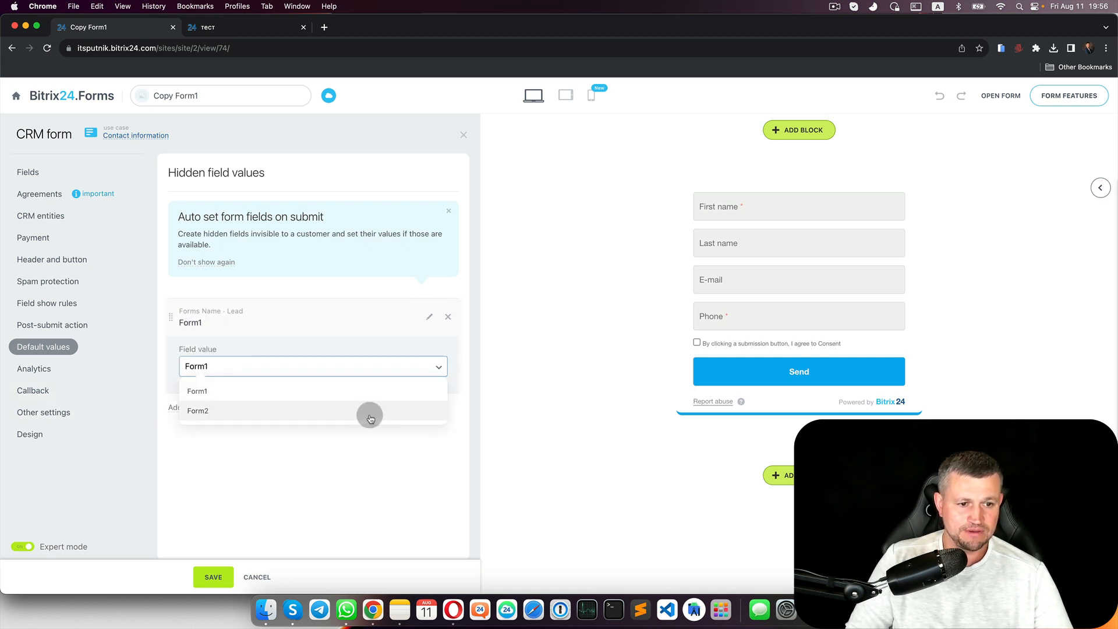
left_click(369, 412)
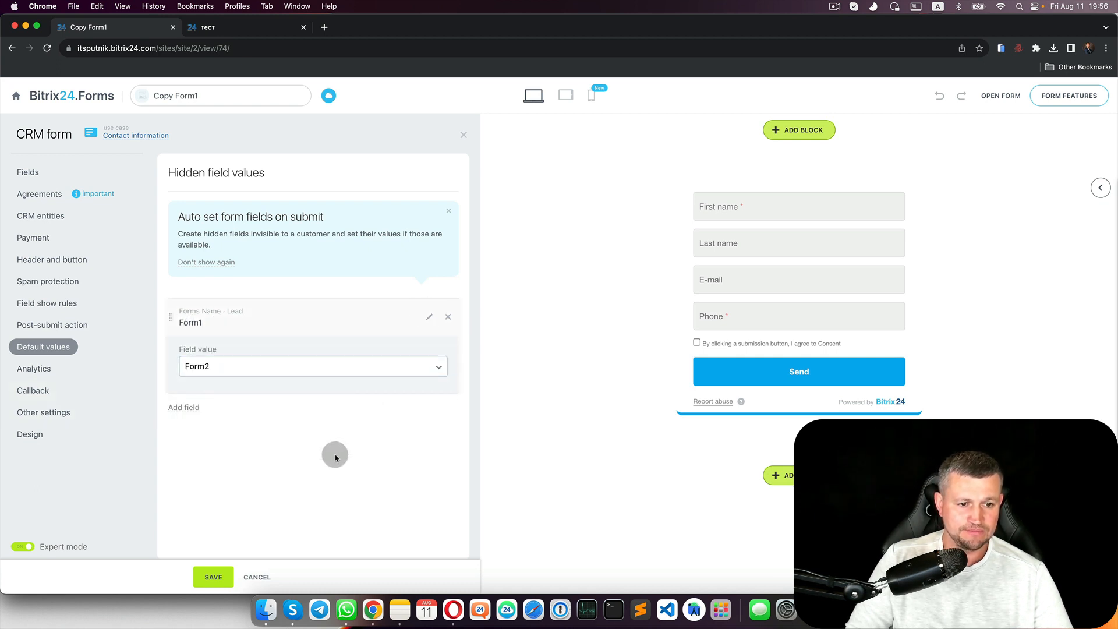
left_click(219, 577)
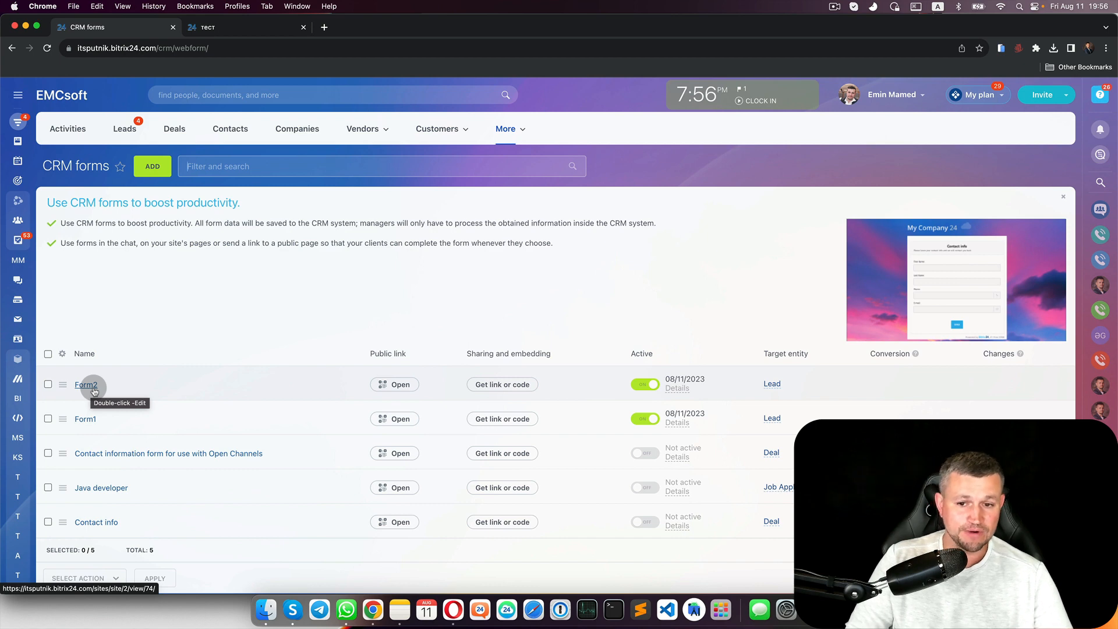
Examine the website page embed code of Form1 in its sharing and embedding options
left_click(523, 422)
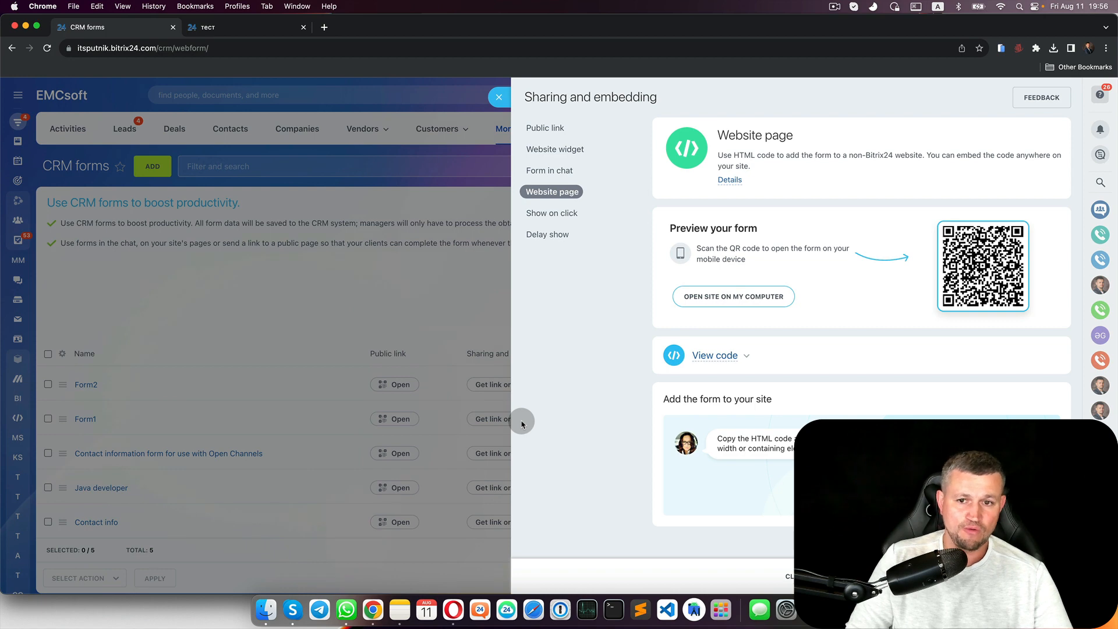
left_click(745, 357)
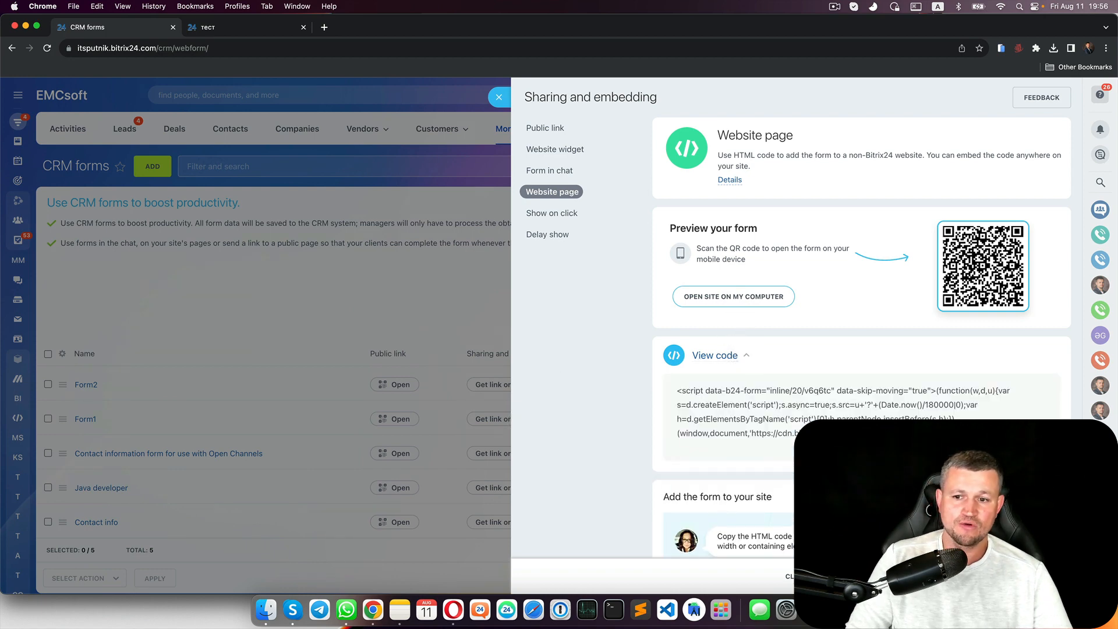
left_click_drag(1005, 438, 668, 405)
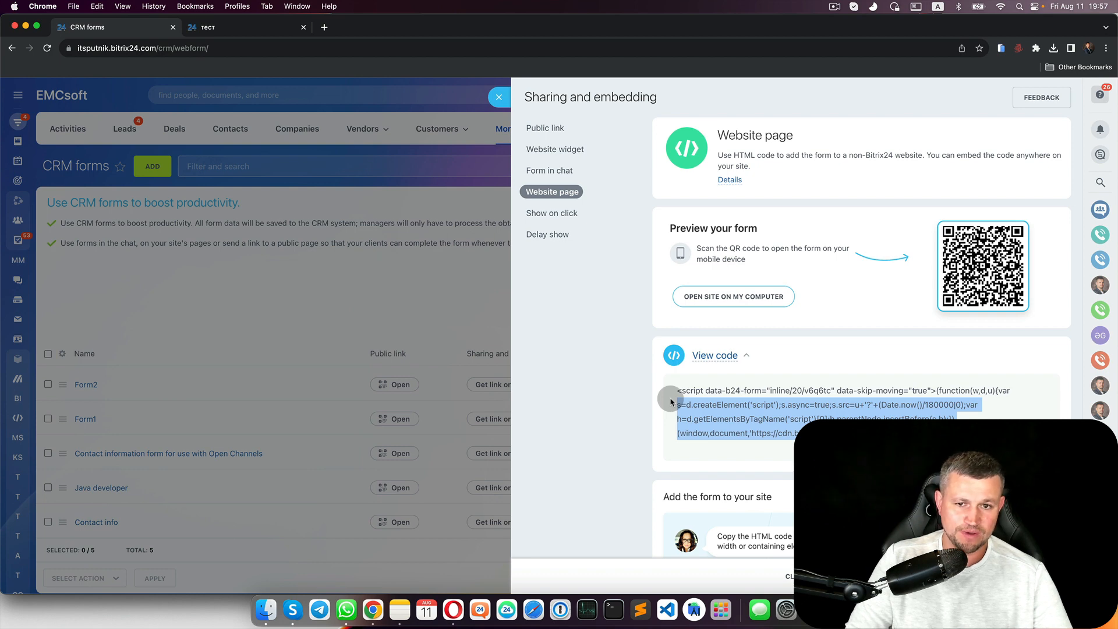
left_click(426, 280)
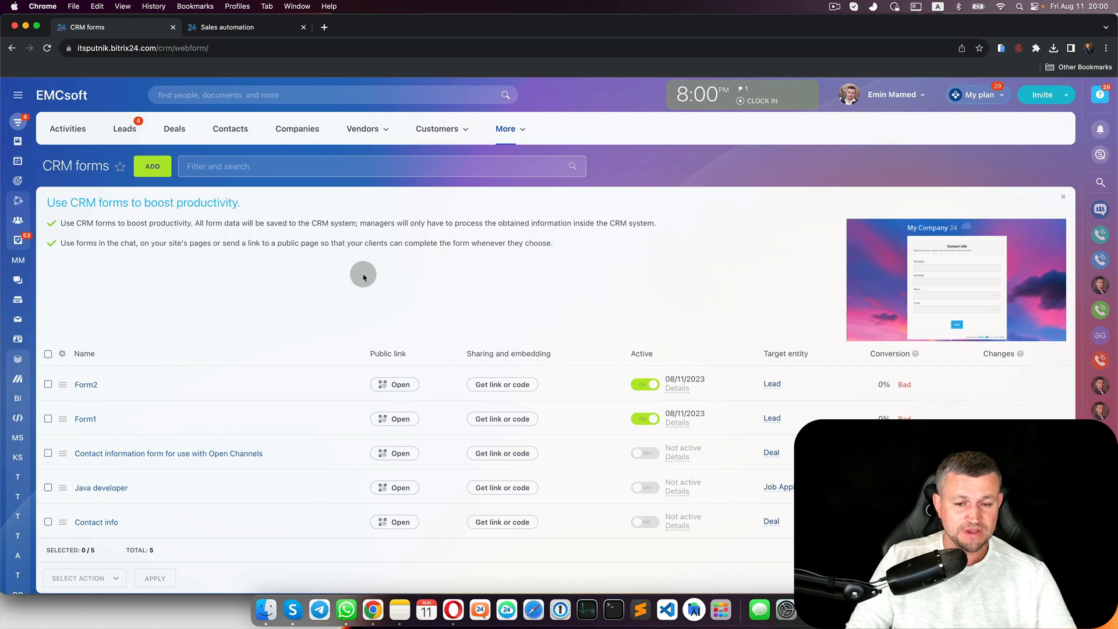
In the page settings of Form1, set the page address to form1 and the page title to Form1, and save
left_click(64, 425)
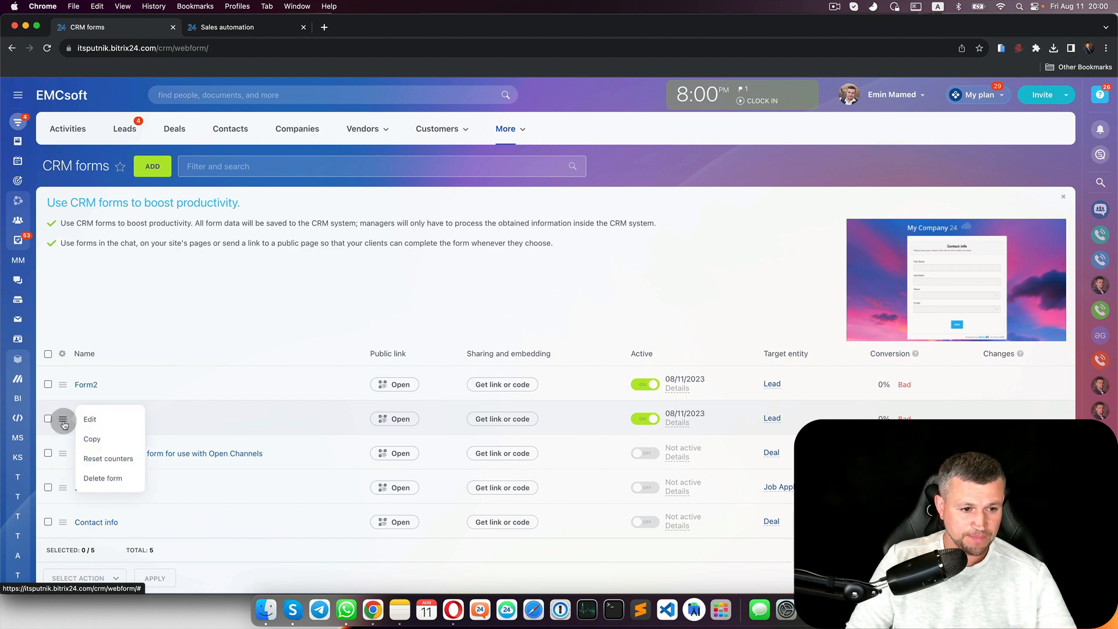
left_click(101, 423)
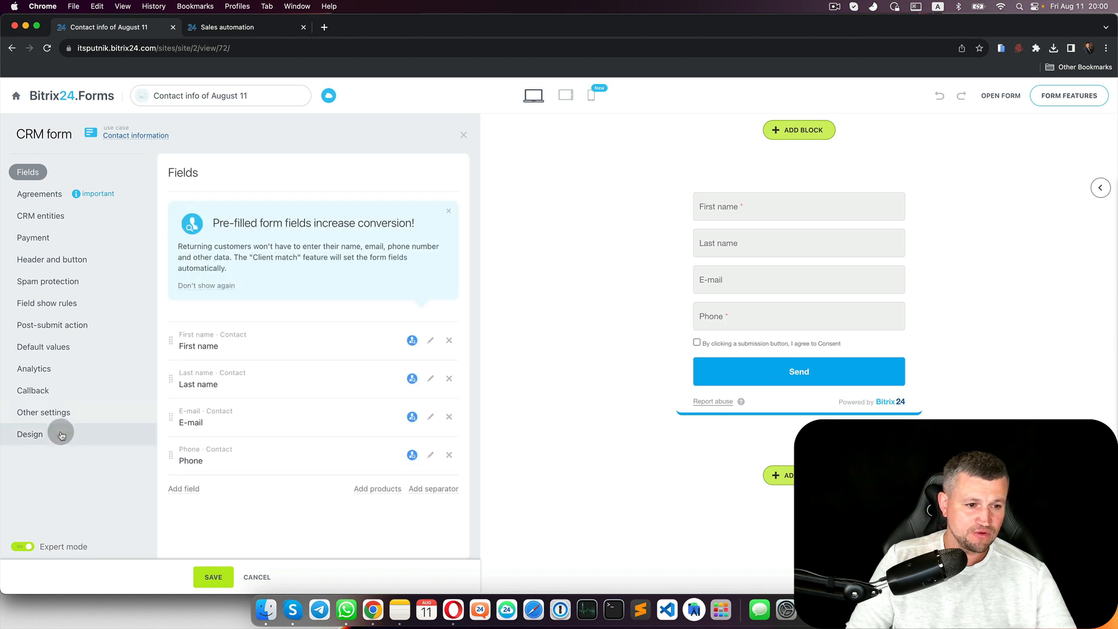
left_click(44, 412)
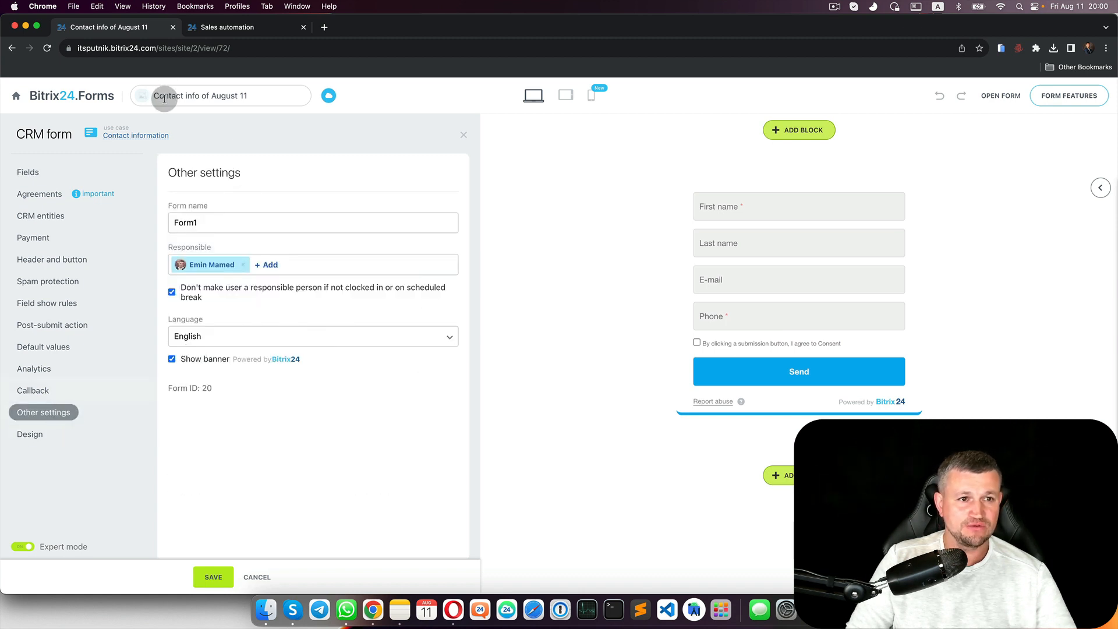
left_click(1047, 103)
left_click(1084, 224)
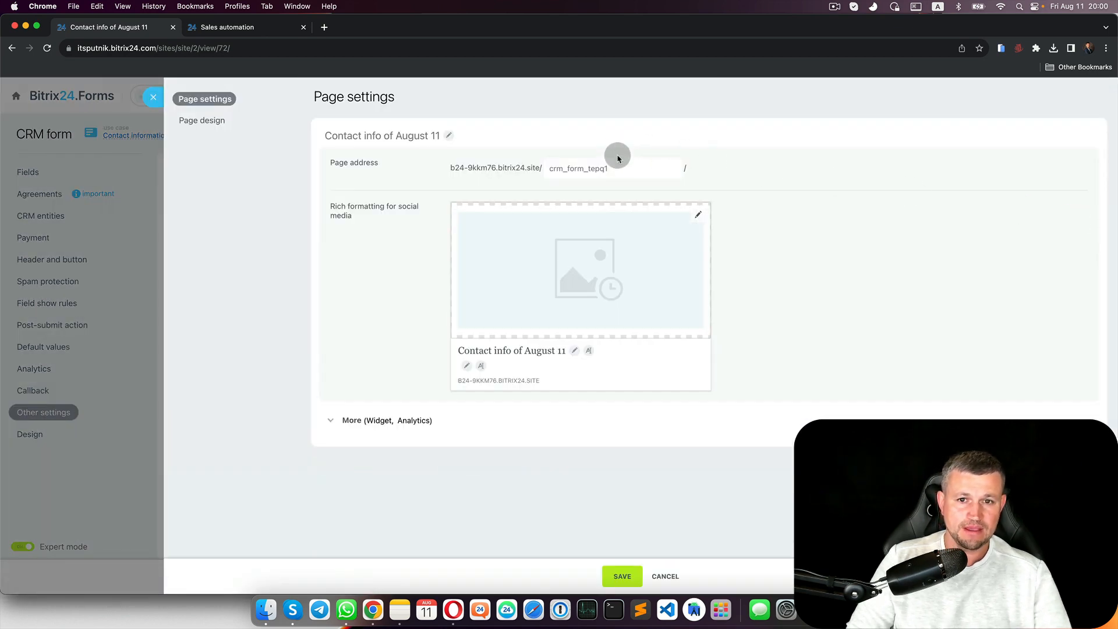
double_click(623, 168)
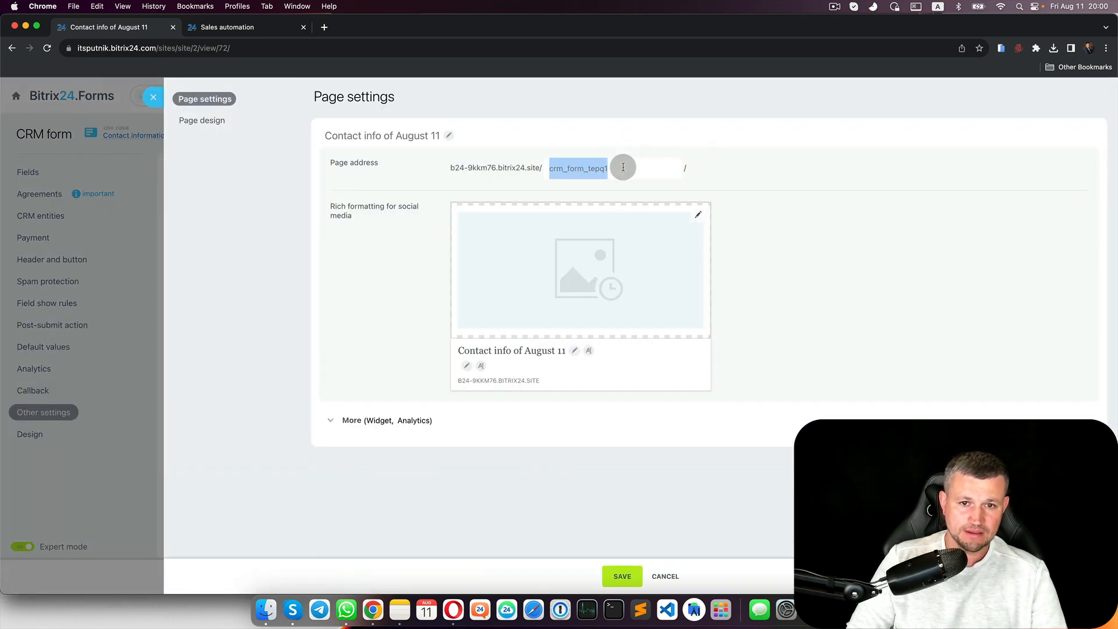
type("form1")
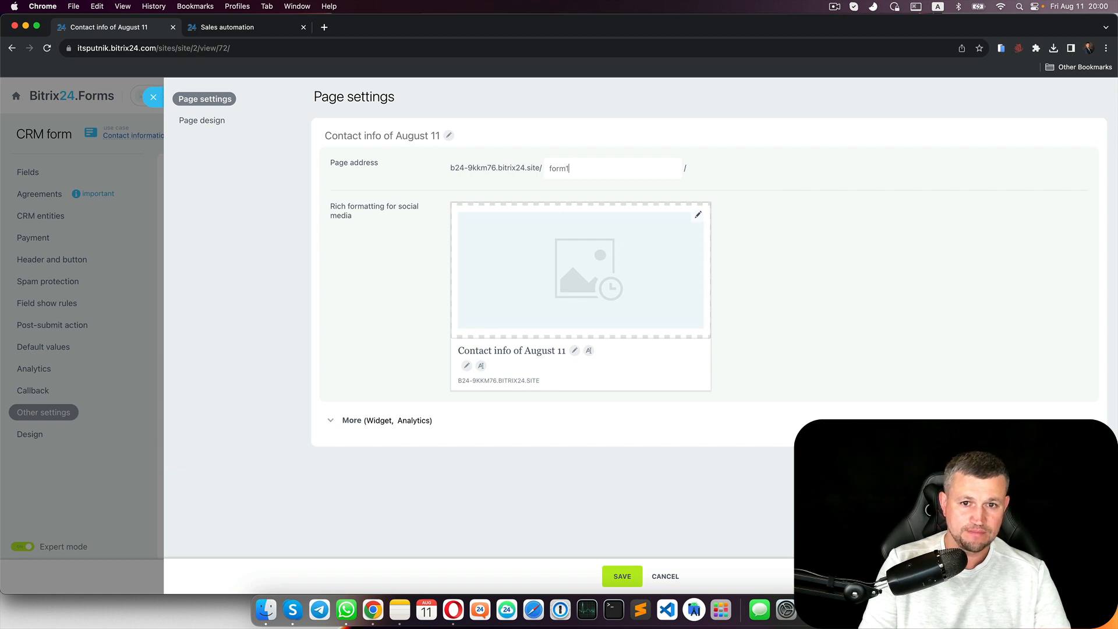
left_click(448, 135)
type("Form1")
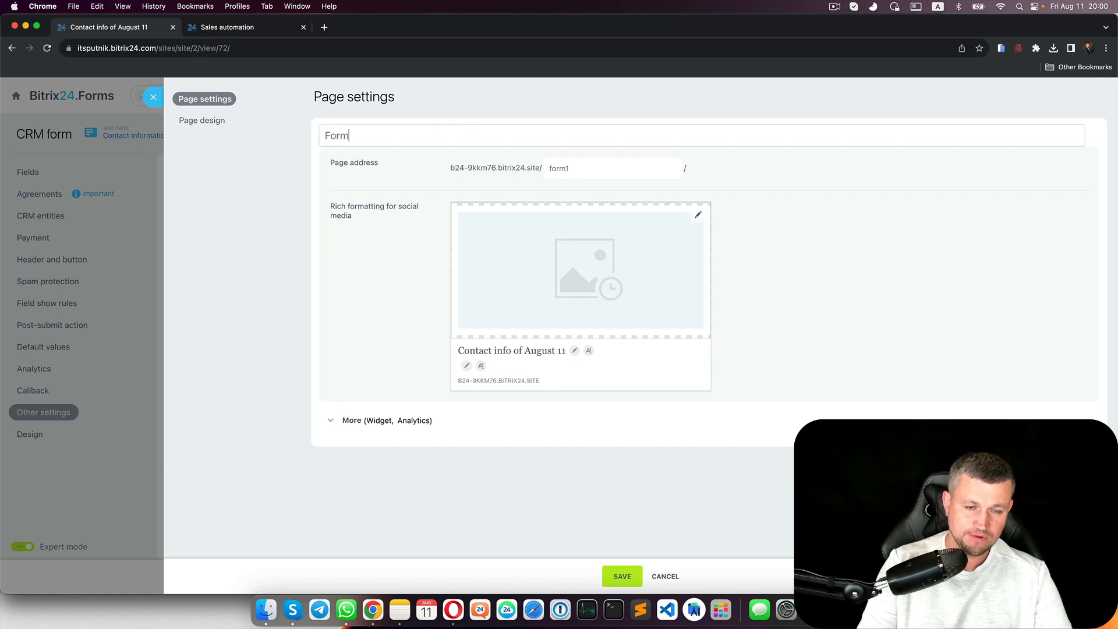
left_click(622, 577)
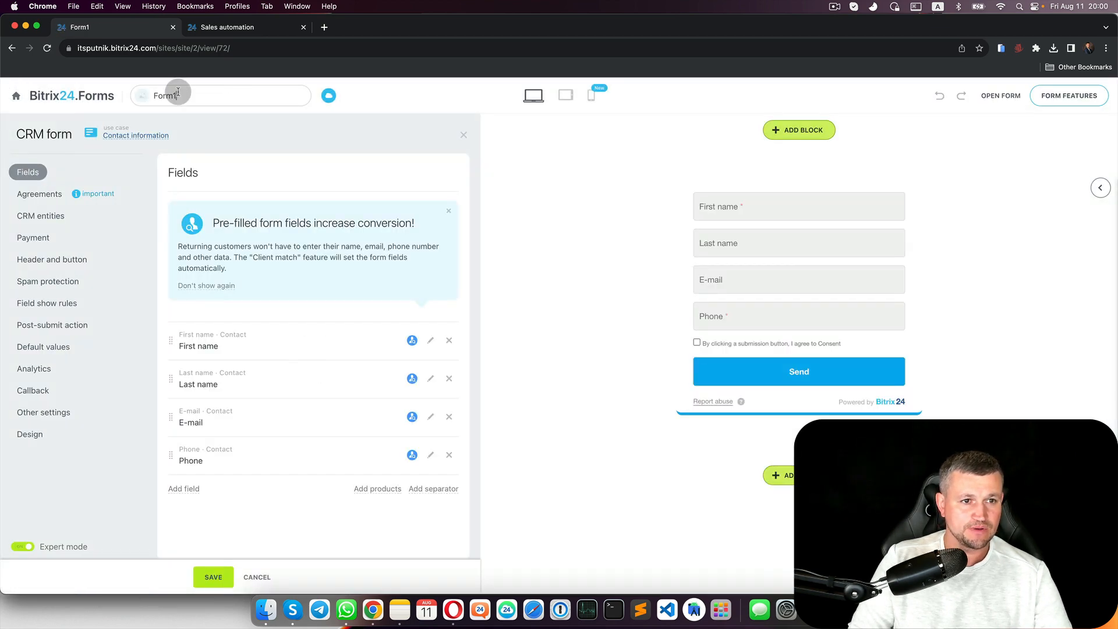
Open the page settings of Form2 and change the page title to Form2
left_click(178, 94)
left_click(207, 155)
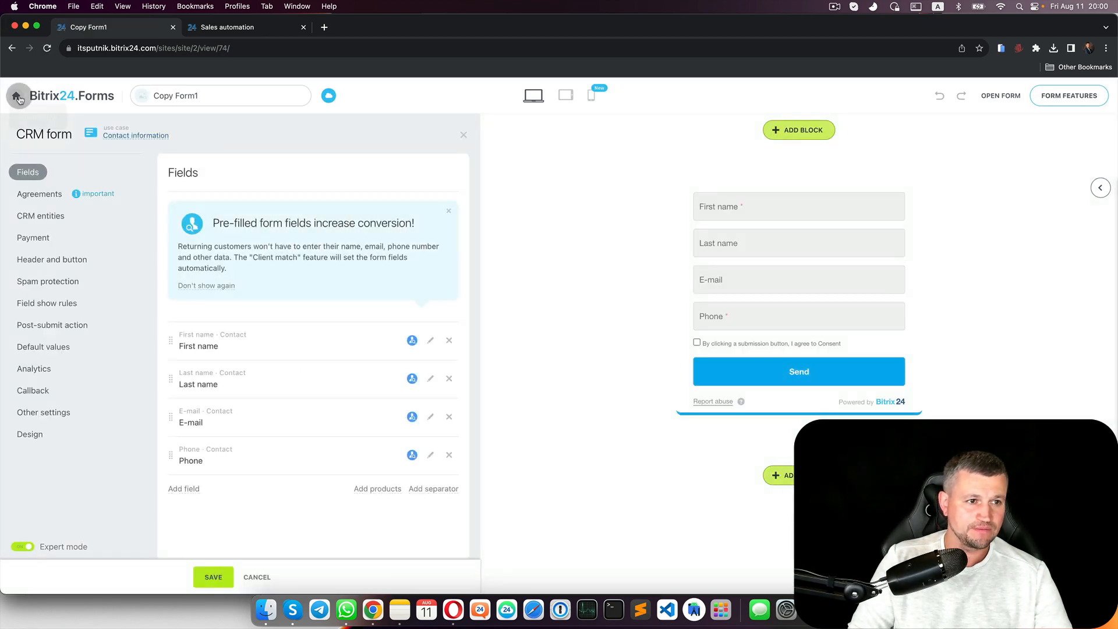
left_click(18, 95)
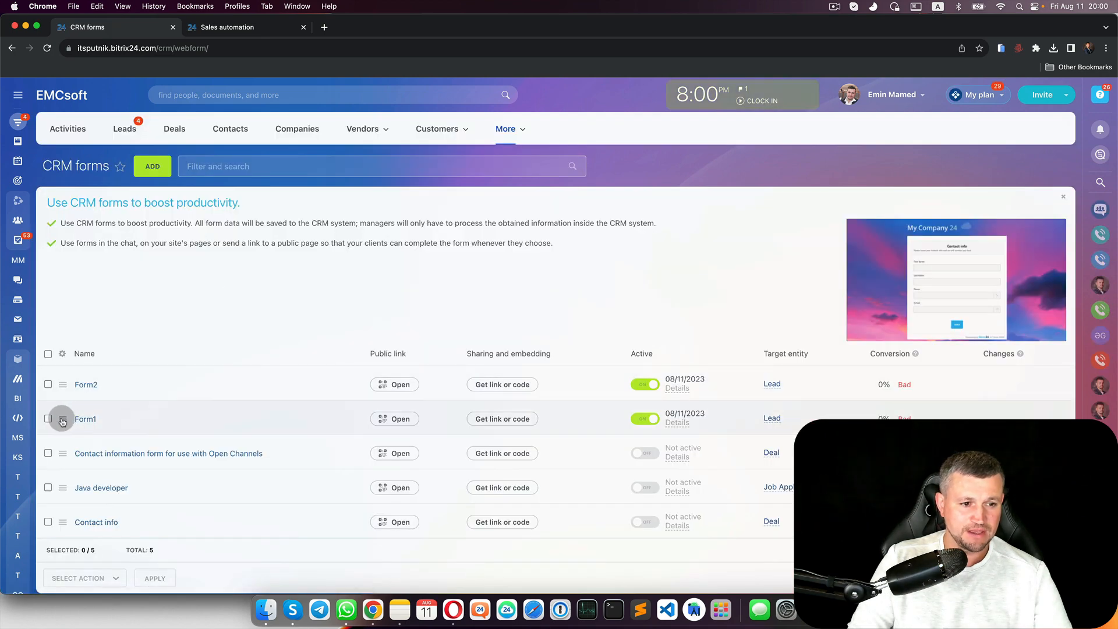
left_click(63, 385)
left_click(111, 385)
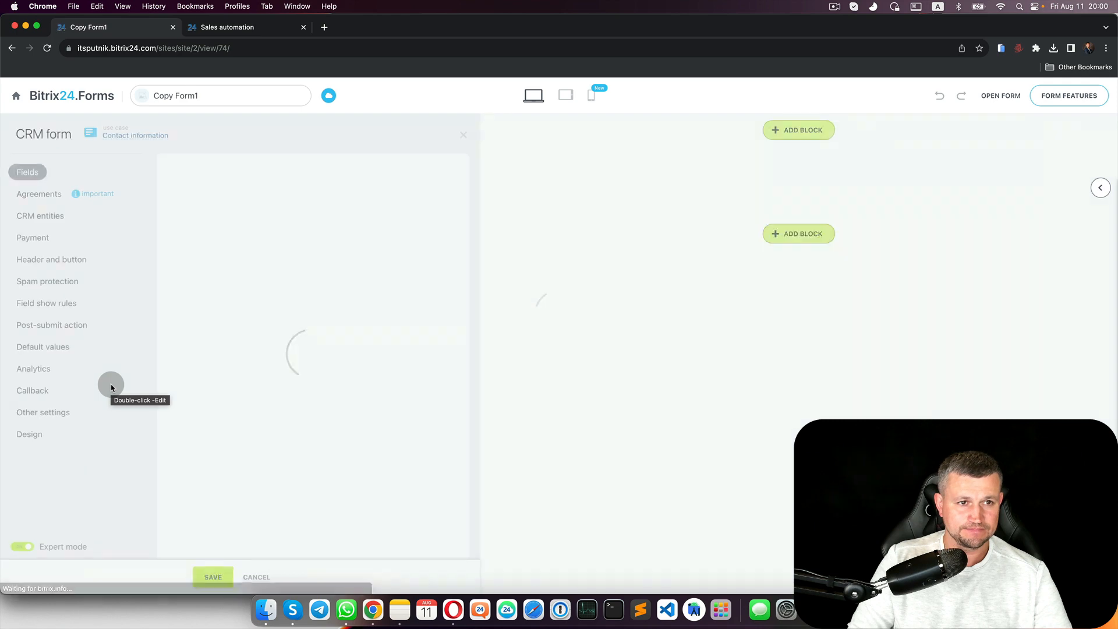
left_click(1076, 98)
left_click(1085, 220)
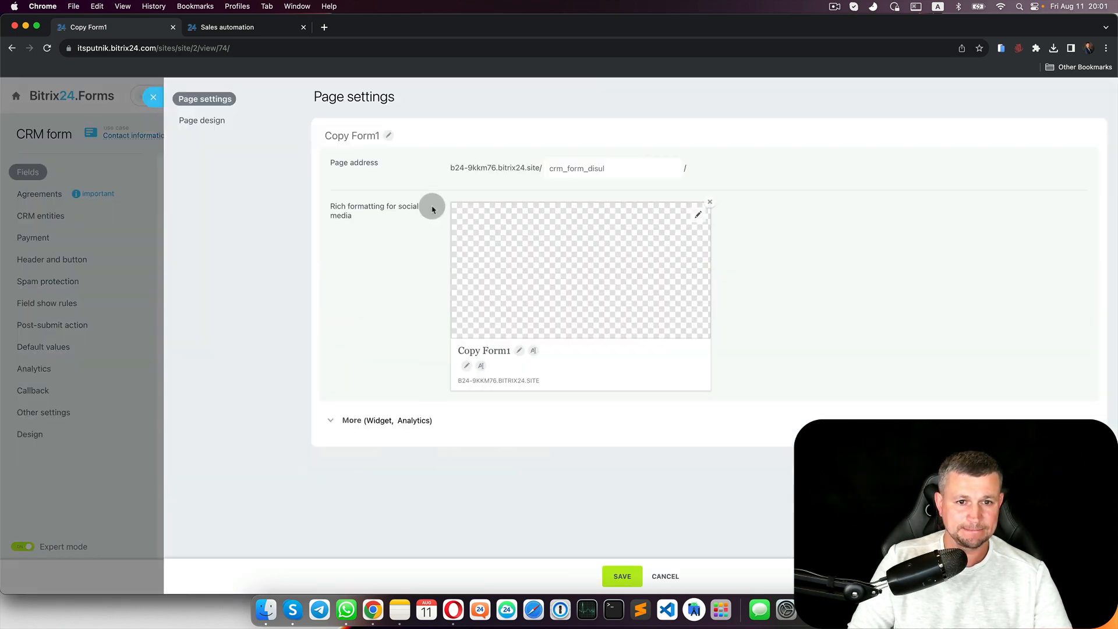
left_click(388, 134)
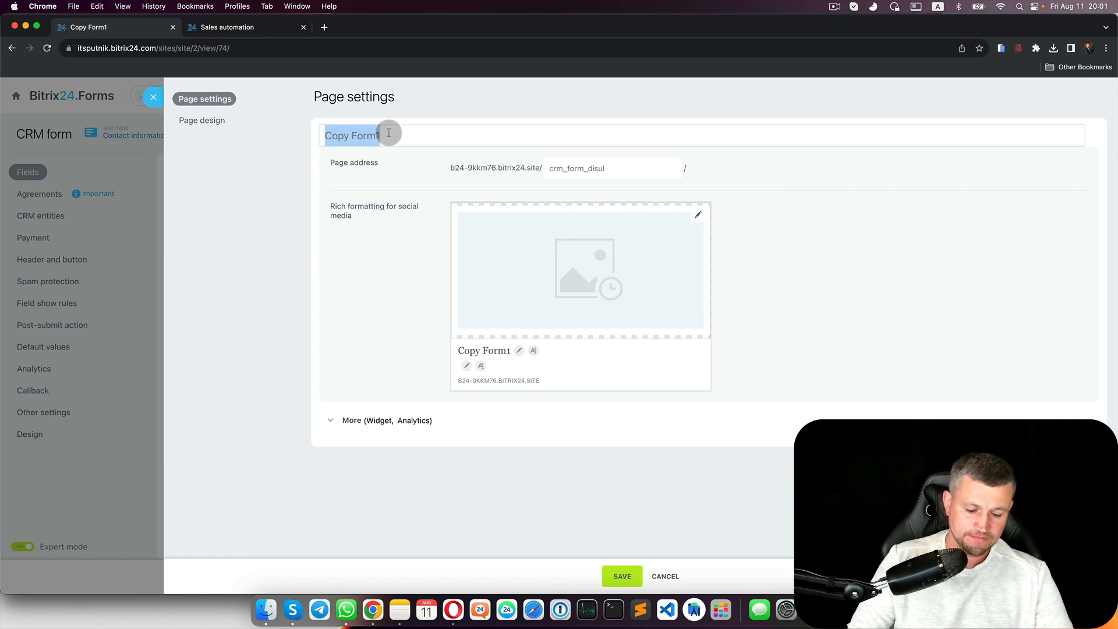
type("Form2")
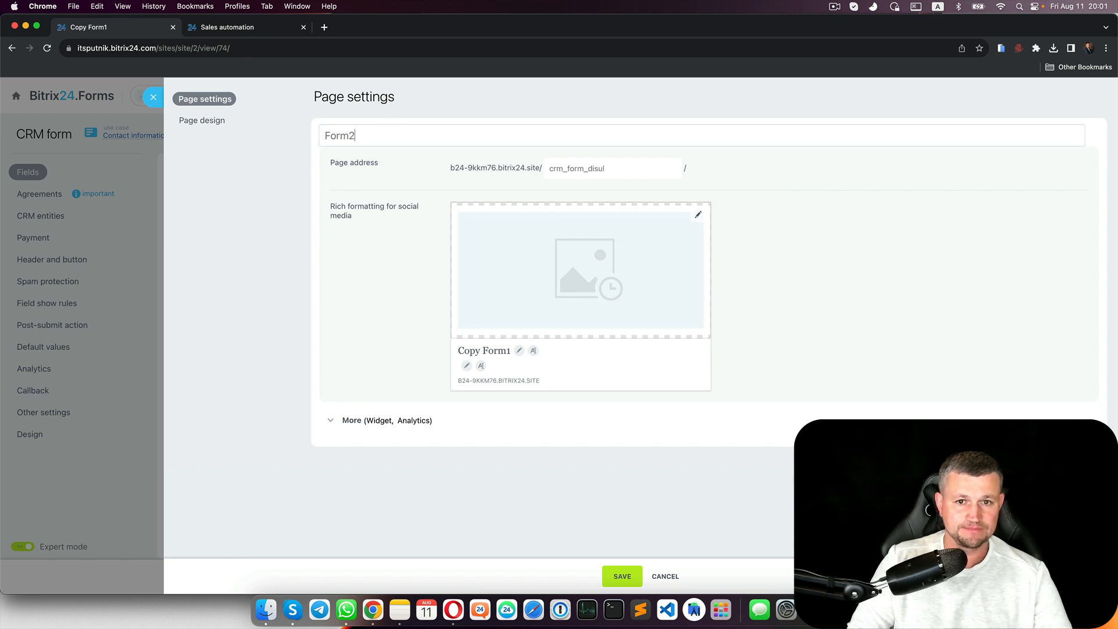
Set the page address to form2 and the social media title to Form2, save, and close the form editor
double_click(600, 169)
type("fr")
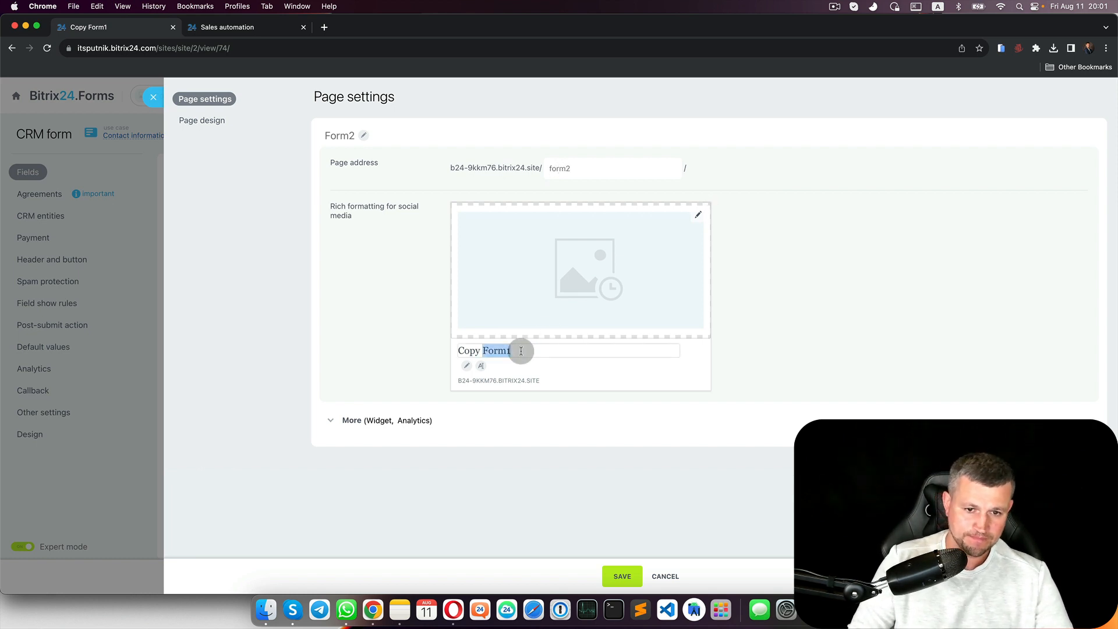
type("Form2")
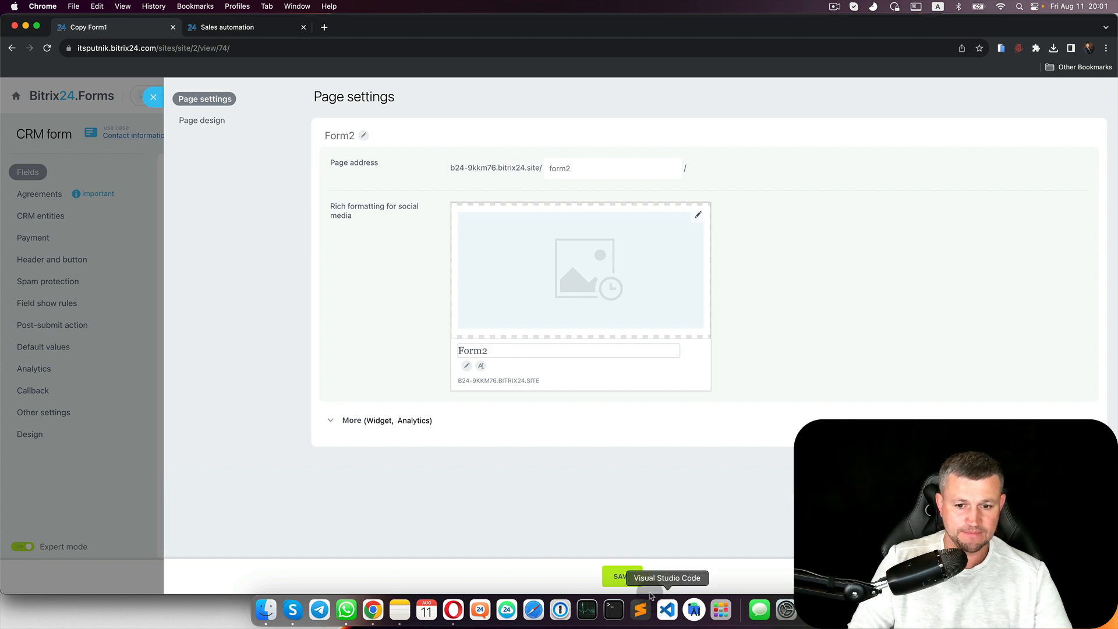
left_click(621, 576)
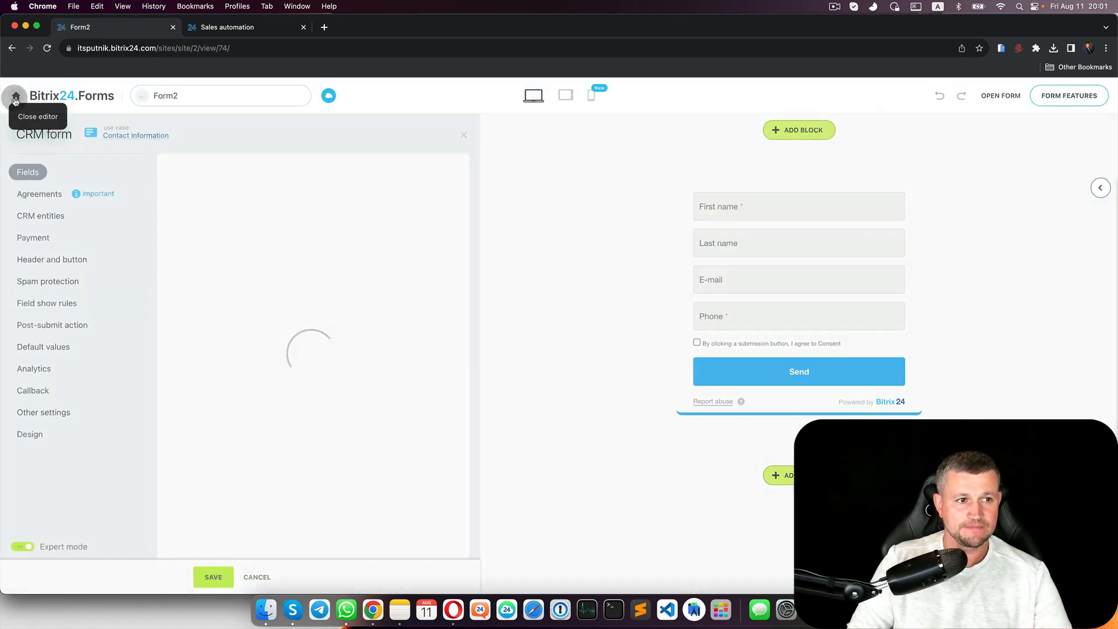
left_click(16, 98)
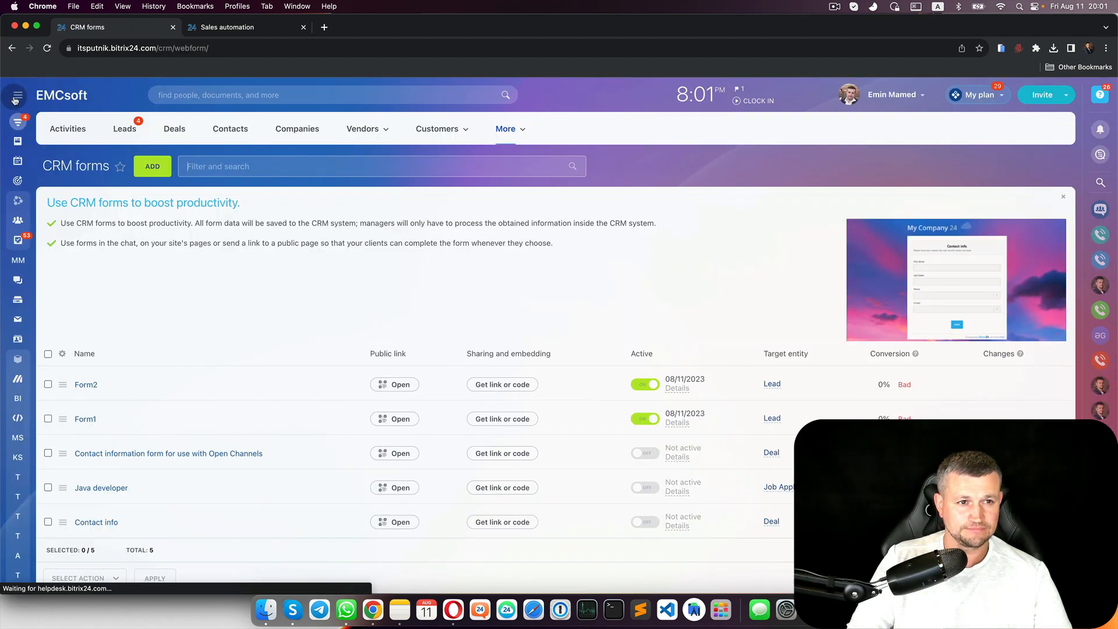
Open the public pages of Form1 and Form2 from the CRM forms list, each in a new browser tab
left_click(62, 419)
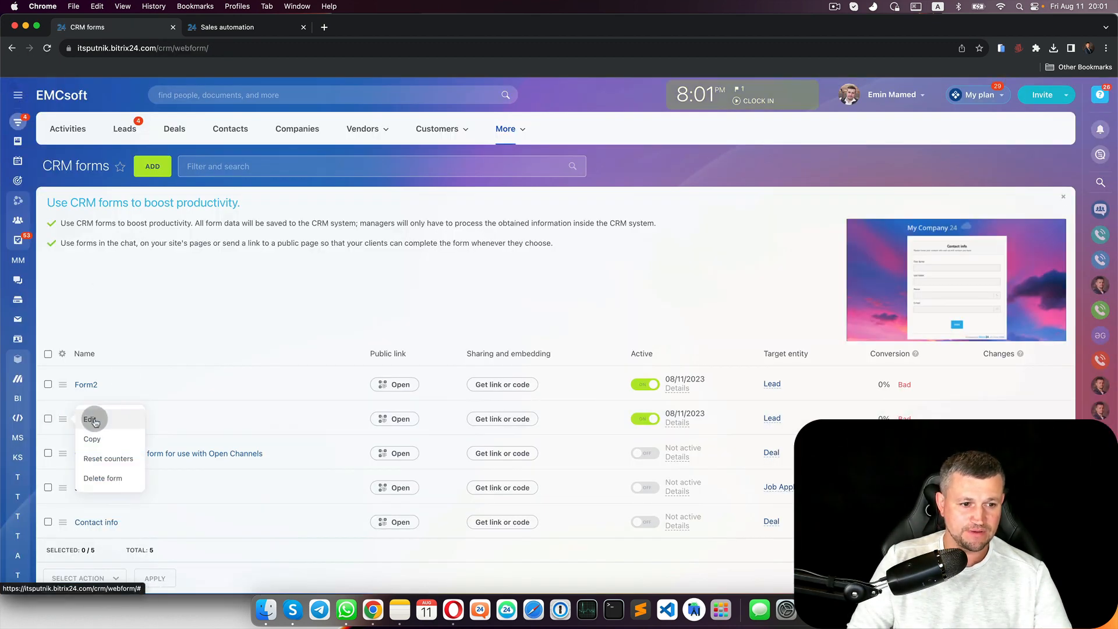
left_click(292, 417)
left_click(399, 419)
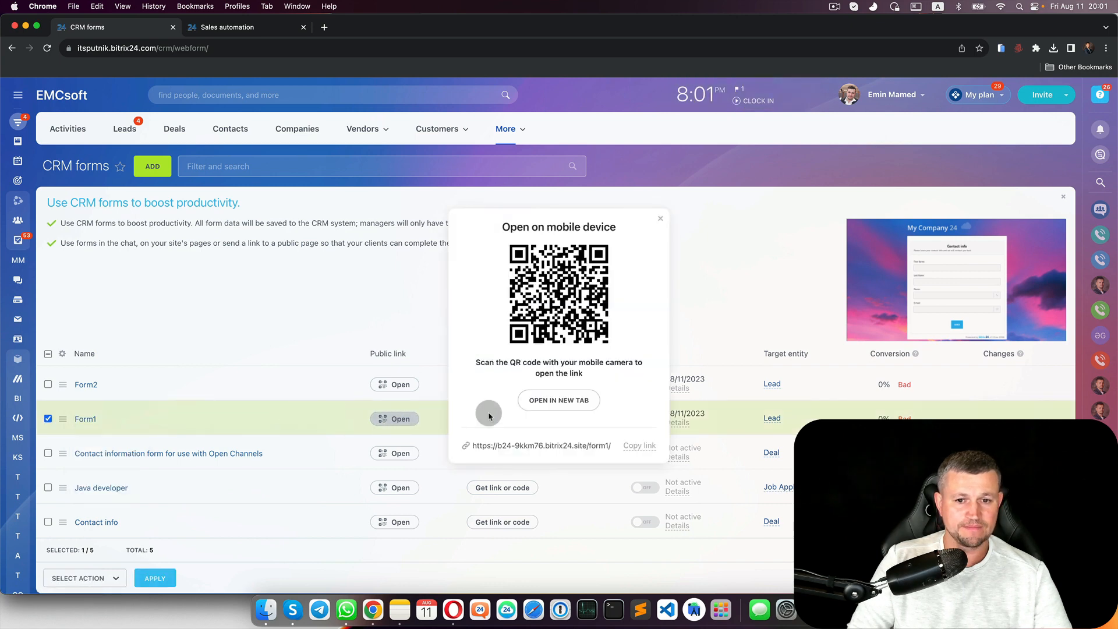
left_click(541, 401)
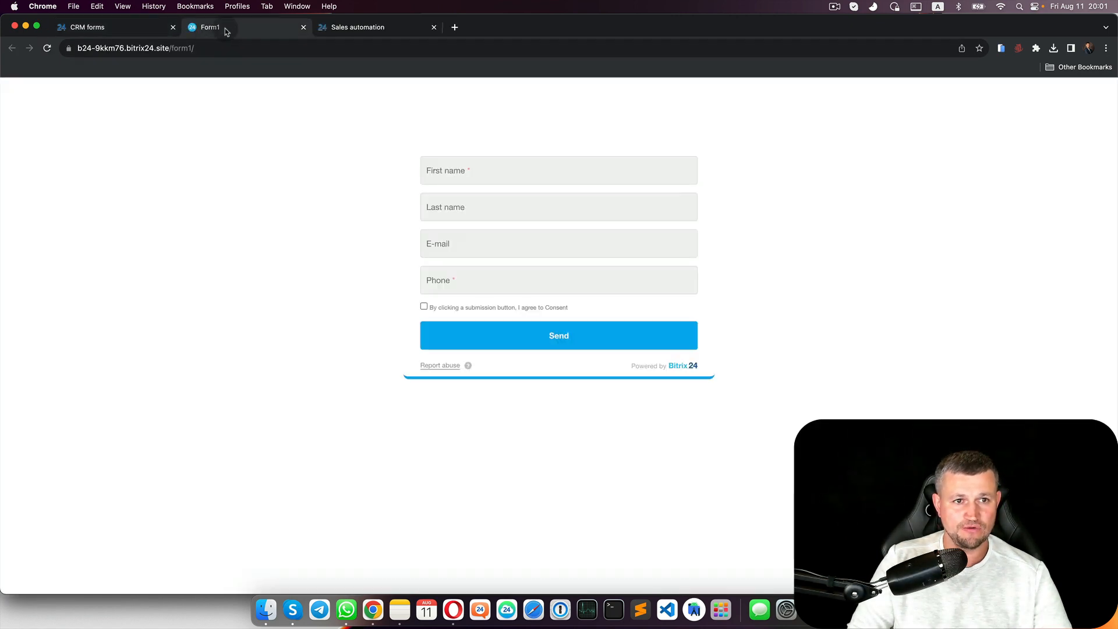
left_click(143, 26)
left_click(318, 294)
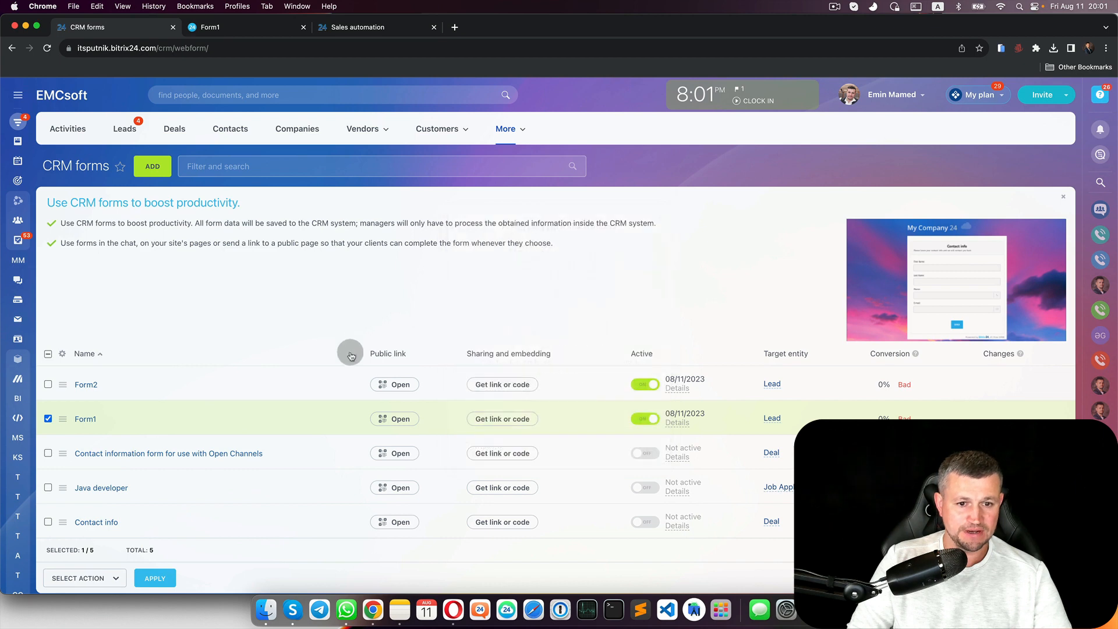
left_click(408, 388)
left_click(542, 402)
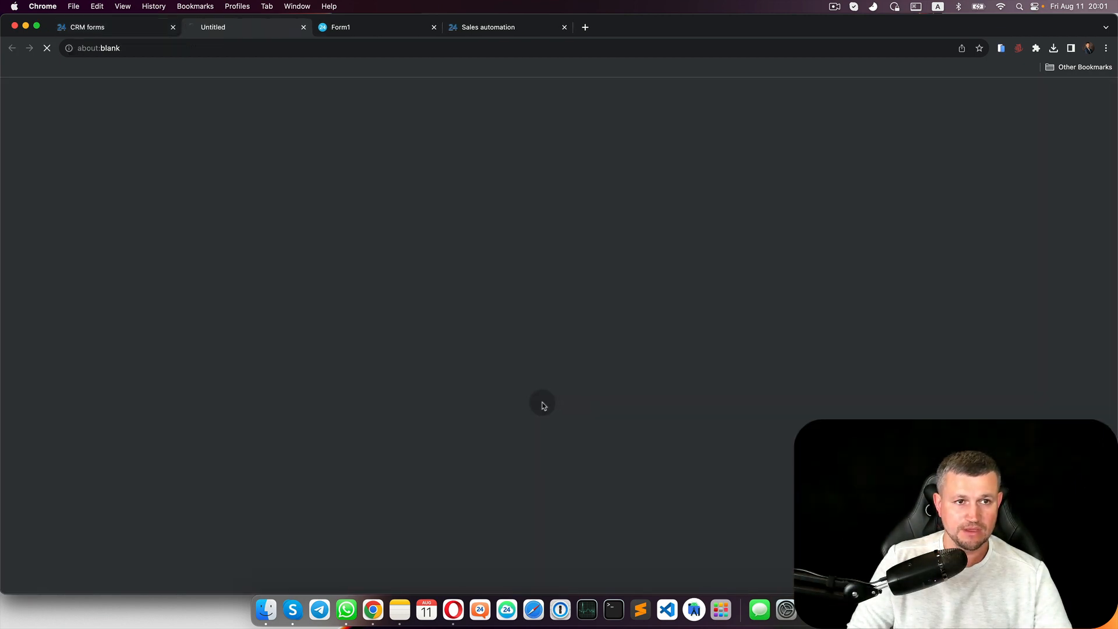
Return to the lead Sales automation page, add a condition to the Send email to customer rule and browse the condition's available fields
left_click(520, 29)
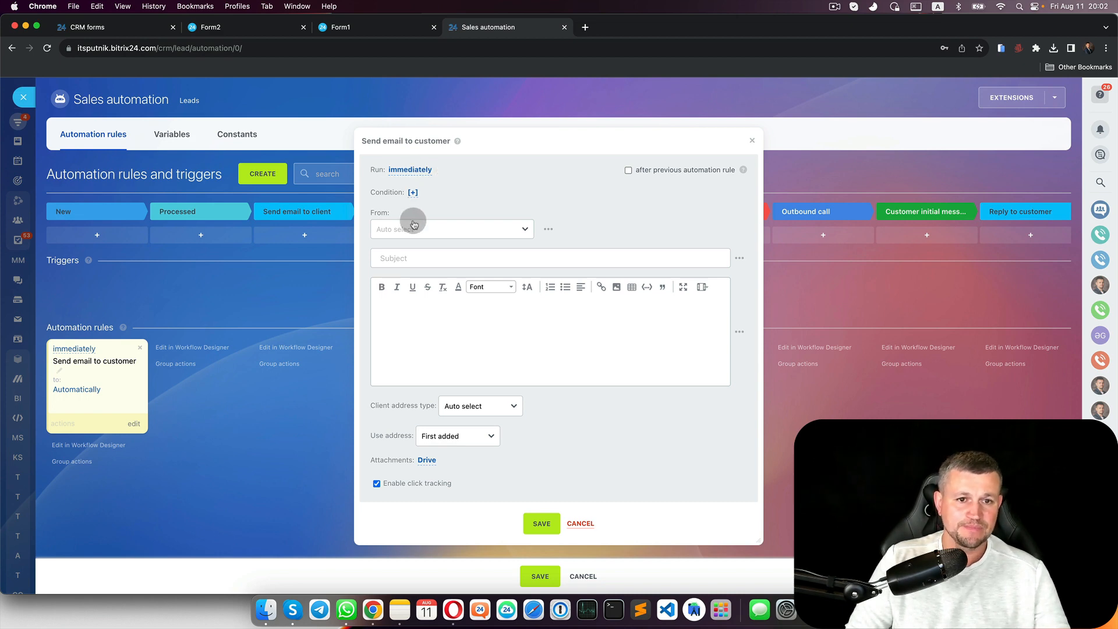
left_click(412, 193)
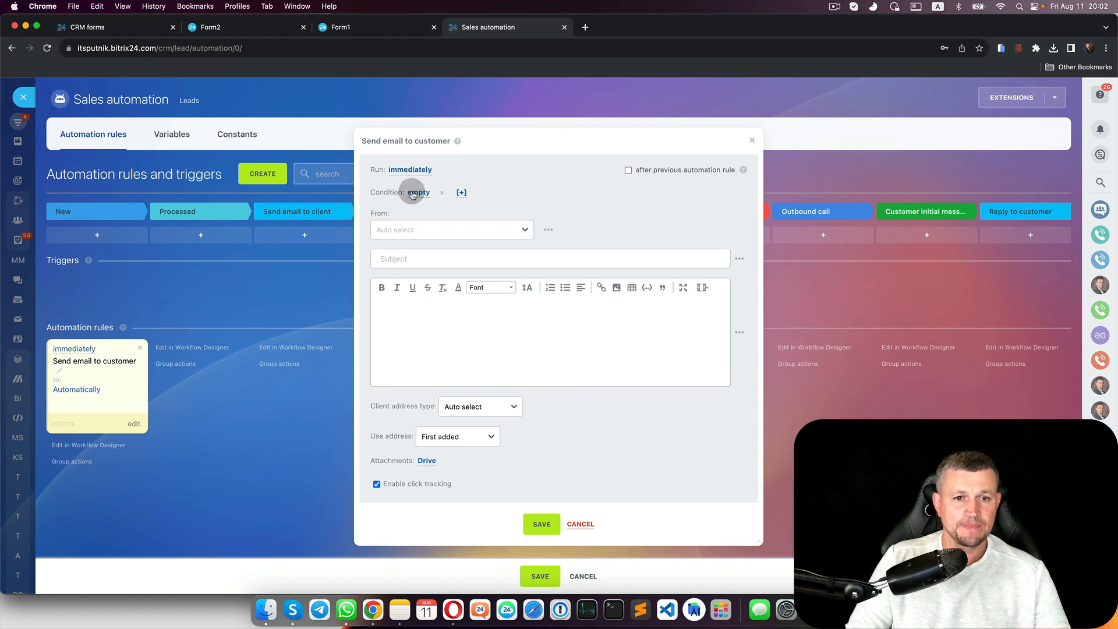
left_click(413, 194)
left_click(443, 224)
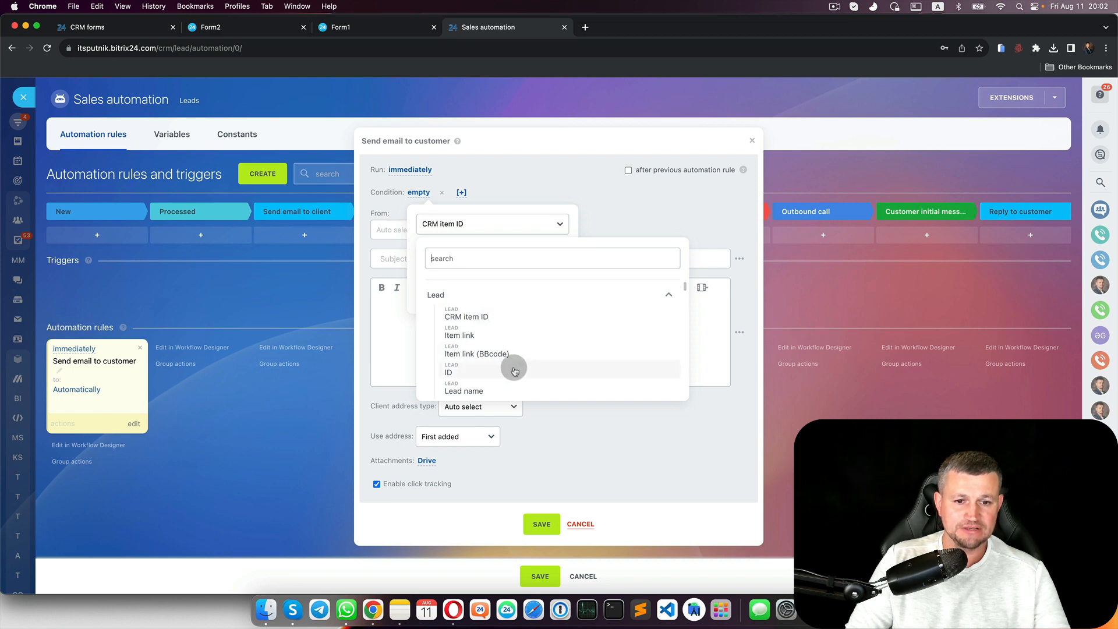
scroll(513, 373, "down", 5)
scroll(513, 371, "down", 8)
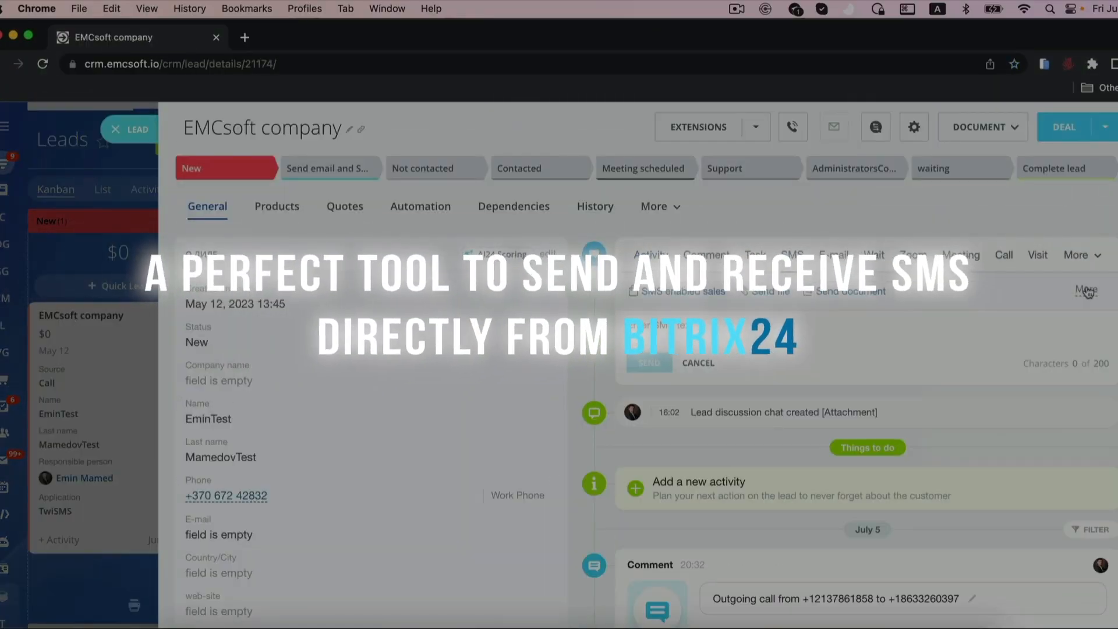
left_click(1087, 289)
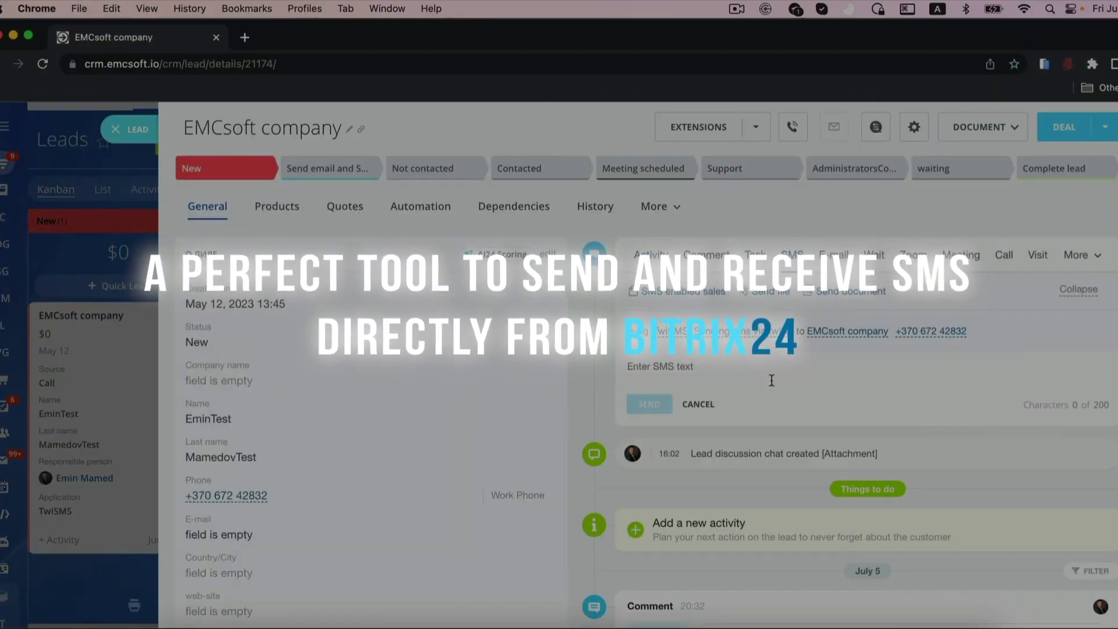
type("Hello Emin! Waiting in our office")
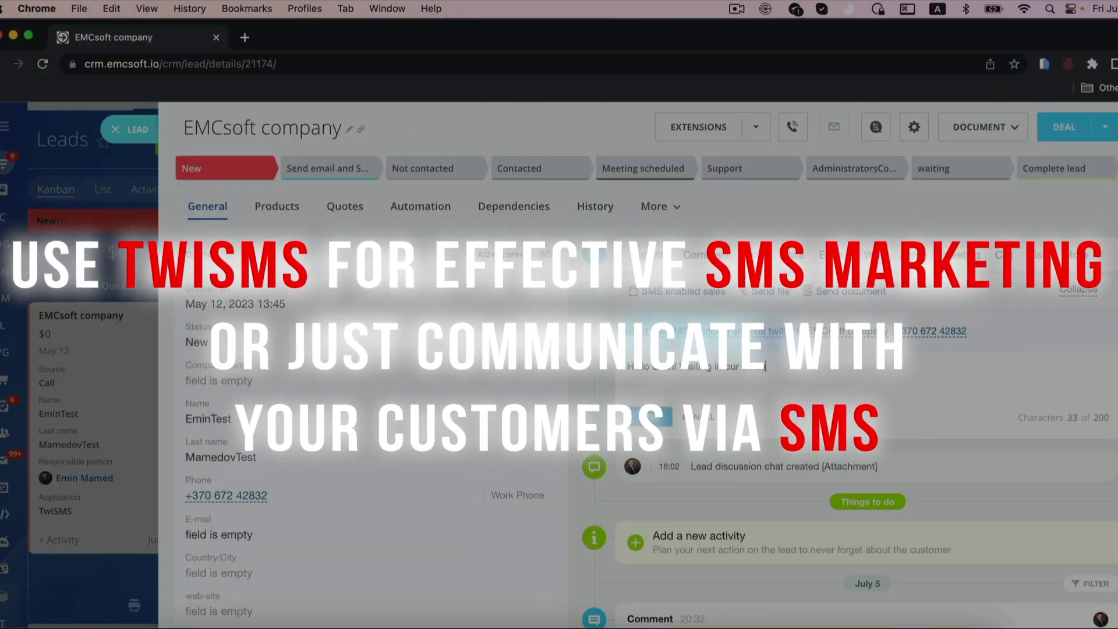
left_click(649, 417)
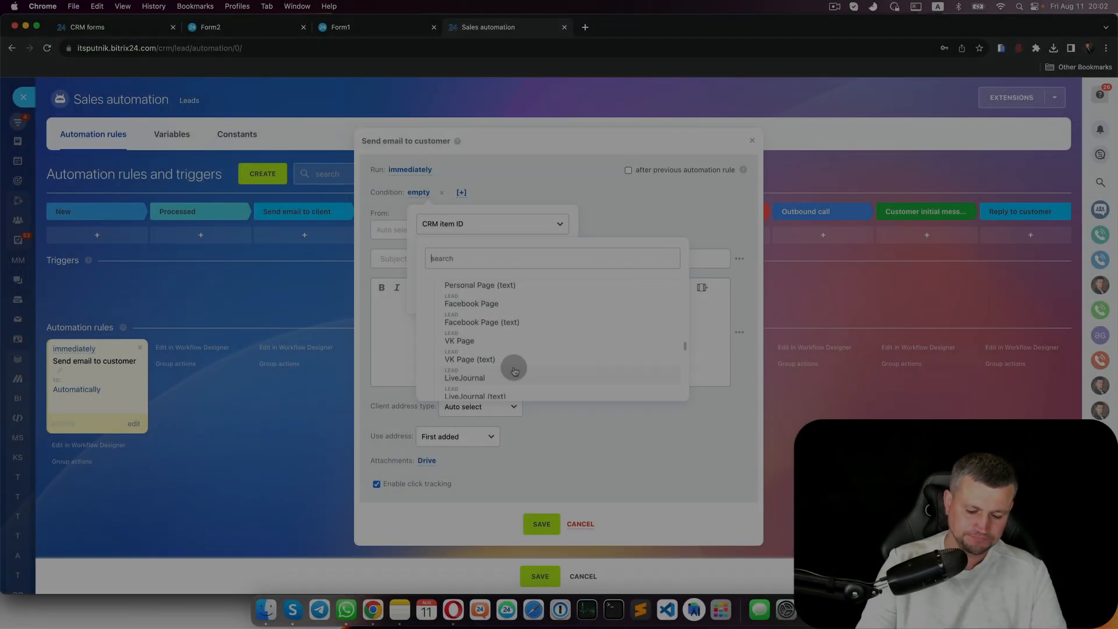
Set the email rule's condition to Forms Name equal to Form1 and confirm it
type("form")
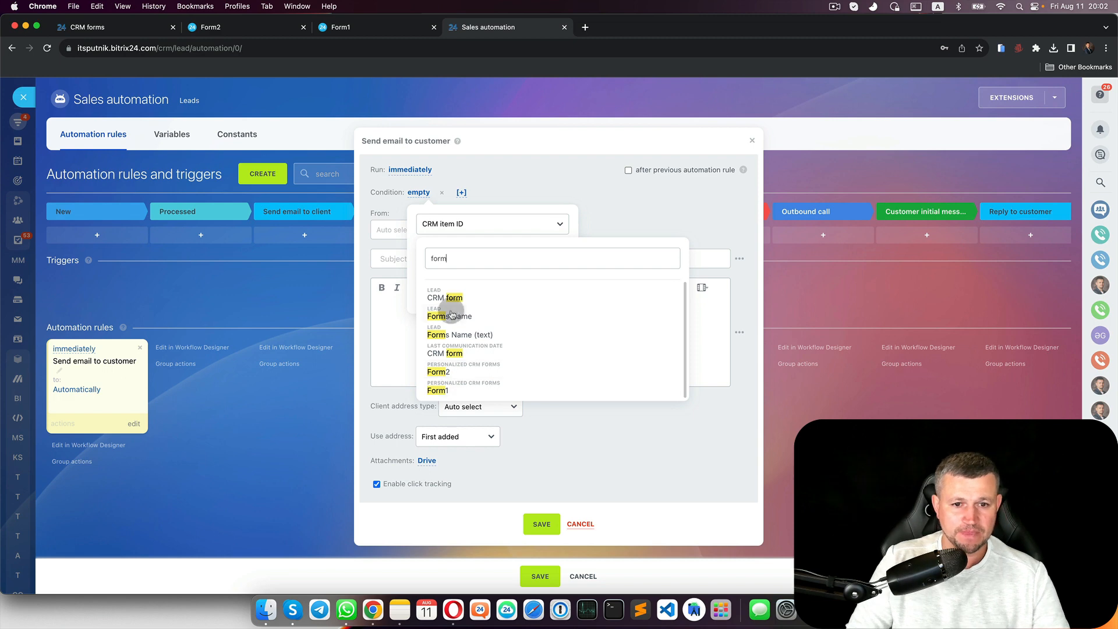
left_click(475, 317)
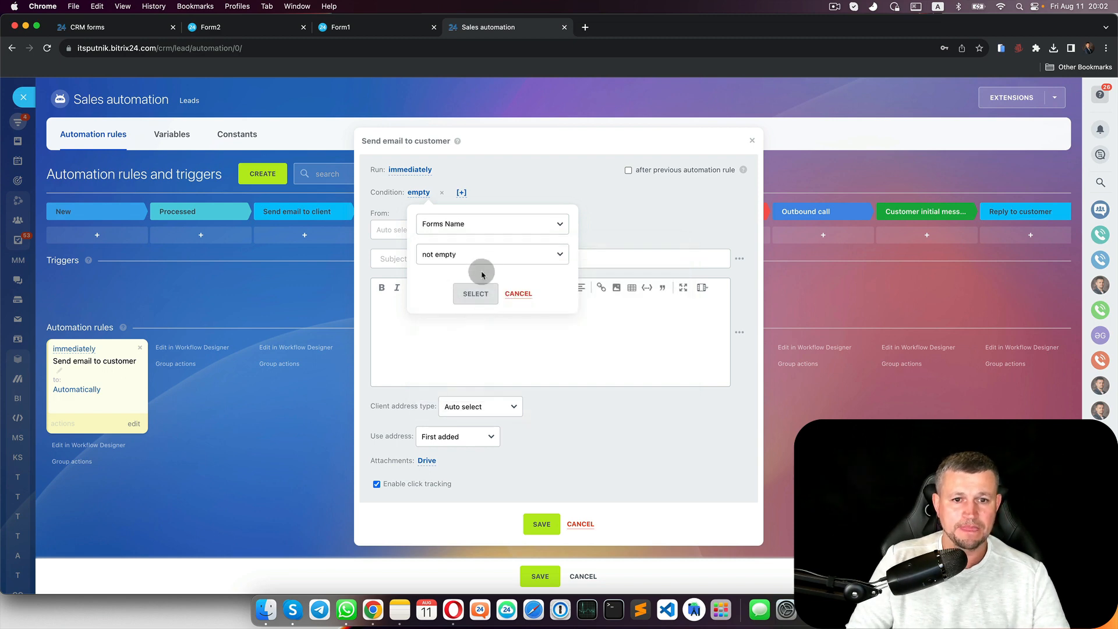
left_click(499, 256)
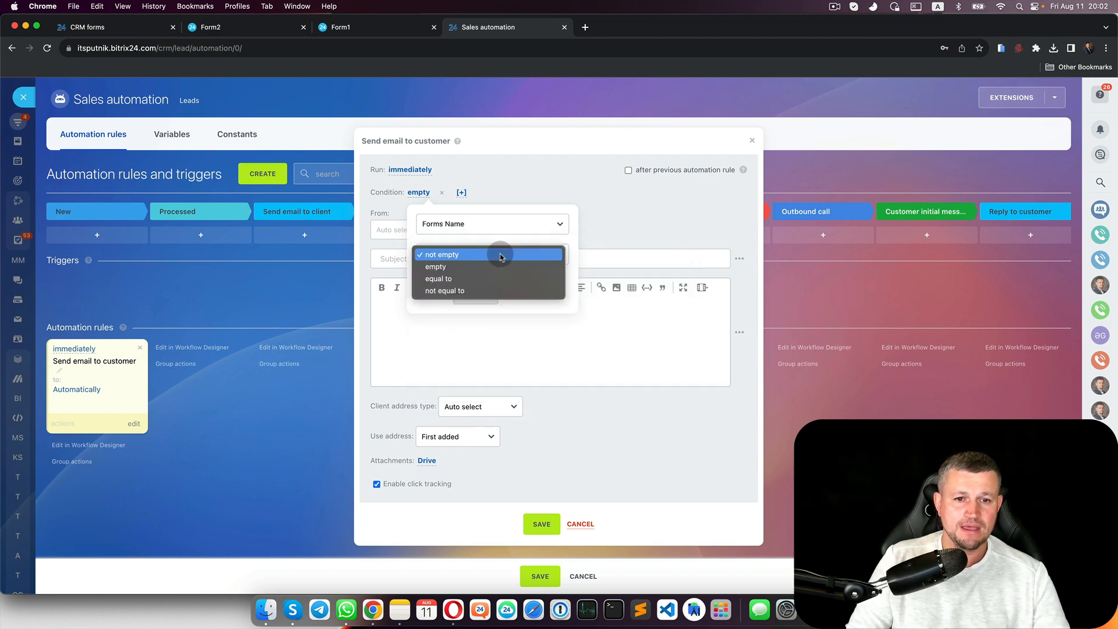
left_click(459, 279)
left_click(466, 285)
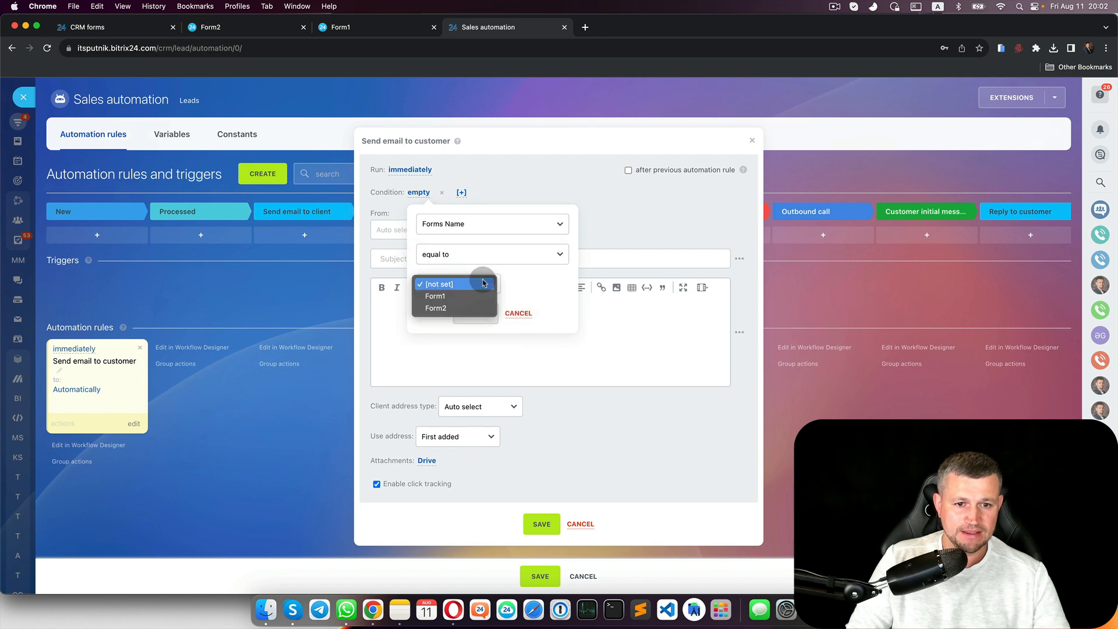
left_click(466, 297)
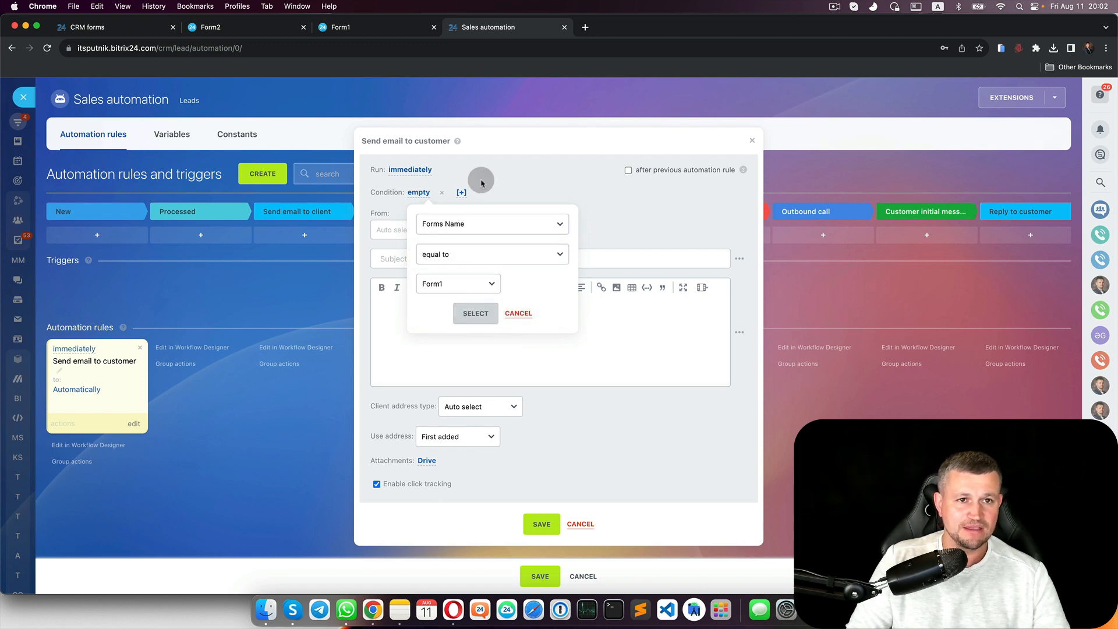
left_click(392, 32)
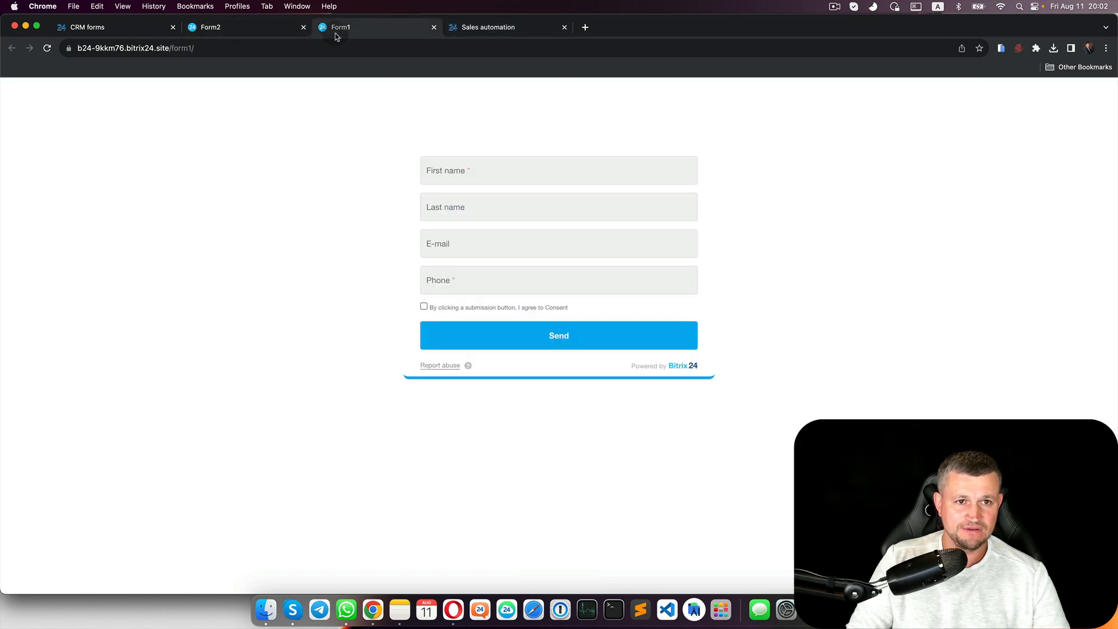
left_click(493, 28)
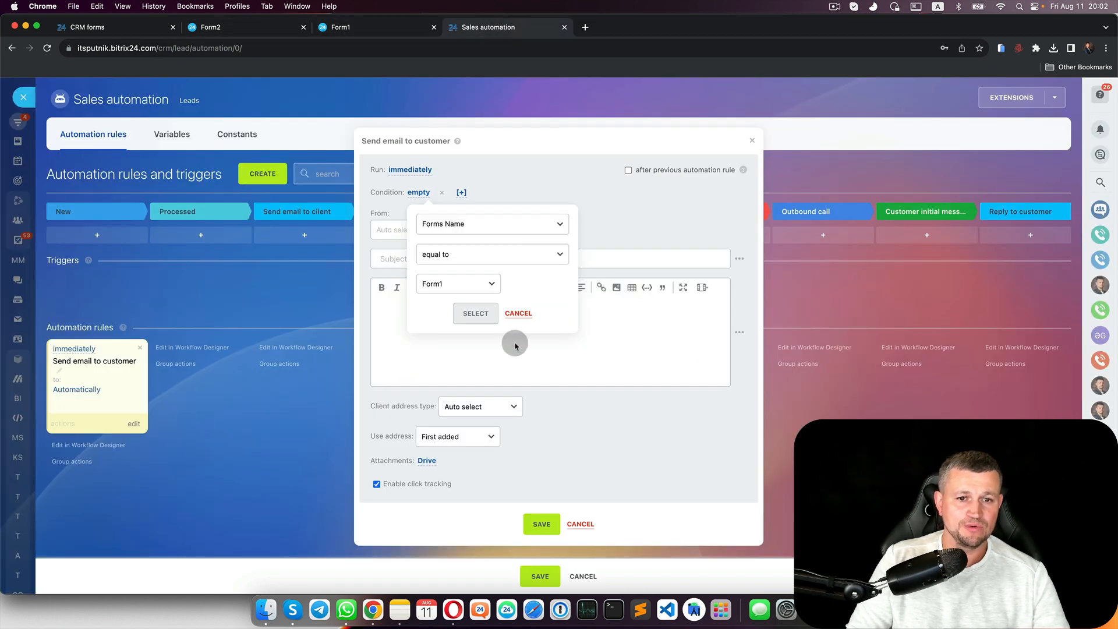
left_click(476, 314)
Choose the company mailbox as sender, enter the subject "Subject for Form2" and write the email body "Body for form1"
left_click(458, 236)
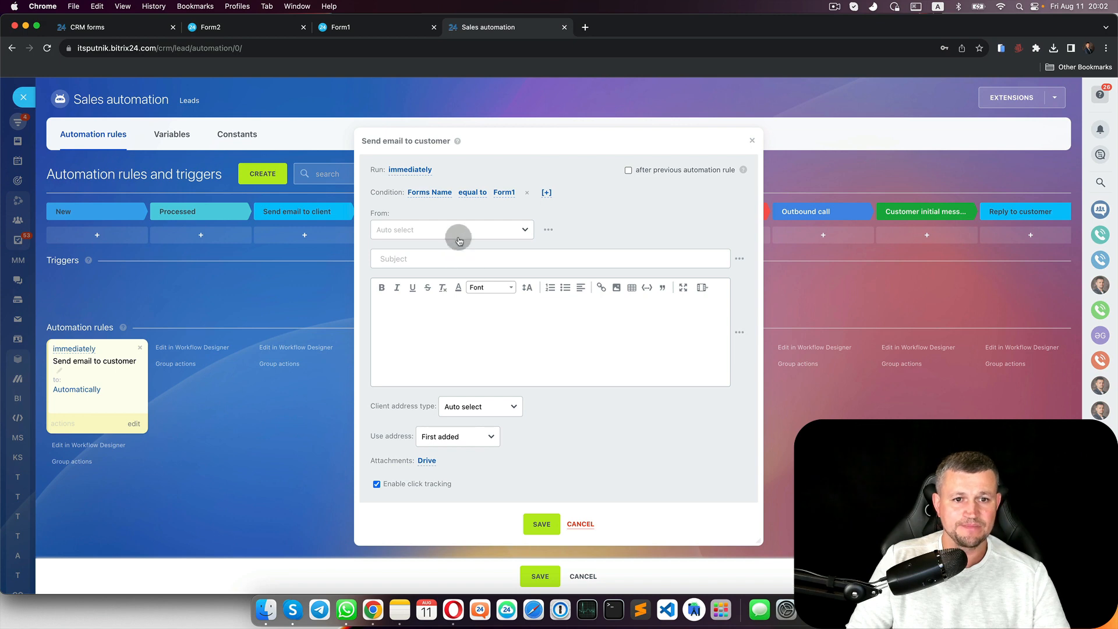
left_click(496, 282)
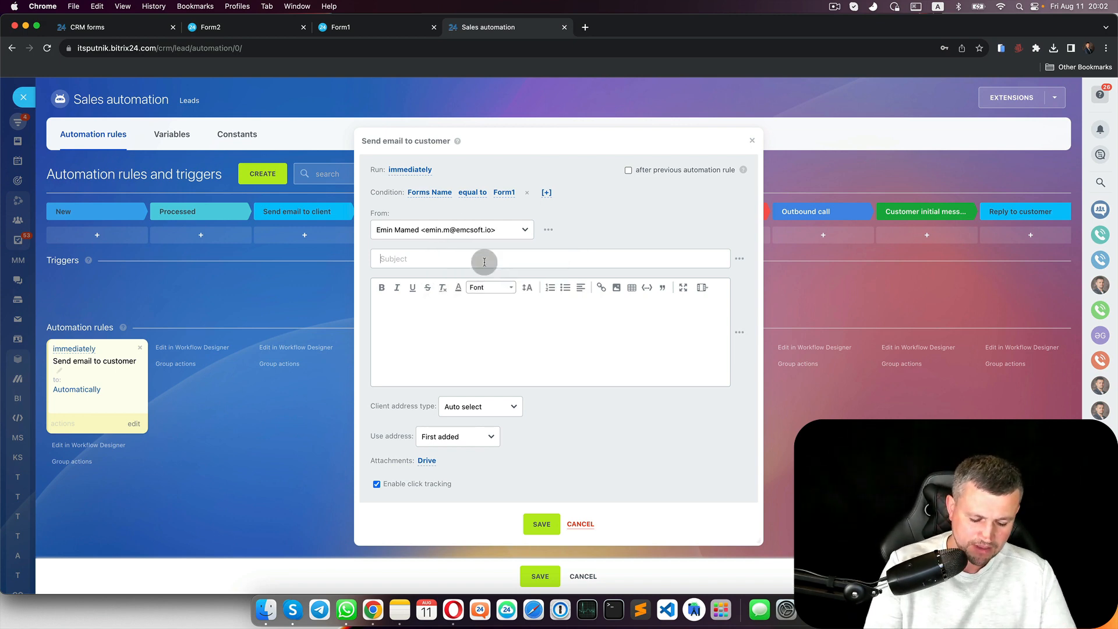
left_click(484, 261)
type("Subjec")
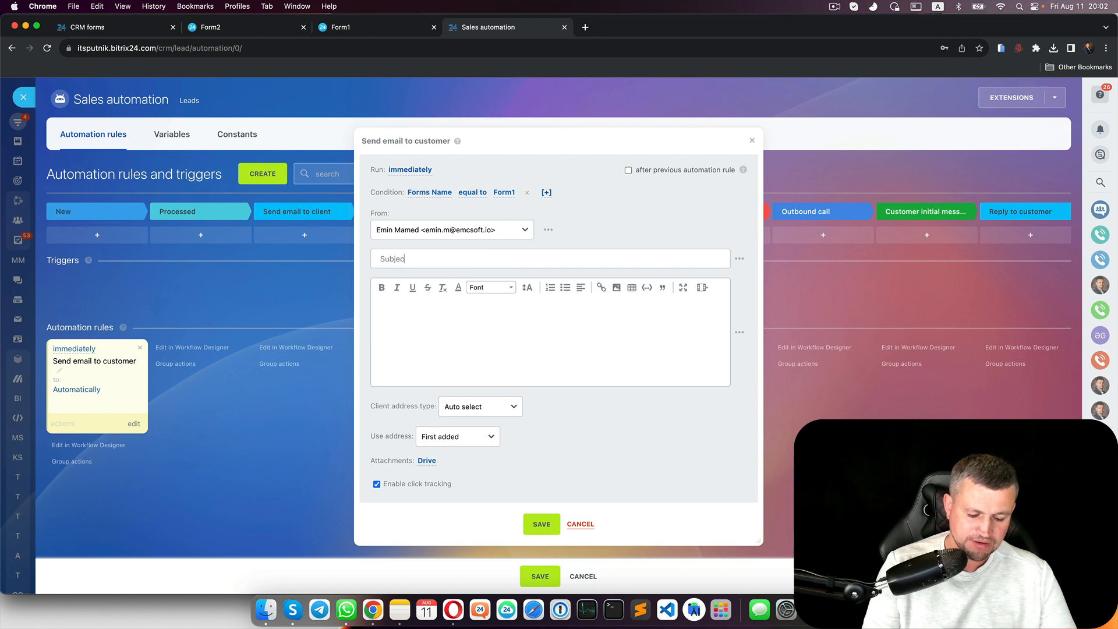
type("t for Form")
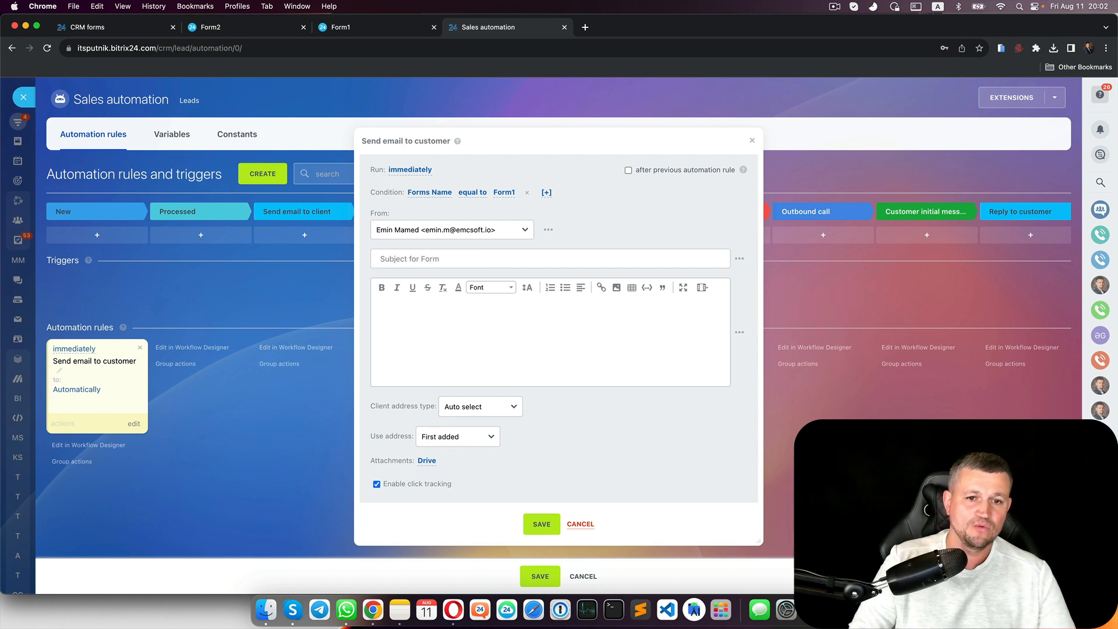
type("2")
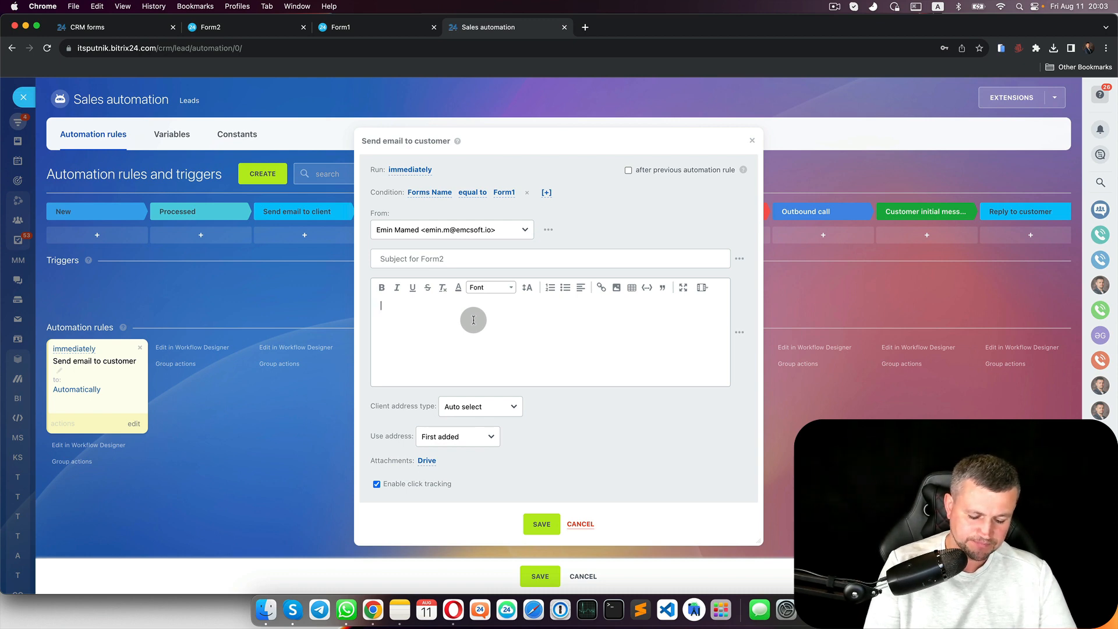
type("Body for form1")
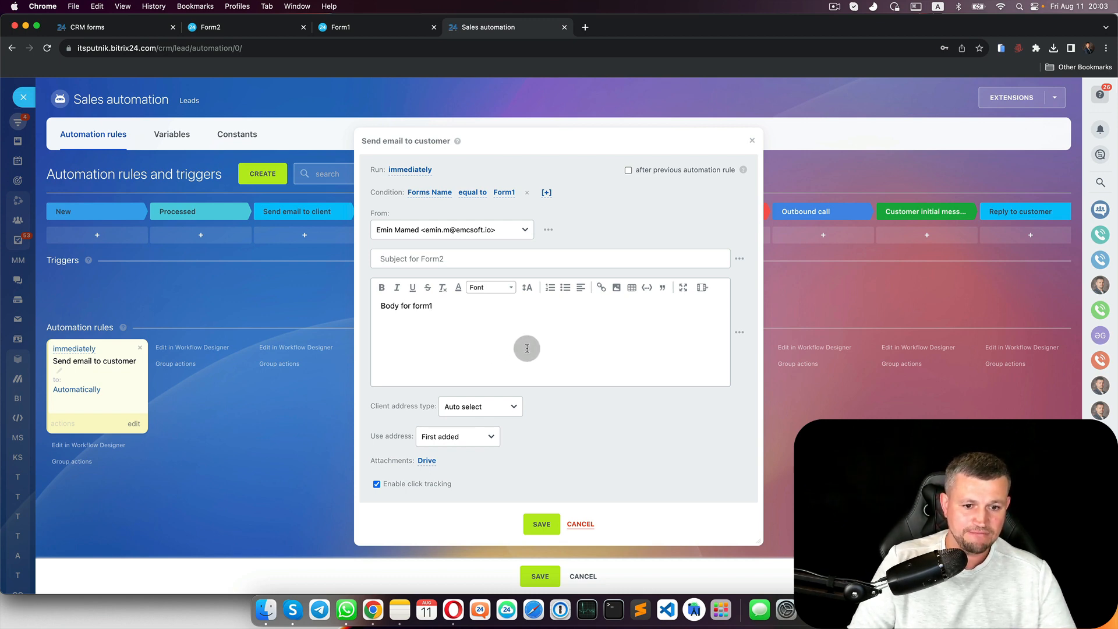
Attach the file Proposal fro Form1.pdf from the Desktop to the email rule
left_click(427, 461)
scroll(541, 430, "down", 1)
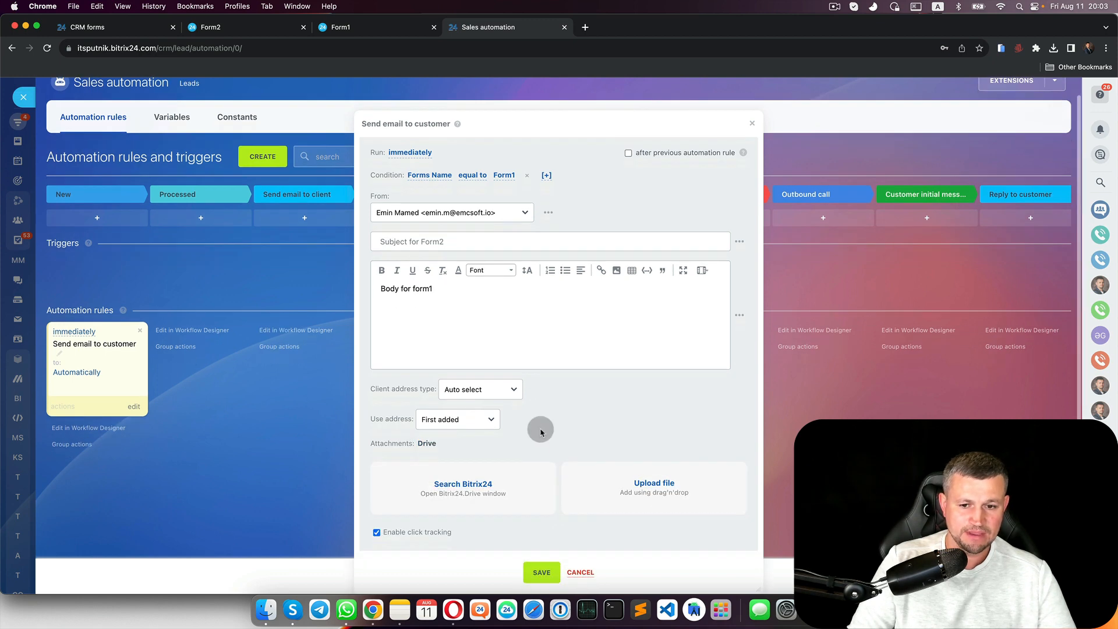
left_click(672, 483)
left_click(255, 159)
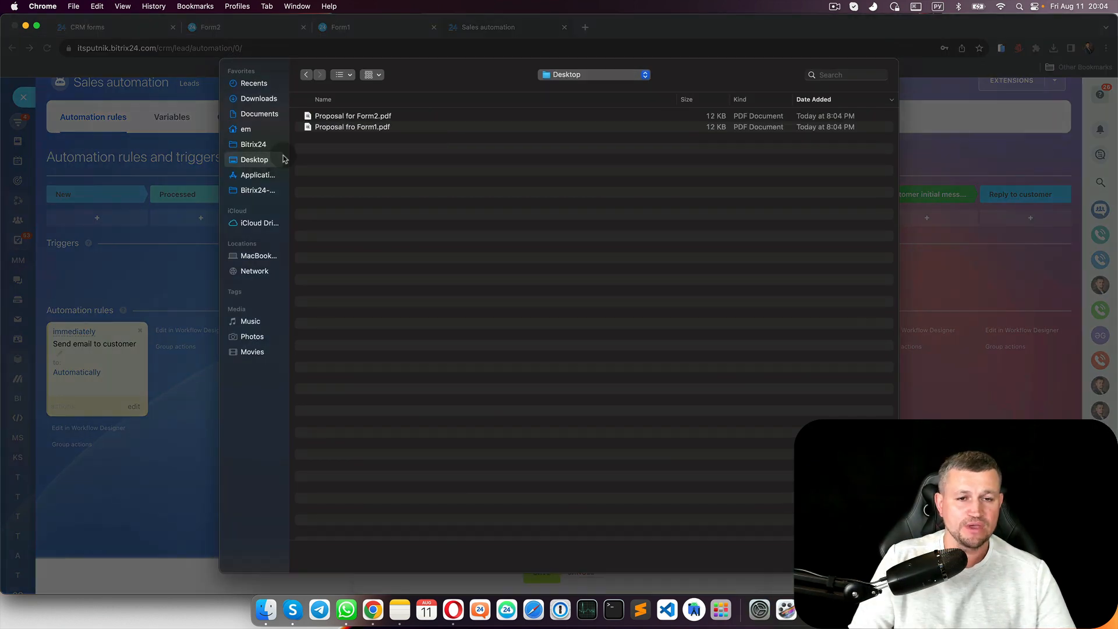
left_click(358, 128)
left_click(873, 557)
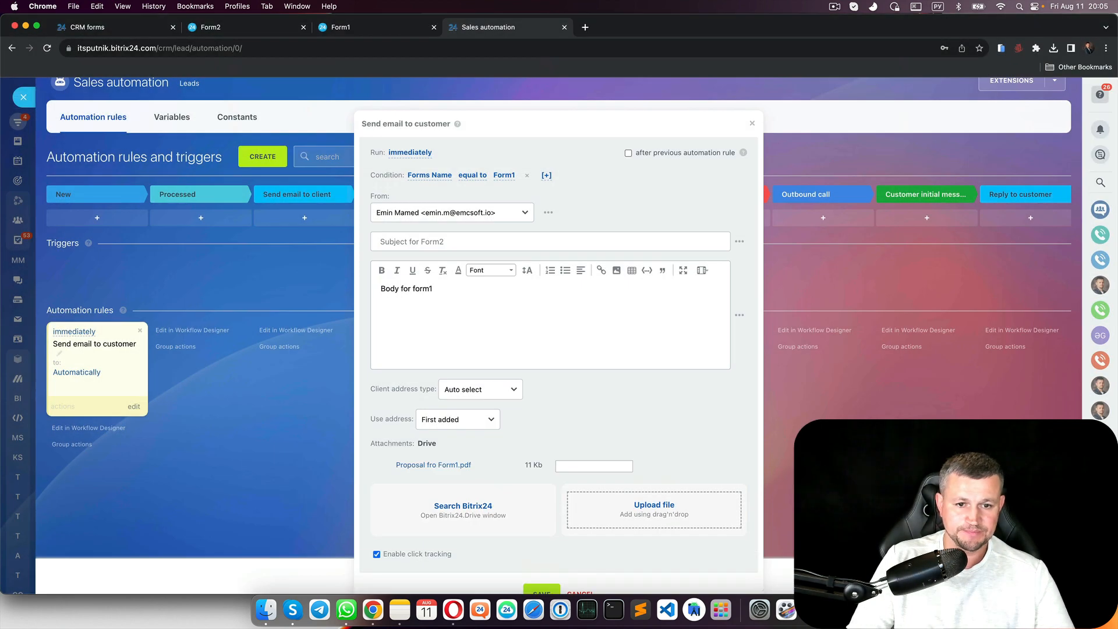
Review the completed Send email to customer rule and save it
scroll(592, 399, "down", 1)
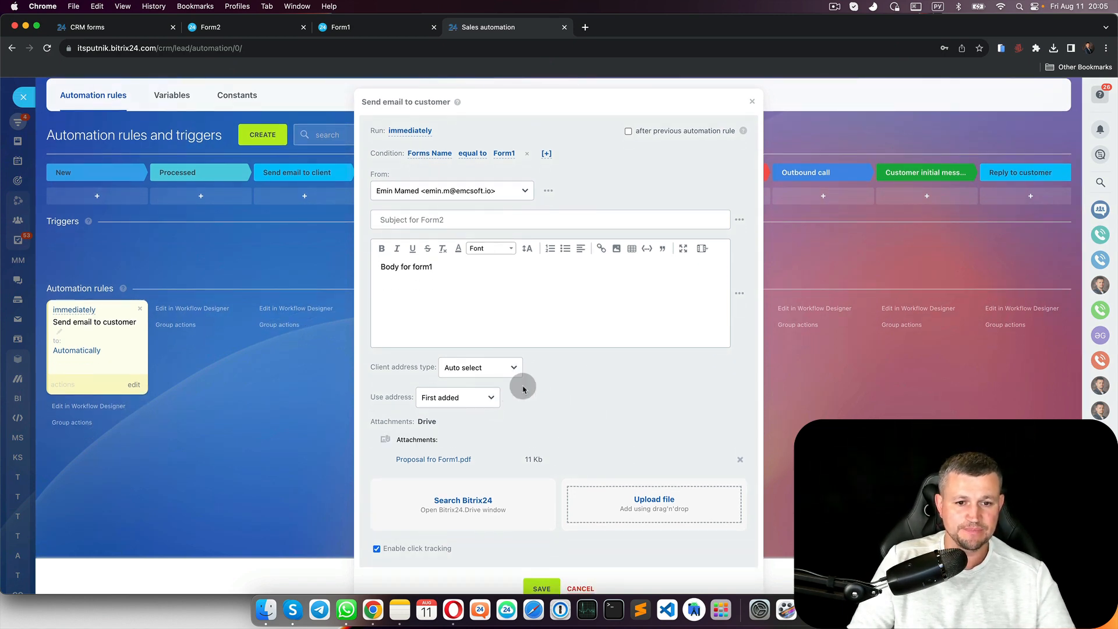
scroll(551, 383, "down", 1)
scroll(552, 430, "up", 1)
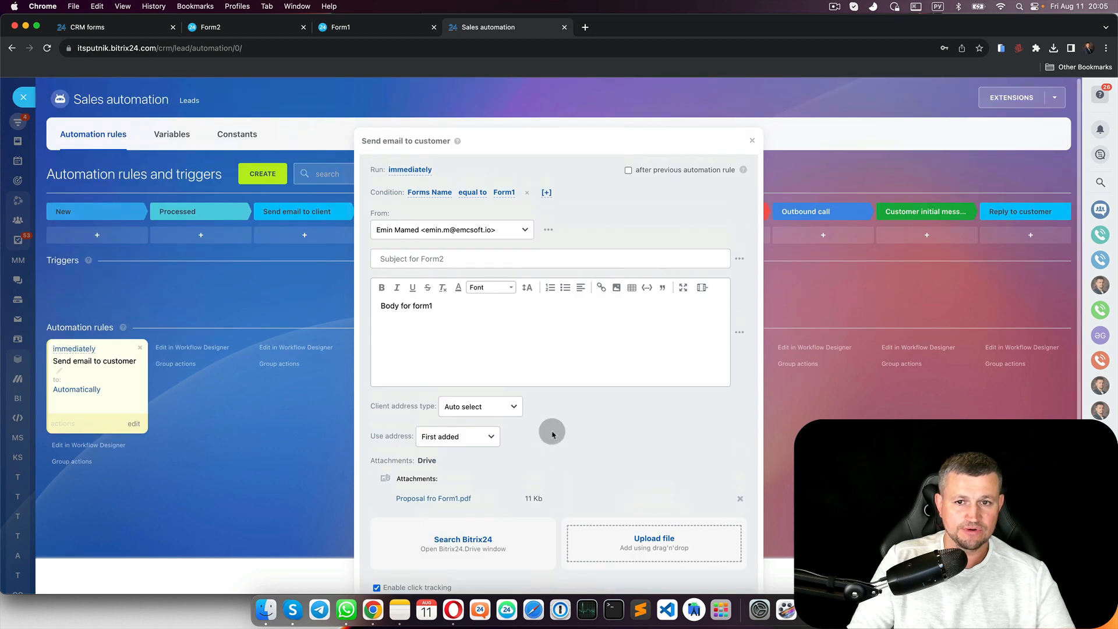
scroll(554, 442, "down", 1)
left_click(547, 573)
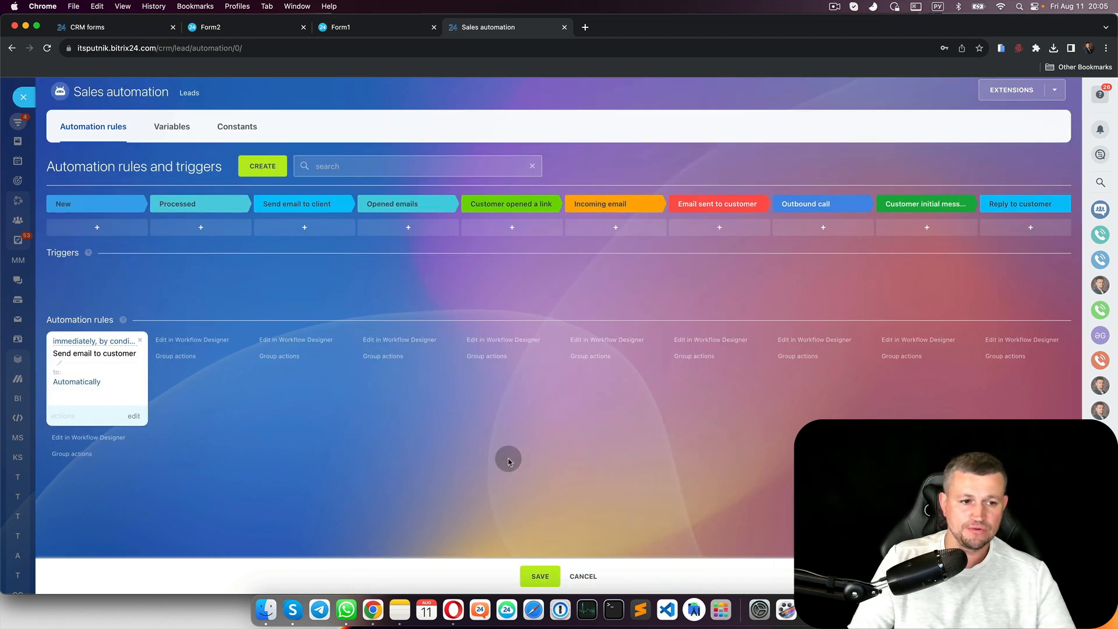
Add another Send email to customer automation rule to the New stage
left_click(262, 166)
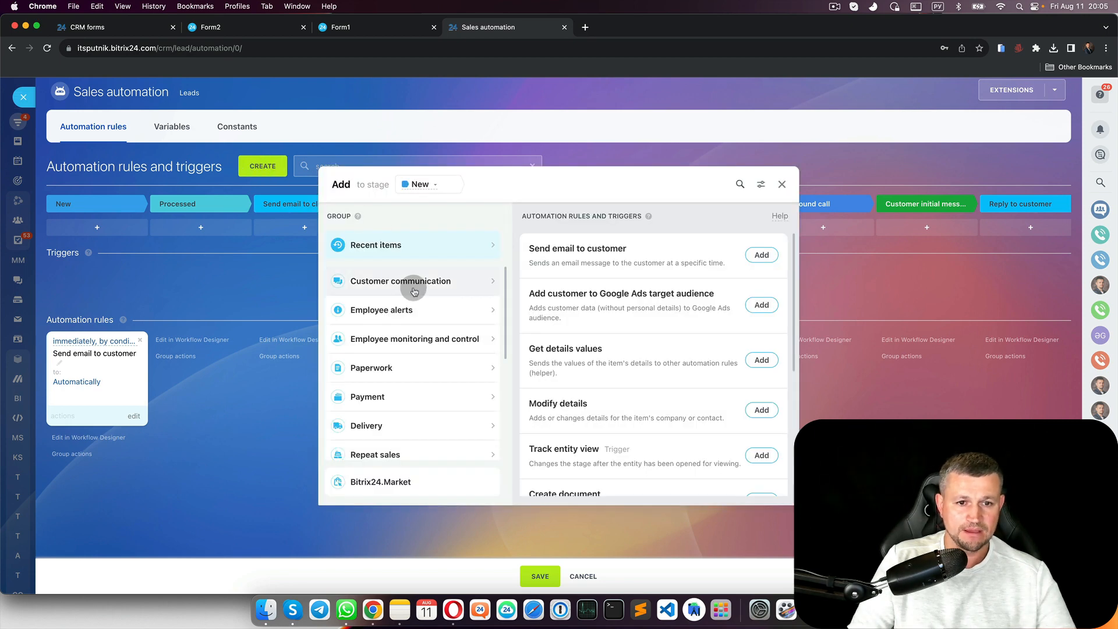
left_click(414, 291)
left_click(759, 287)
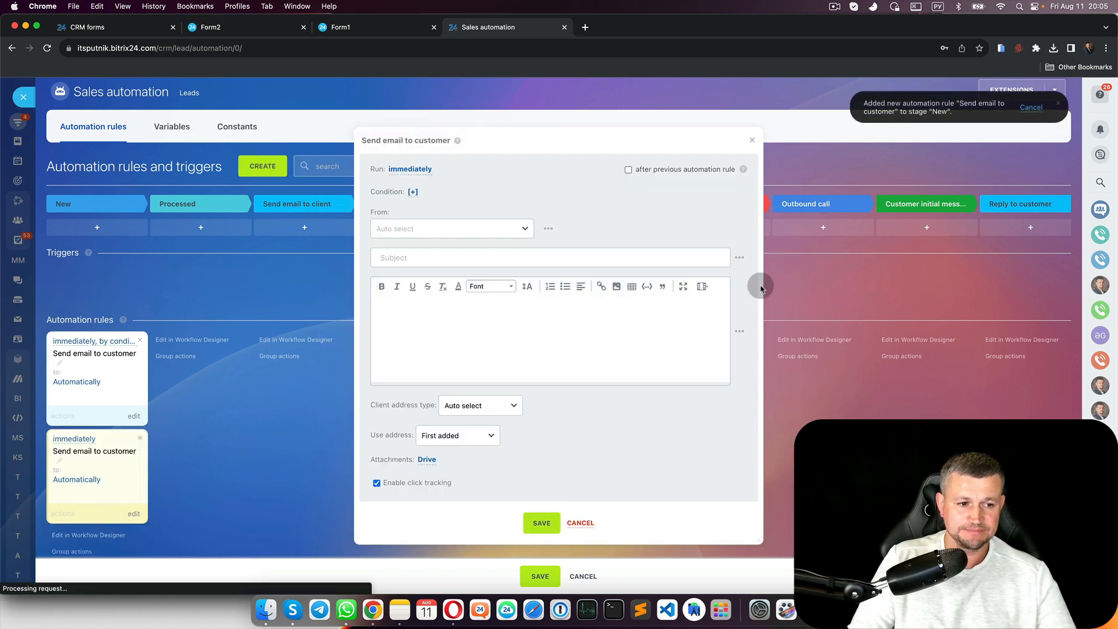
Set the new email rule's condition to Forms Name equal to Form2 and confirm it
left_click(413, 191)
left_click(447, 226)
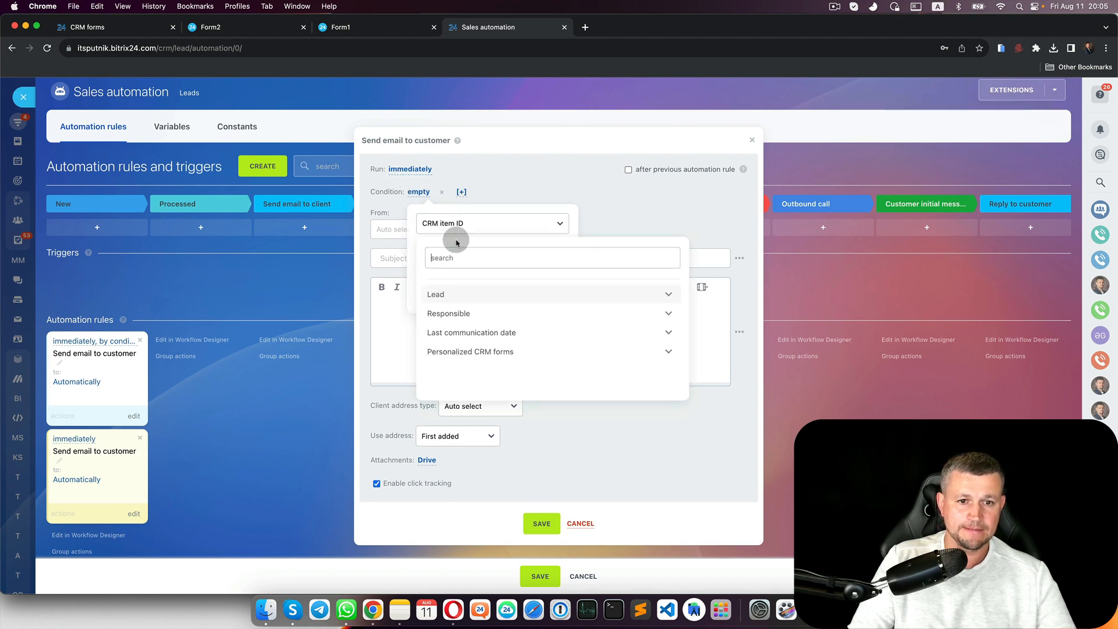
left_click(462, 296)
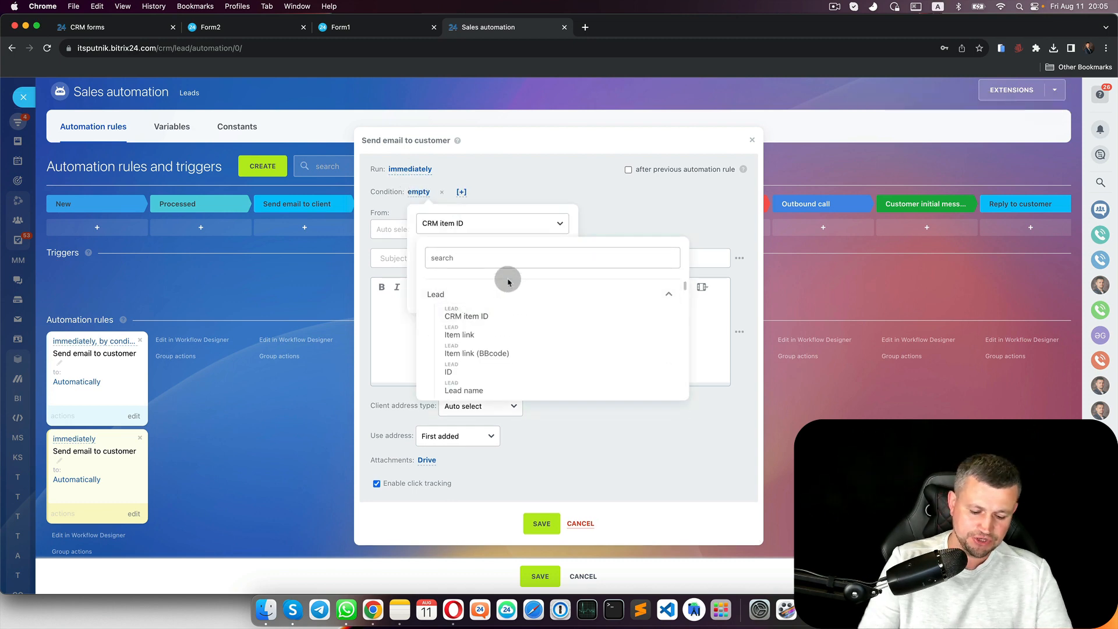
type("Fro")
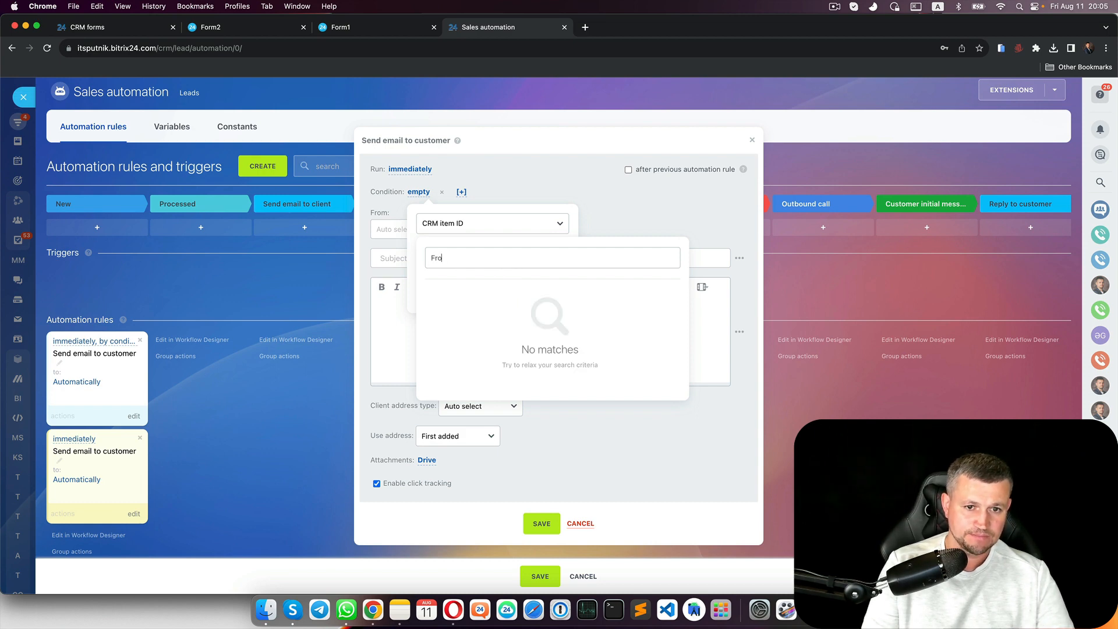
type("mrm")
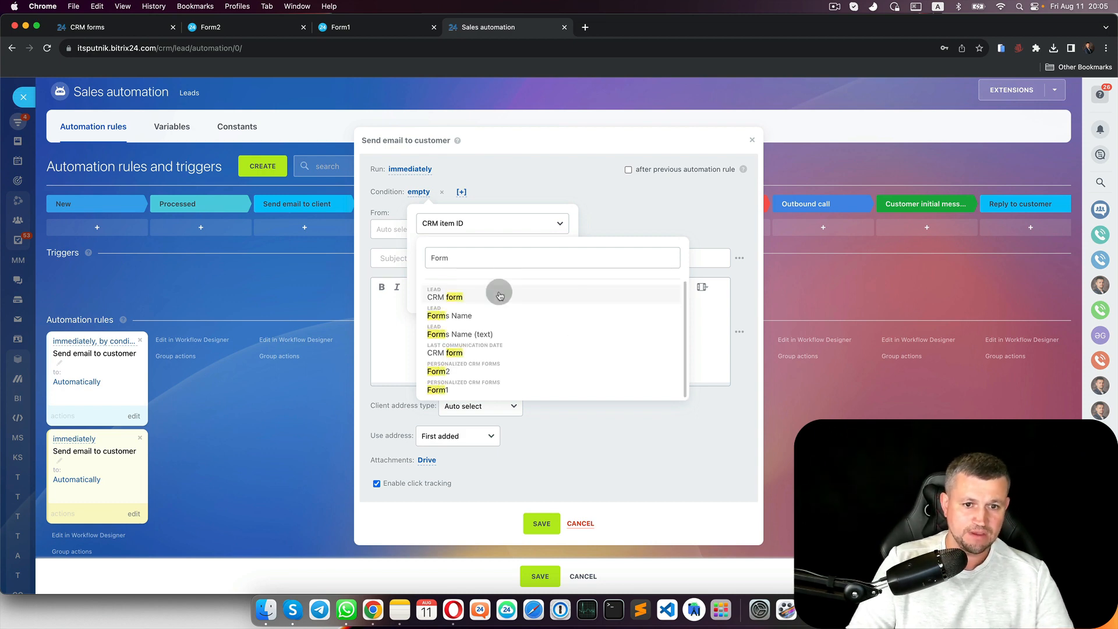
left_click(464, 315)
left_click(505, 256)
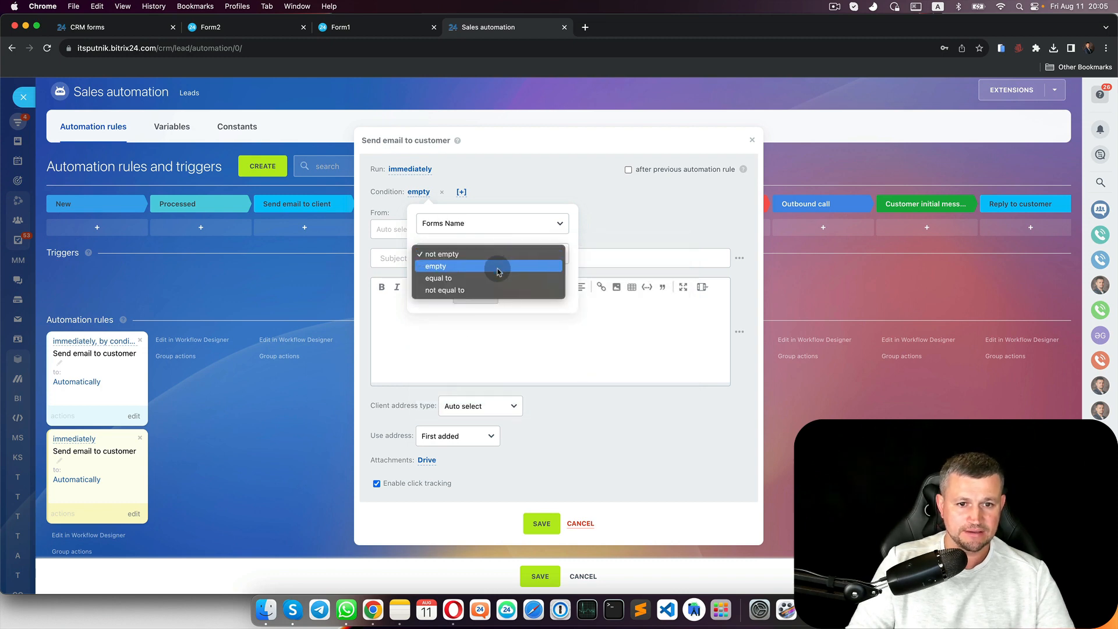
left_click(498, 278)
left_click(481, 284)
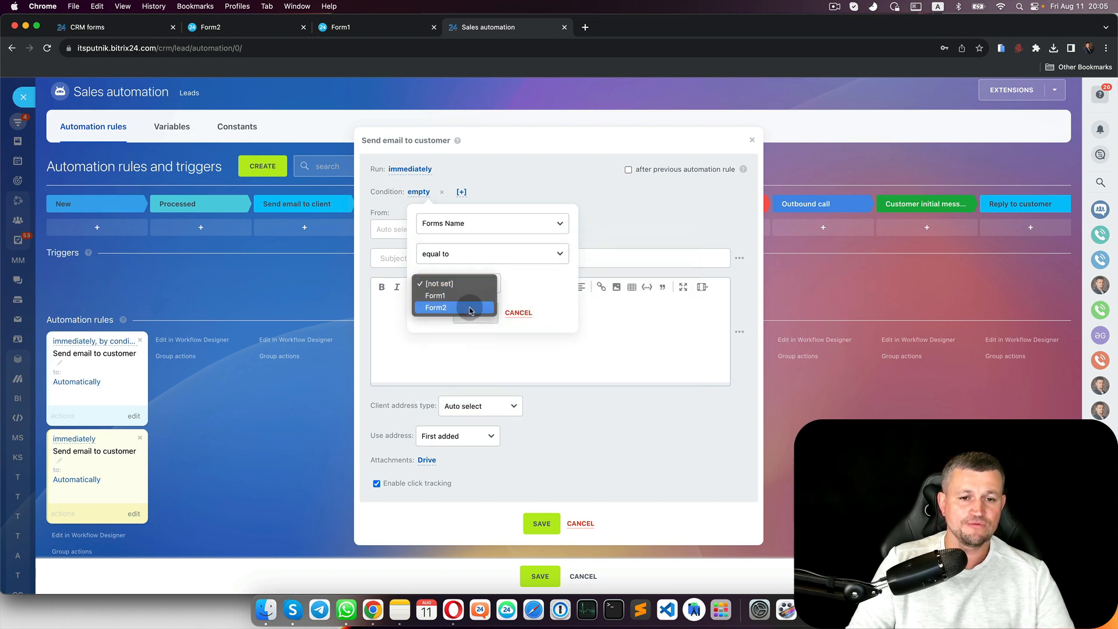
left_click(466, 307)
left_click(472, 315)
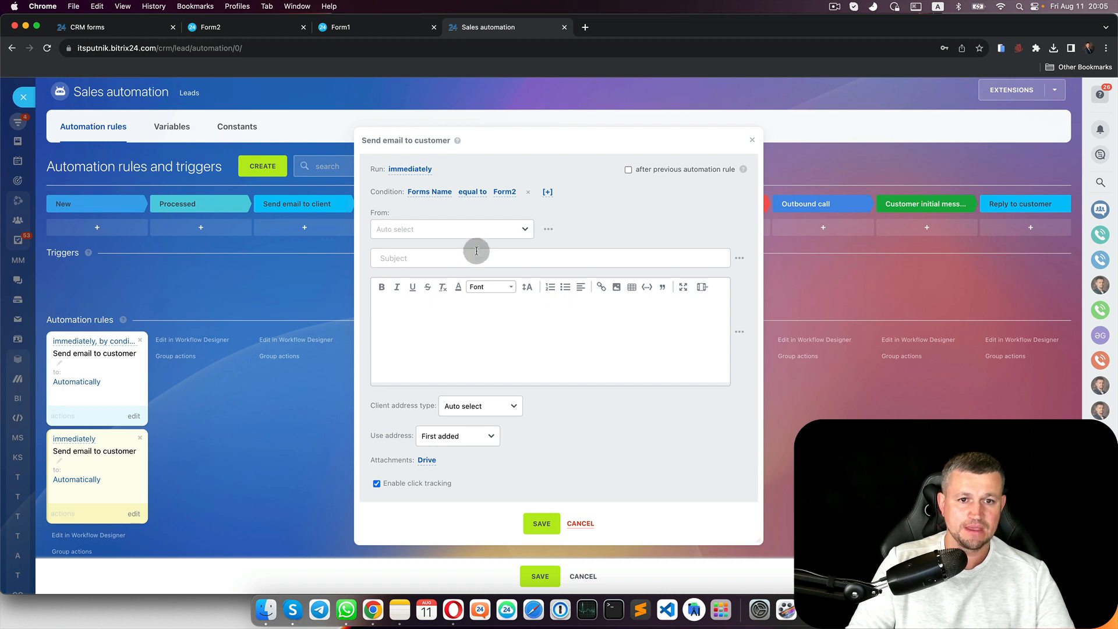
Choose the company mailbox as sender, enter the subject "Subject for Form2" and write the body "body for subject 2"
left_click(489, 228)
left_click(488, 275)
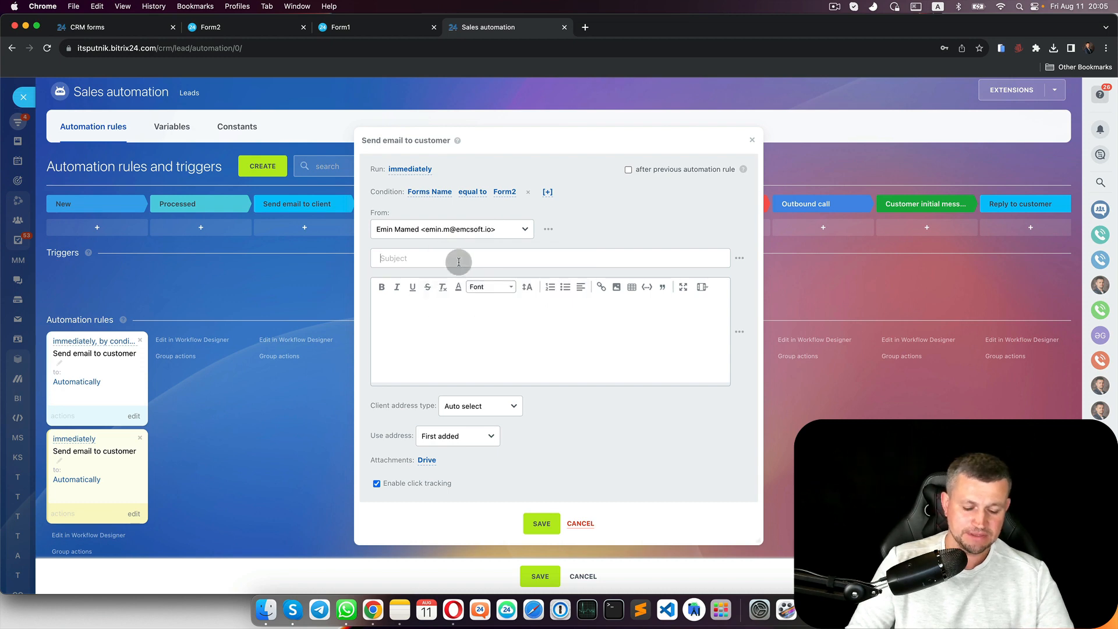
type("Subject for Form2")
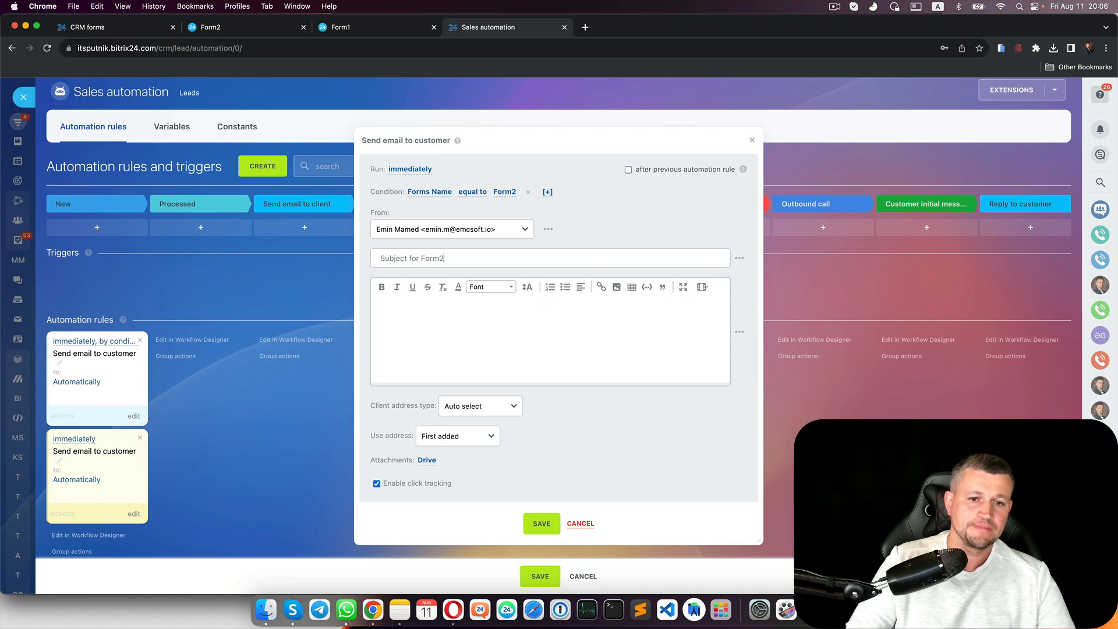
left_click(437, 331)
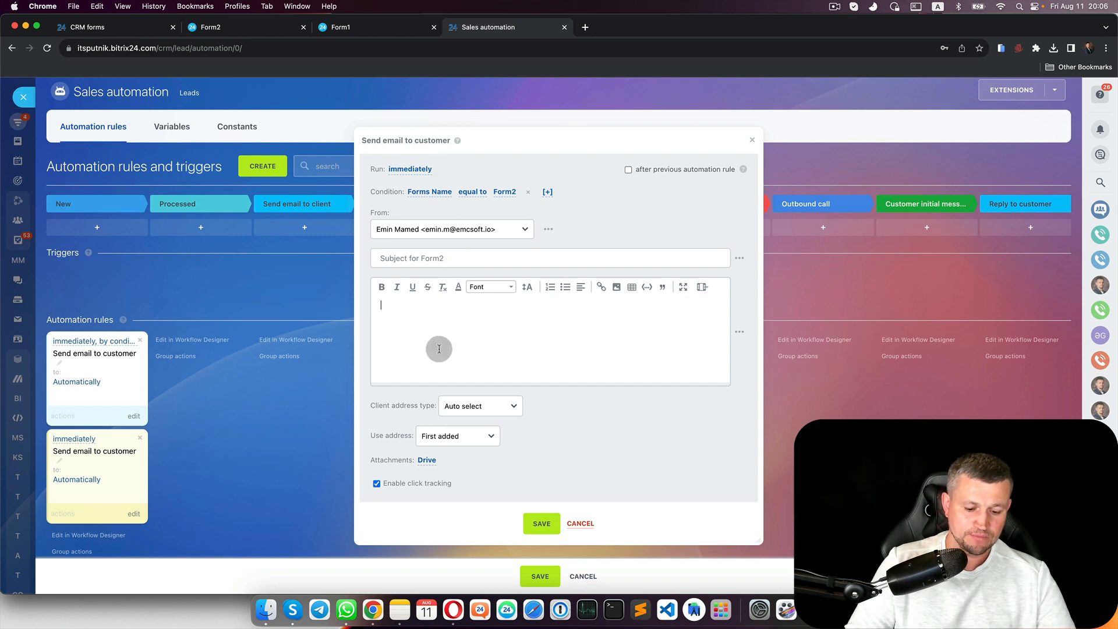
type("body for subject 2")
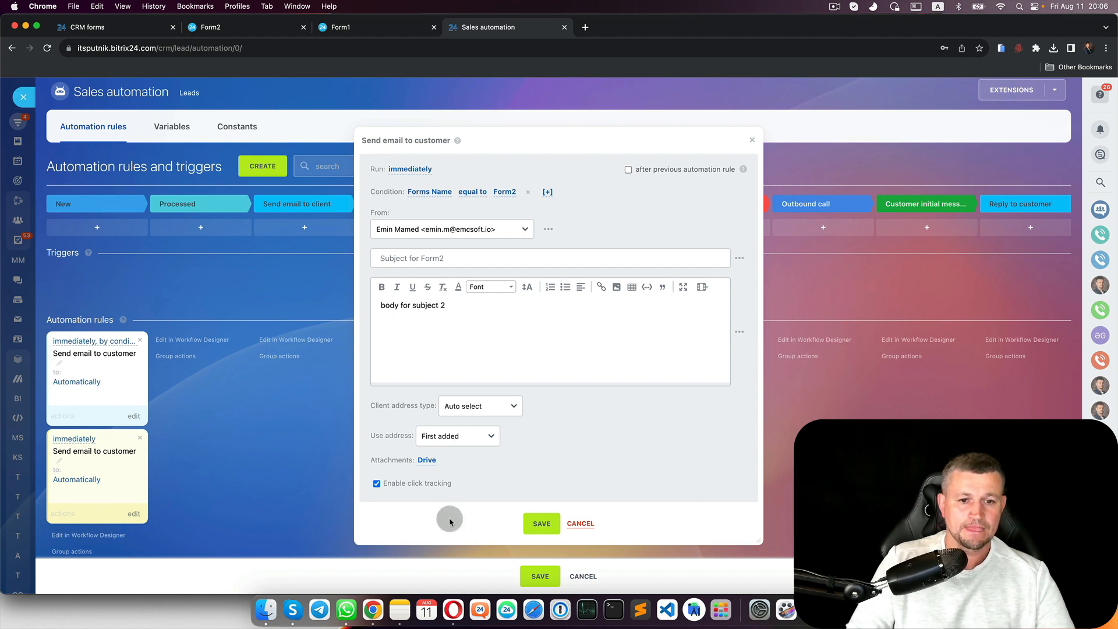
Attach the file Proposal for Form2.pdf from the Desktop to the email rule
left_click(426, 460)
left_click(664, 499)
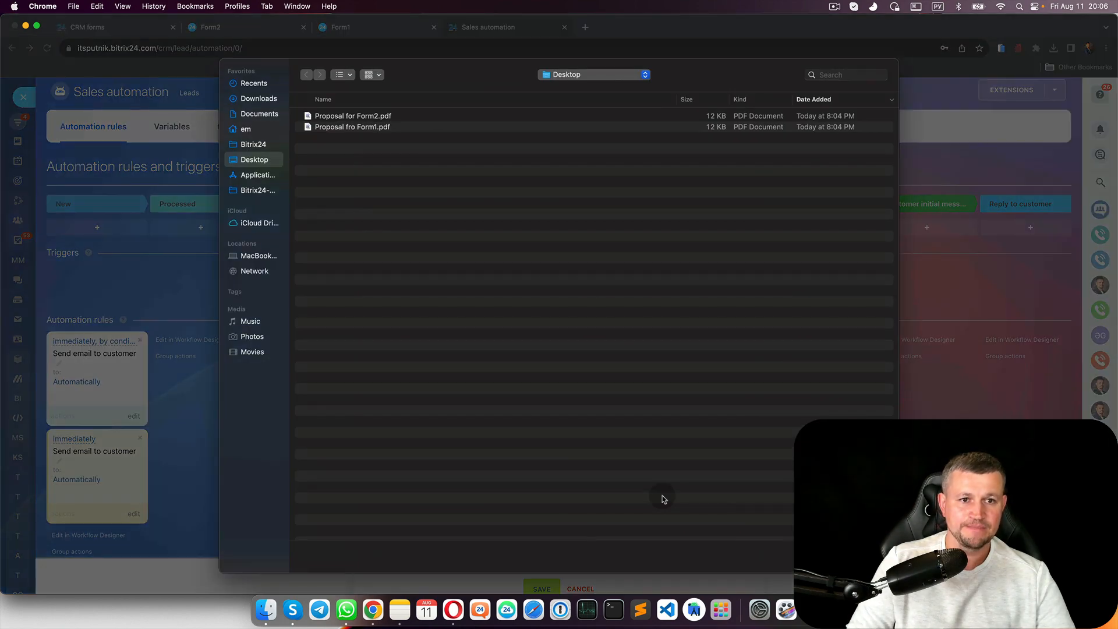
double_click(374, 117)
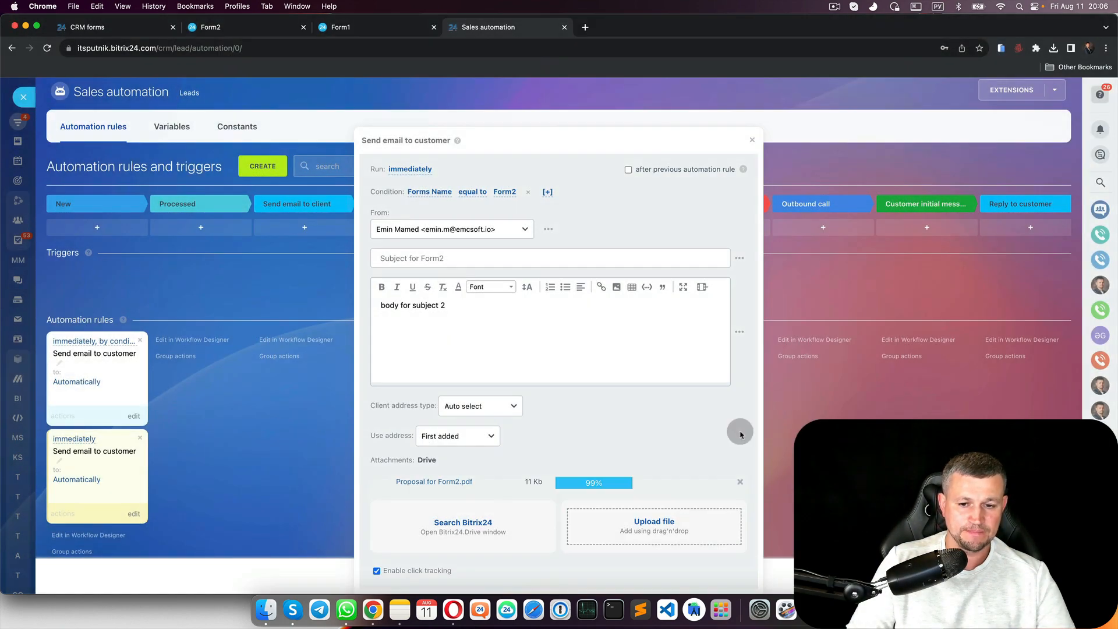
scroll(667, 316, "down", 2)
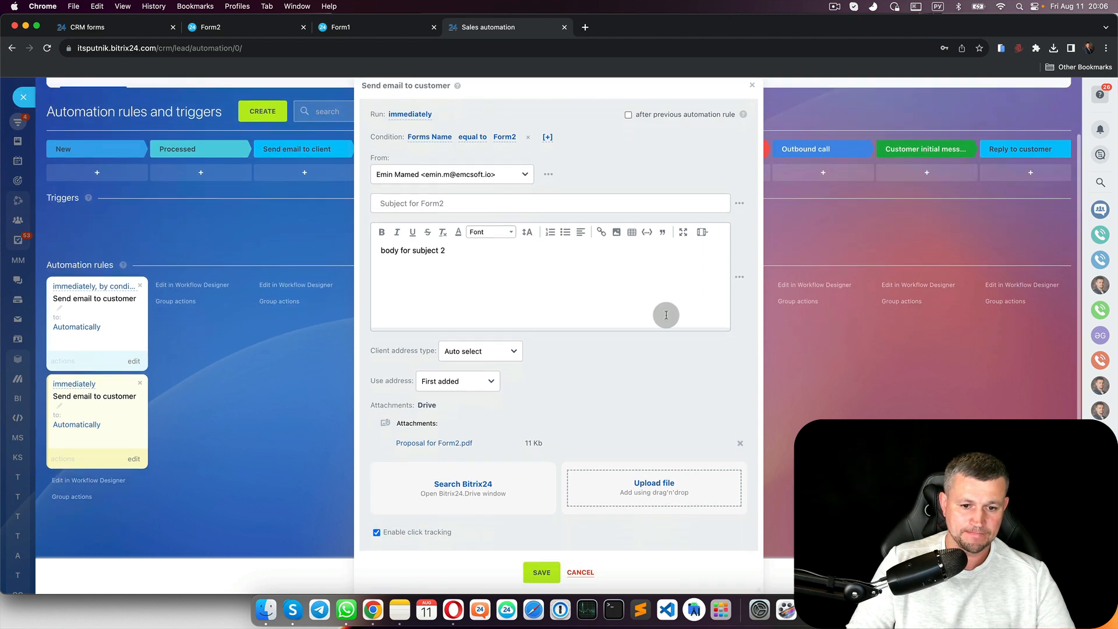
Save the Form2 email rule and the lead automation, and close the Sales automation page
left_click(540, 574)
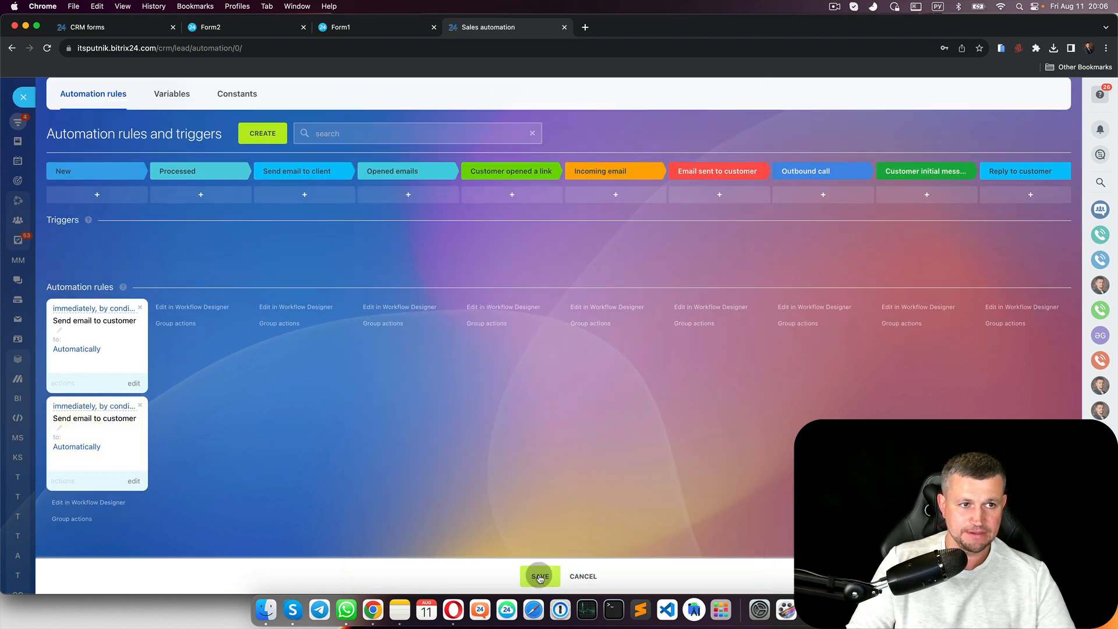
left_click(540, 576)
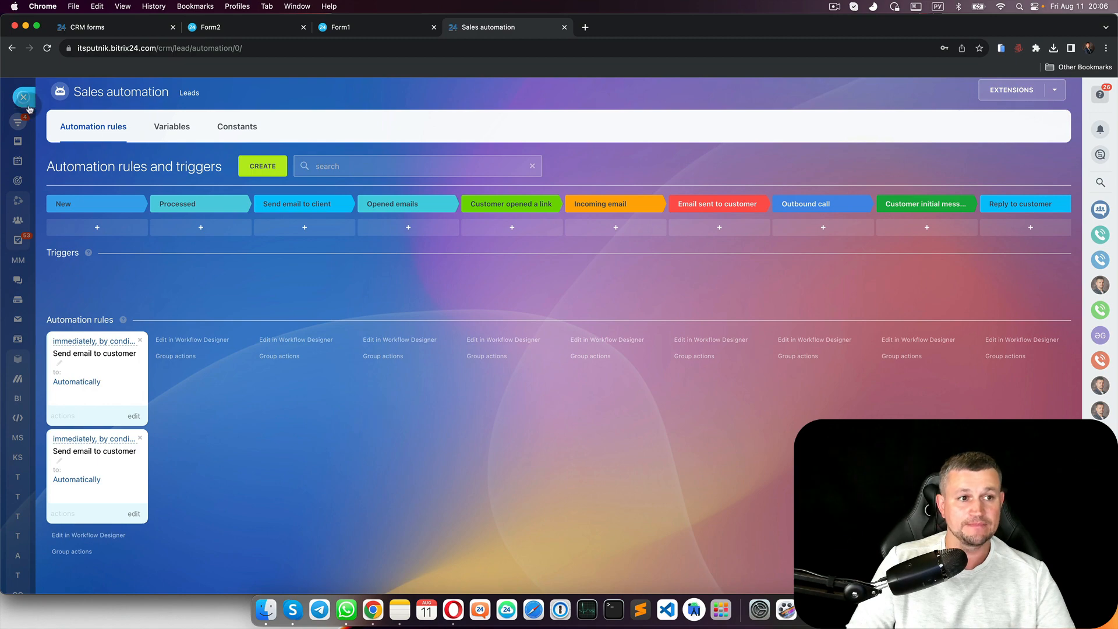
left_click(27, 105)
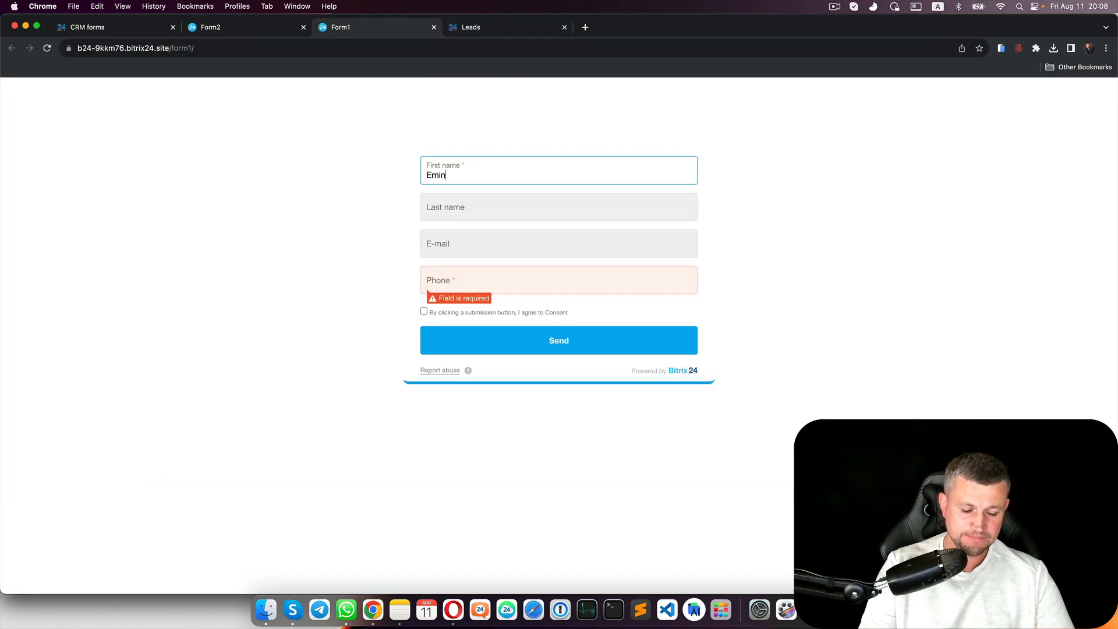
Fill in the public Form1 page with the customer's first name, last name, e-mail and phone number
type("Emin1")
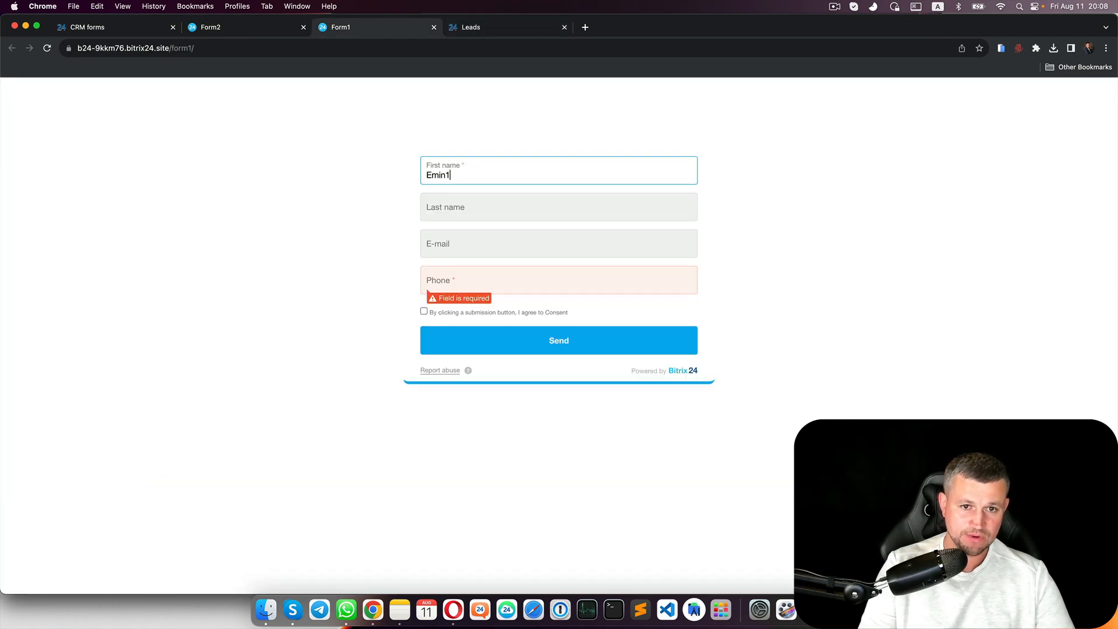
type("11")
key("Tab")
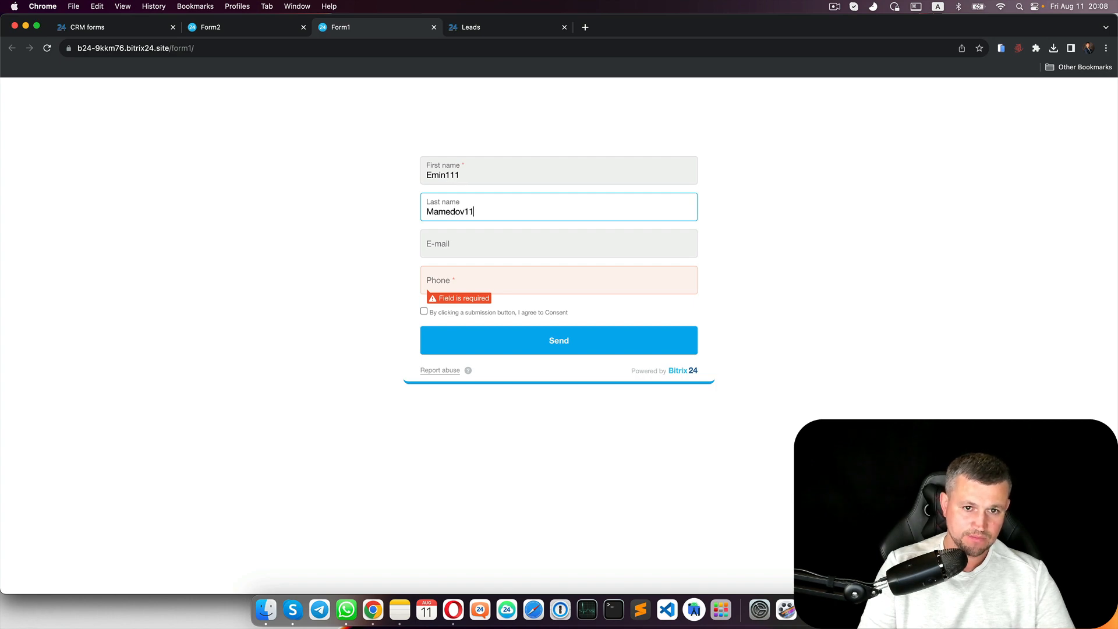
key("Tab")
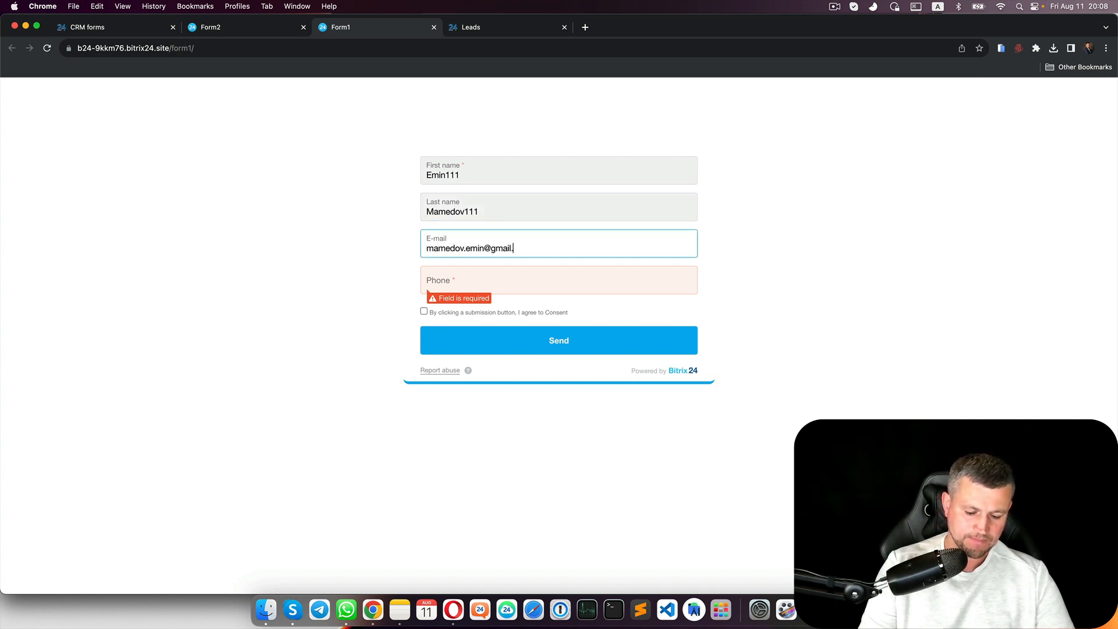
left_click(464, 284)
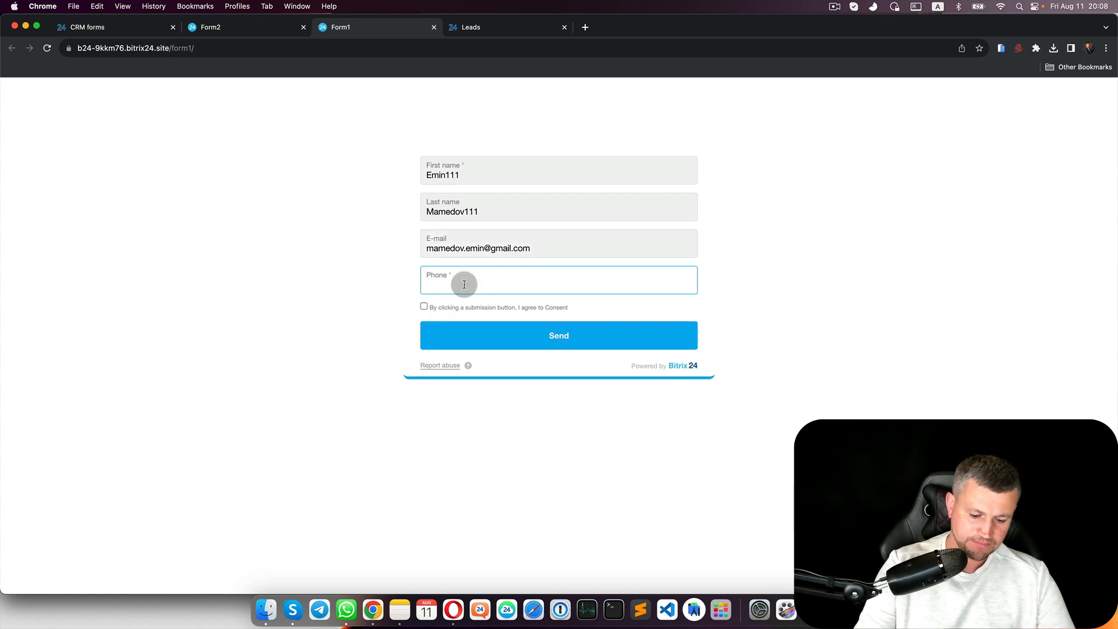
type("+1 (233) 222-2222")
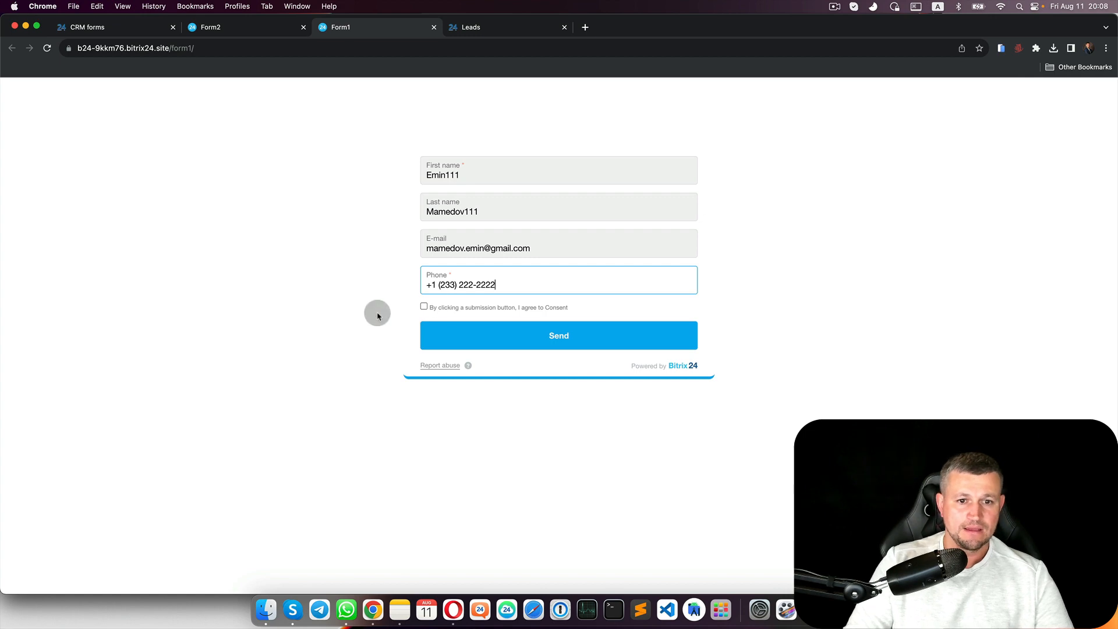
Accept the personal data processing consent on Form1 and submit the form
left_click(424, 306)
left_click(521, 549)
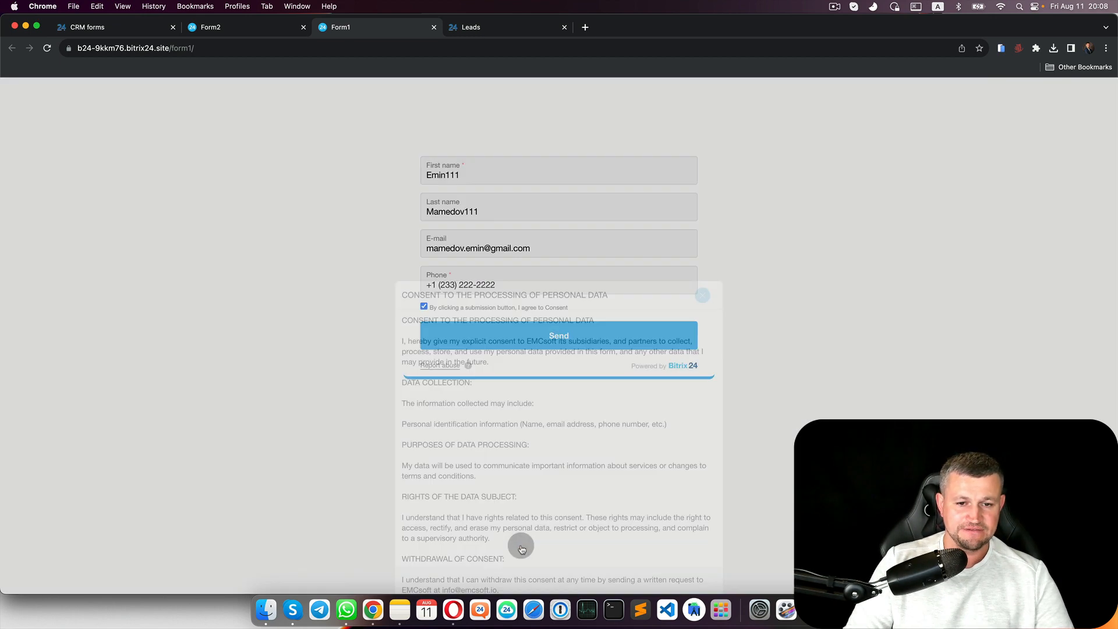
left_click(535, 343)
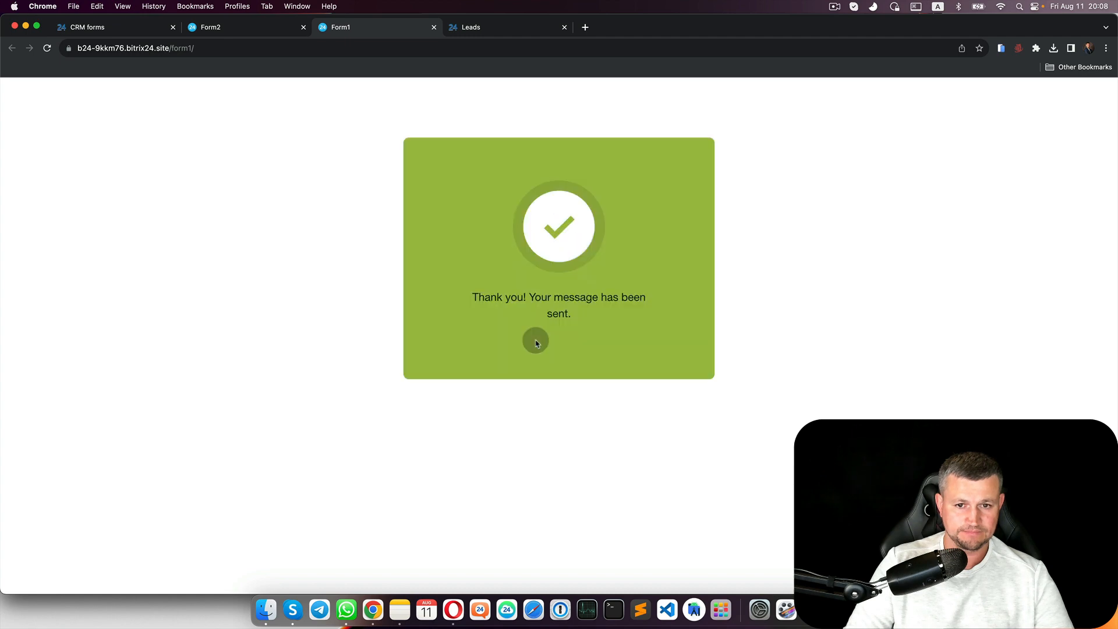
Go to the Leads kanban, dismiss the notification and open the new Form1 lead in the New stage
left_click(126, 29)
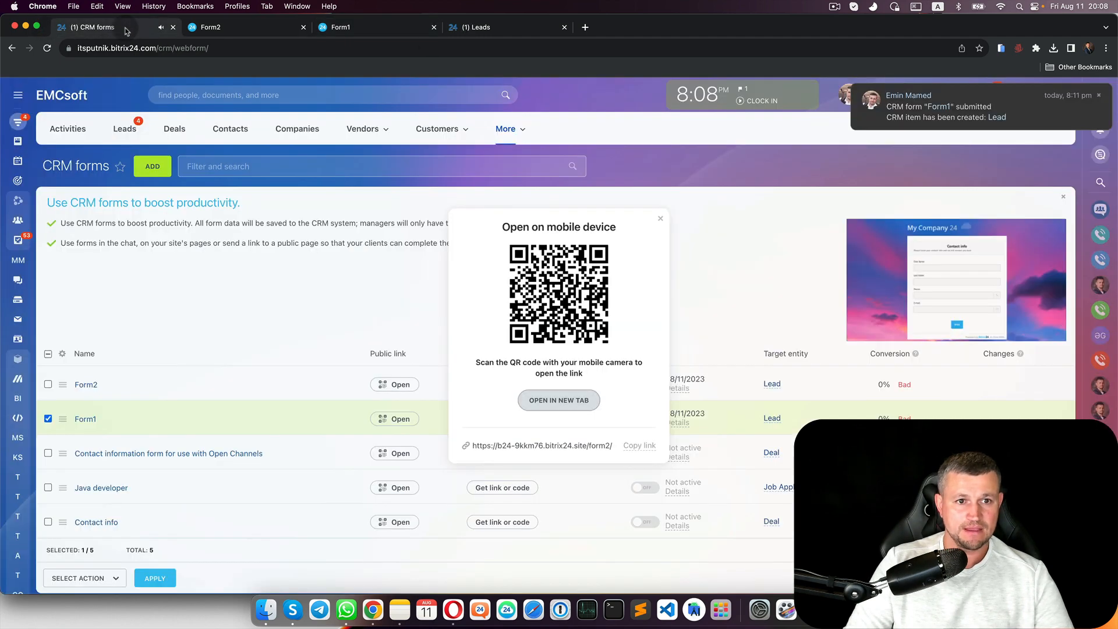
left_click(476, 26)
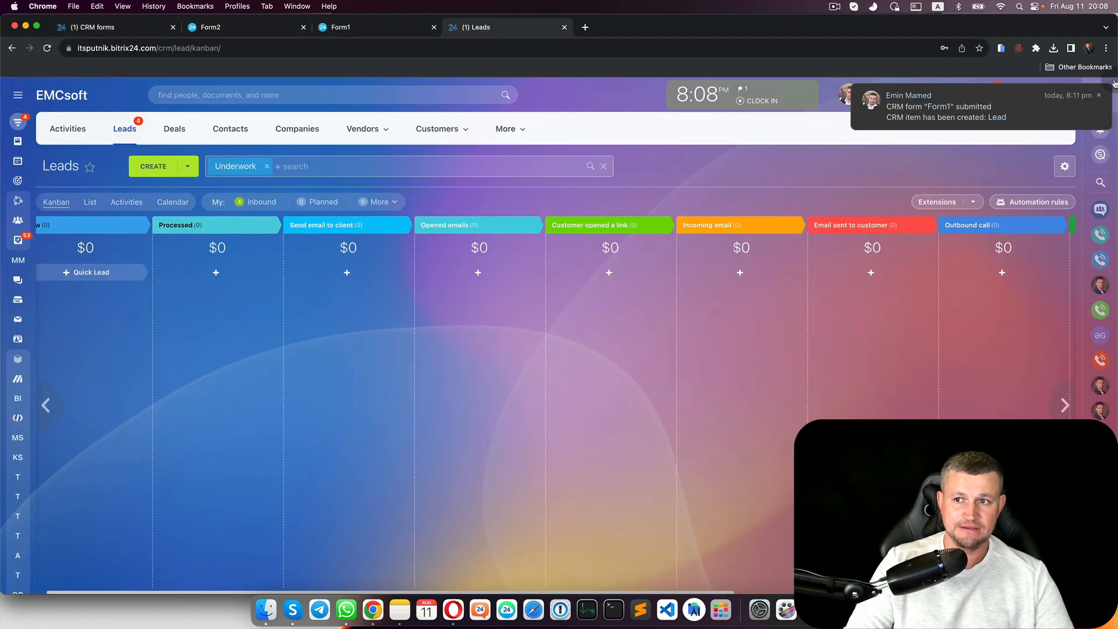
left_click(1101, 97)
scroll(385, 303, "left", 2)
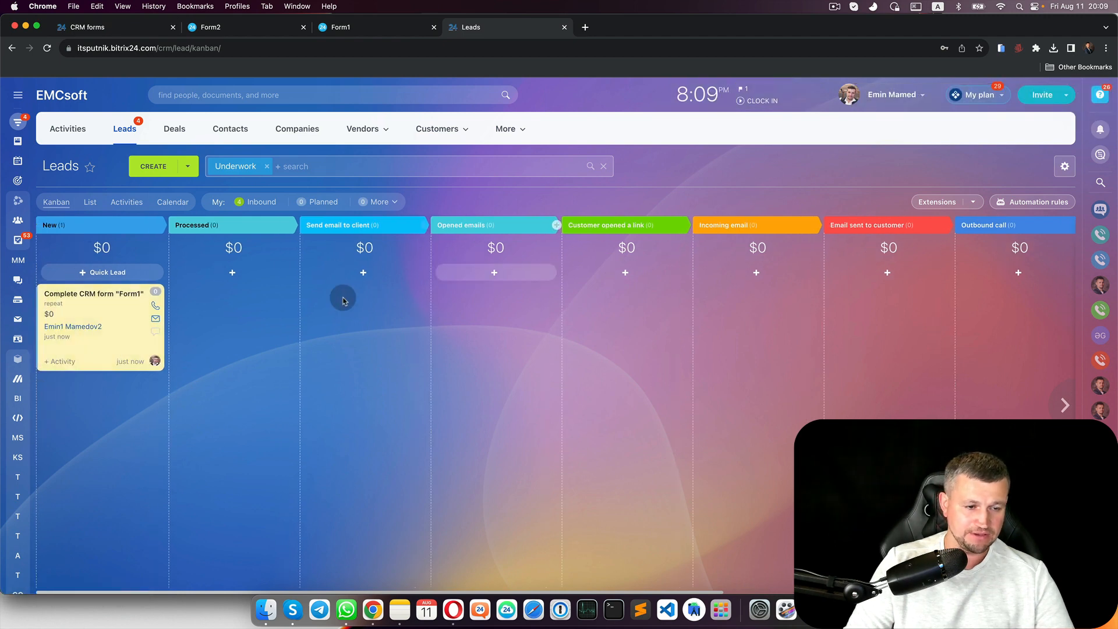
left_click(116, 296)
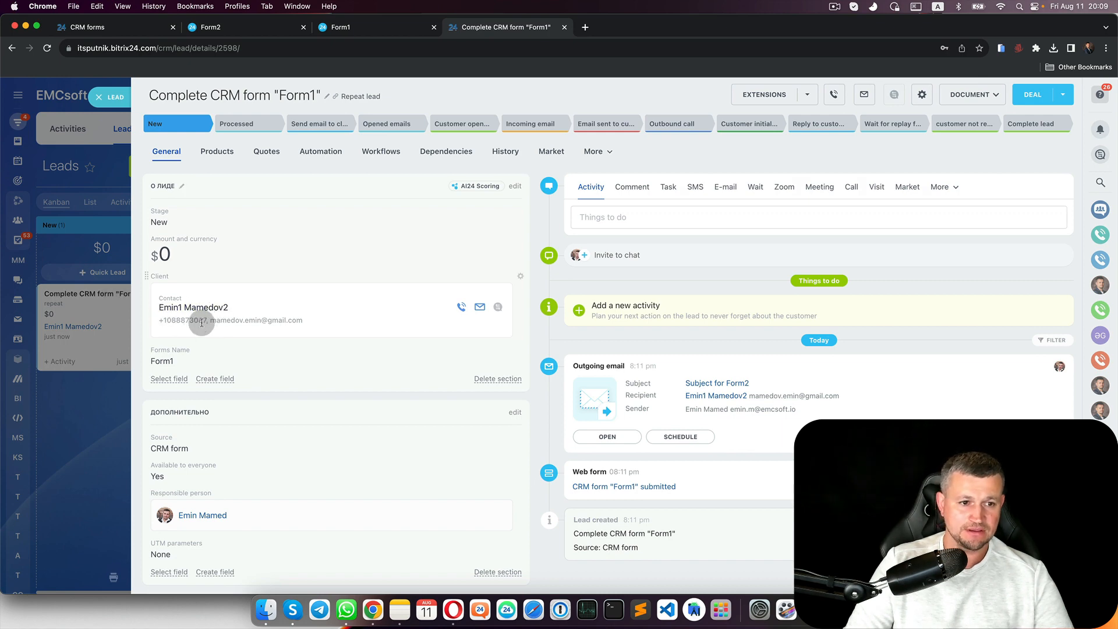
Open the outgoing email in the lead's timeline, check its subject, body and attached file, and close it
scroll(652, 372, "down", 1)
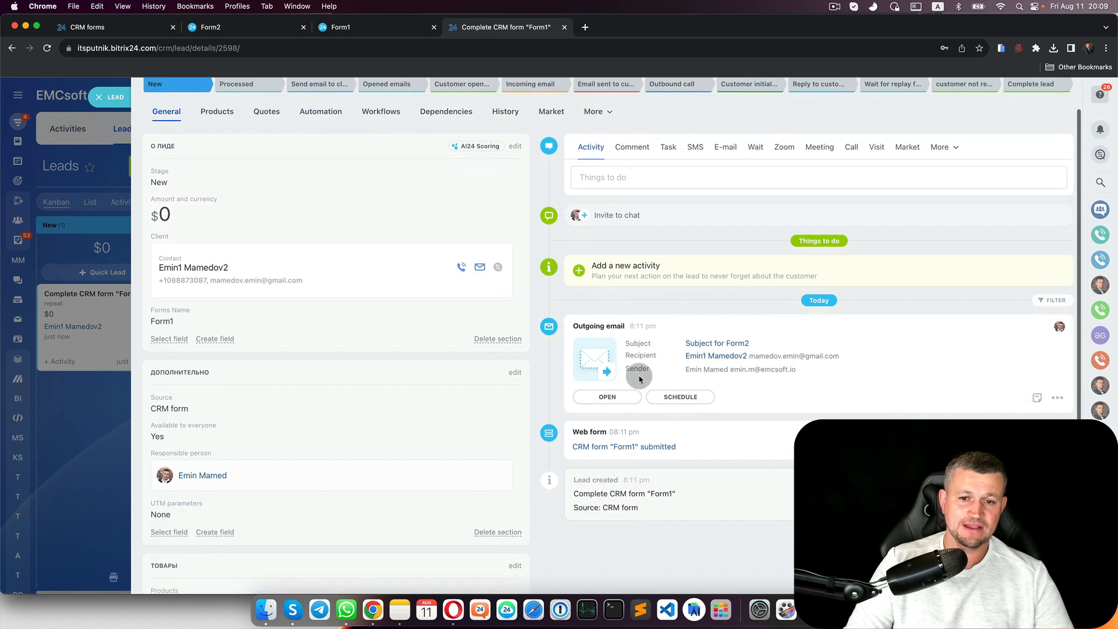
left_click(621, 402)
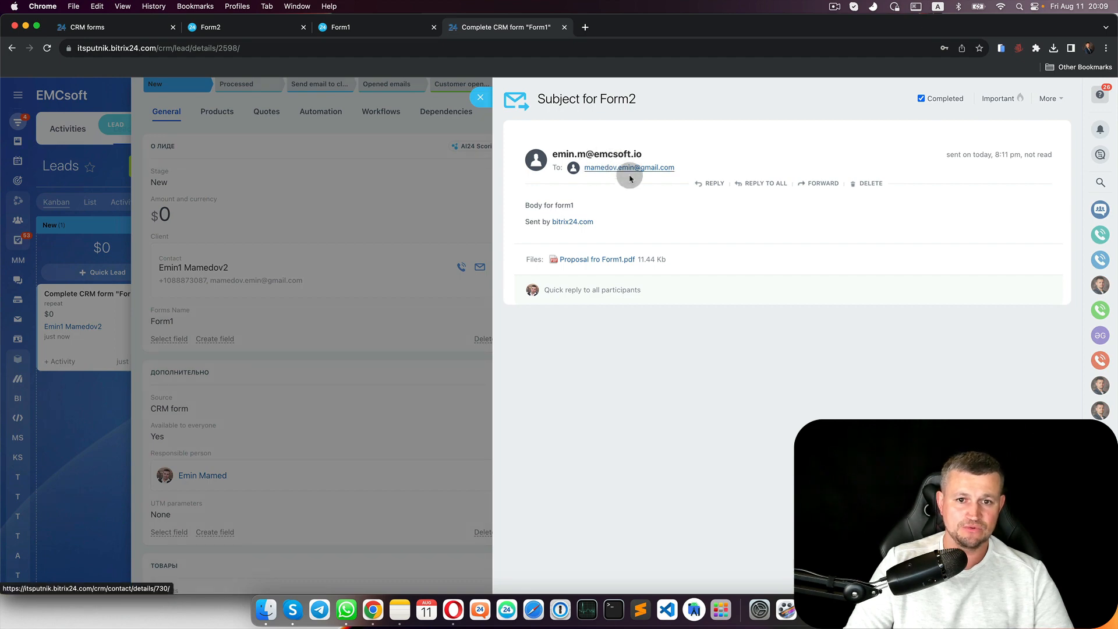
scroll(602, 267, "up", 5)
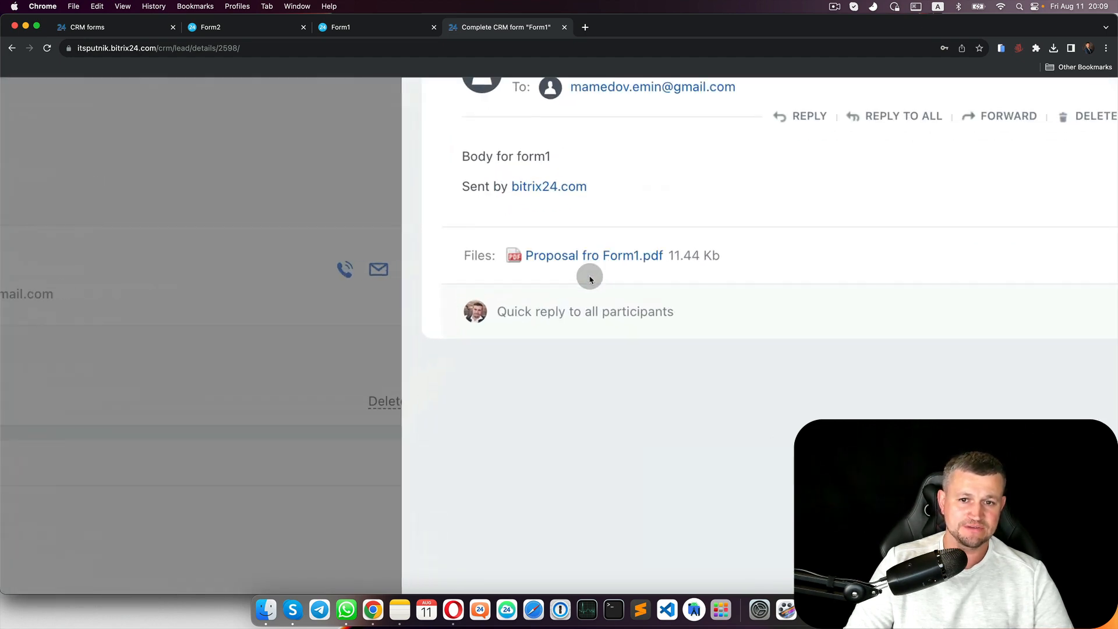
scroll(653, 264, "down", 5)
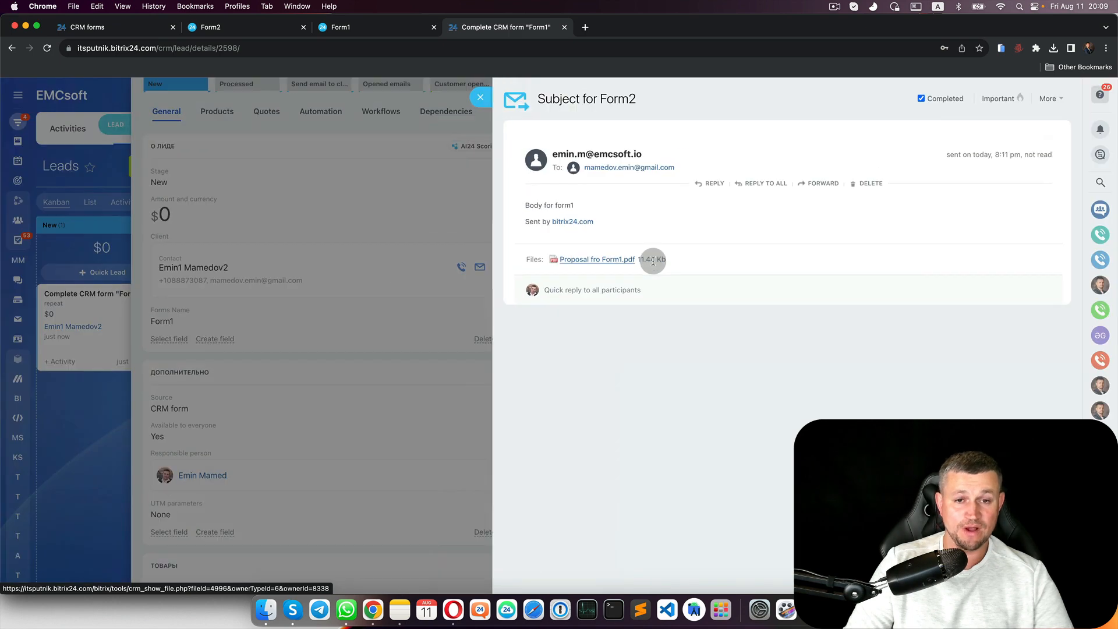
left_click(307, 112)
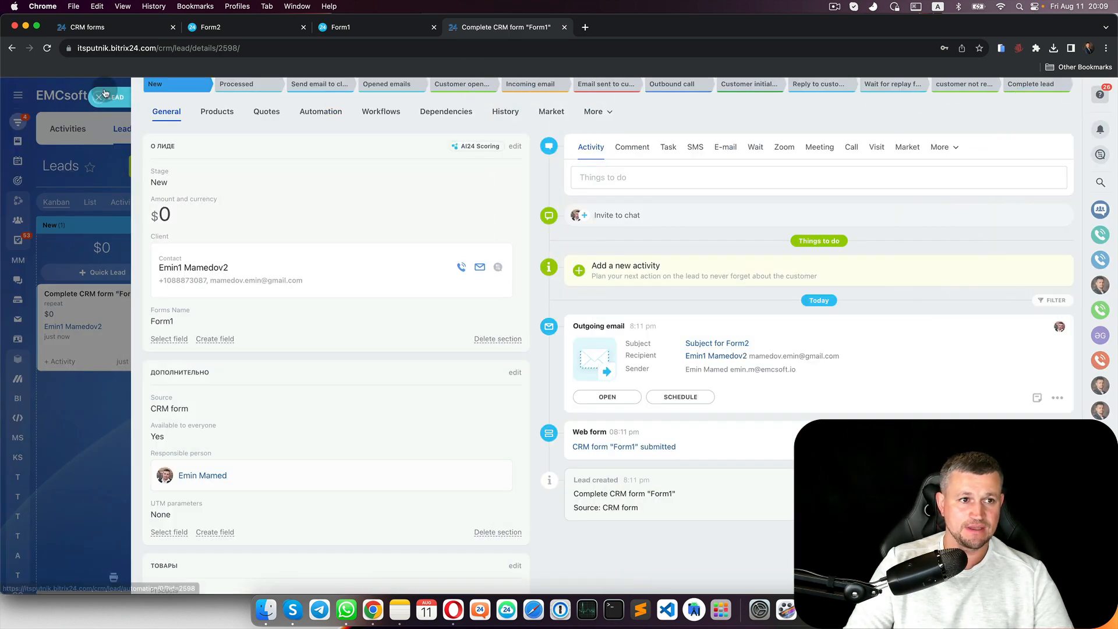
Close the Form1 lead's card and delete the lead from the New stage of the kanban
left_click(122, 310)
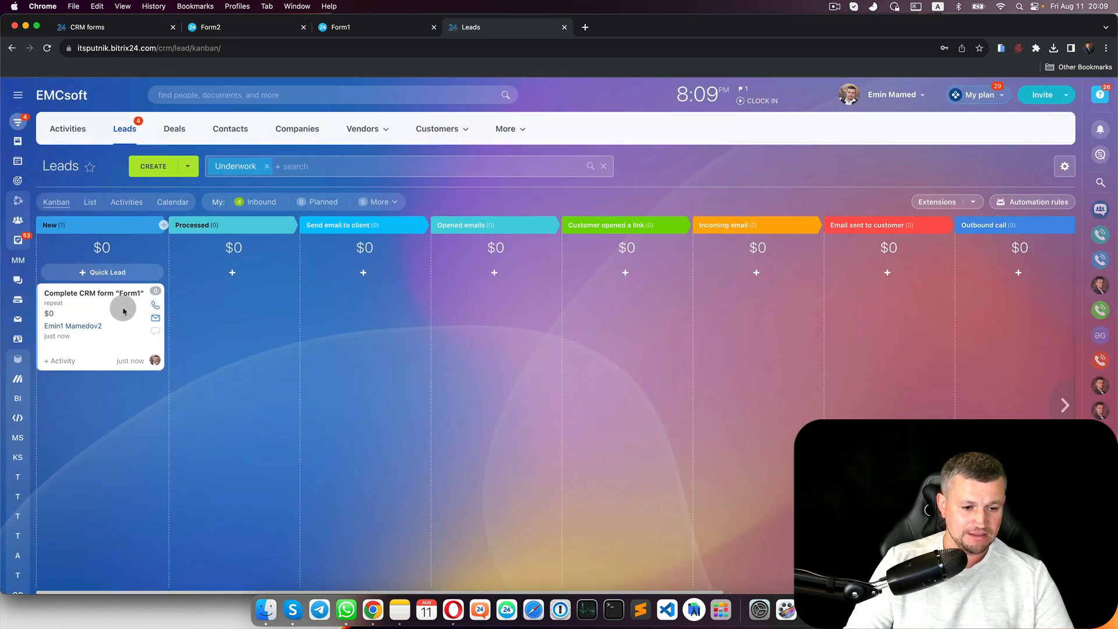
left_click_drag(123, 310, 120, 572)
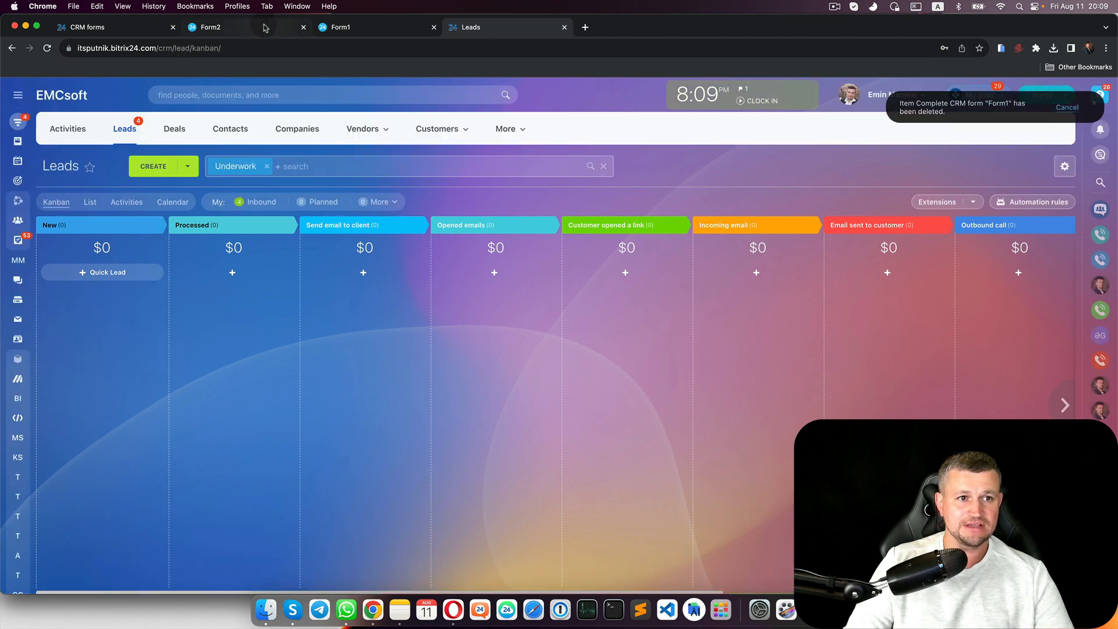
Fill in the public Form2 page with the customer's first name, last name, e-mail and phone number
left_click(267, 27)
left_click(492, 172)
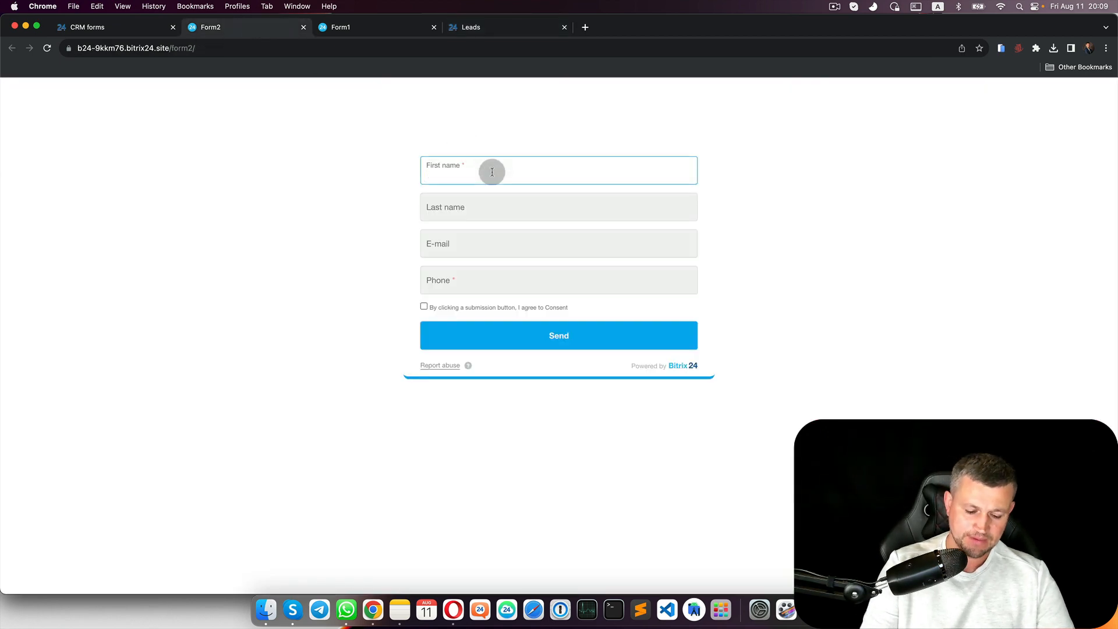
type("Emin222")
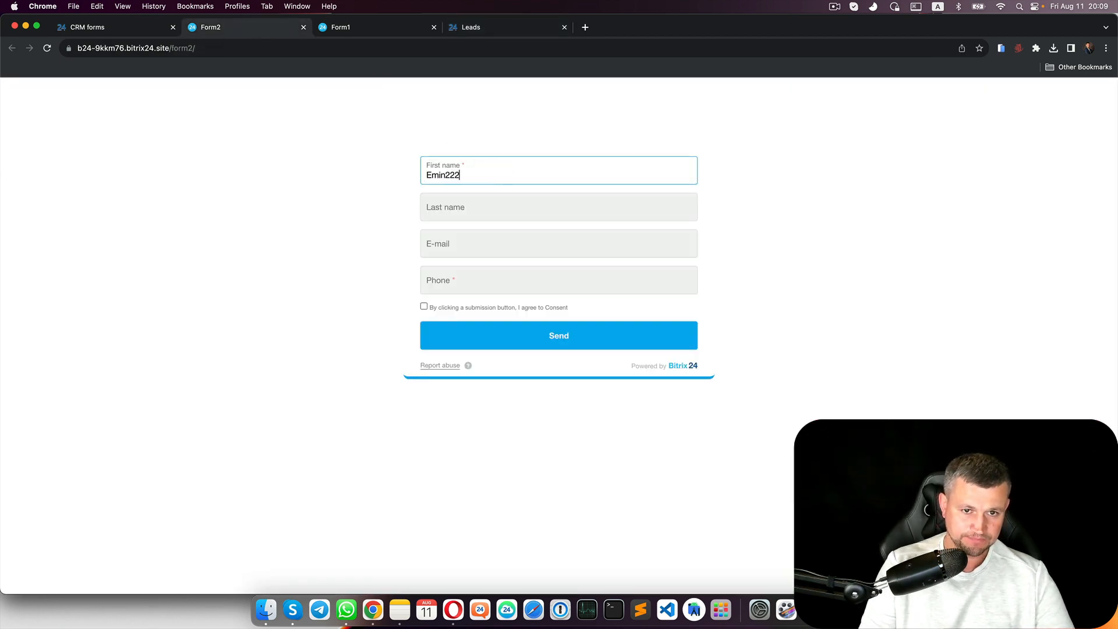
key("Tab")
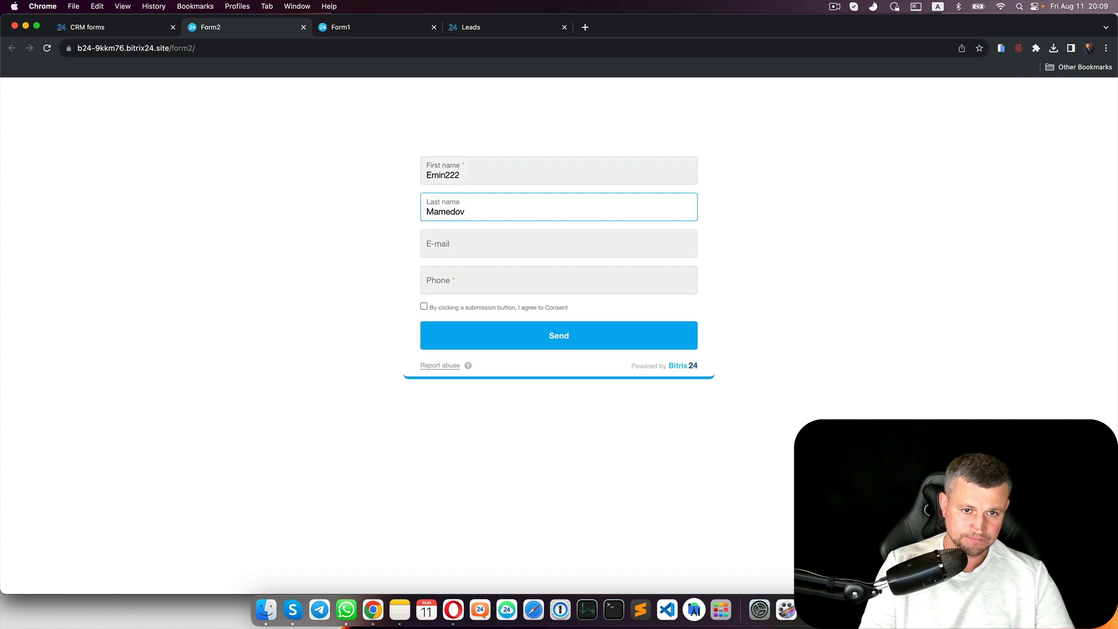
key("Tab")
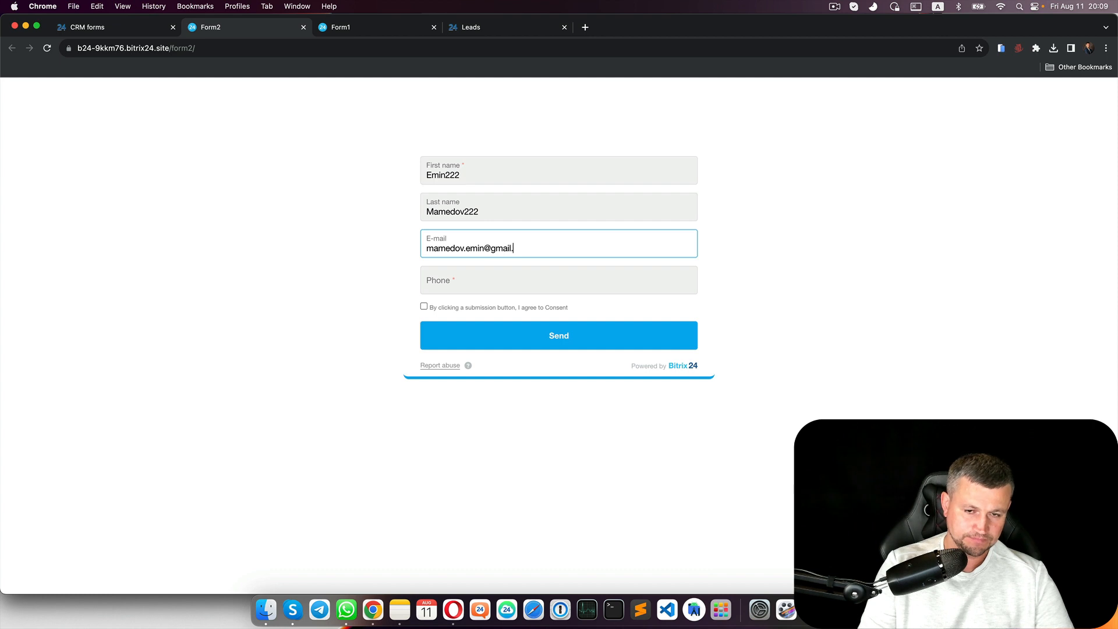
key("Tab")
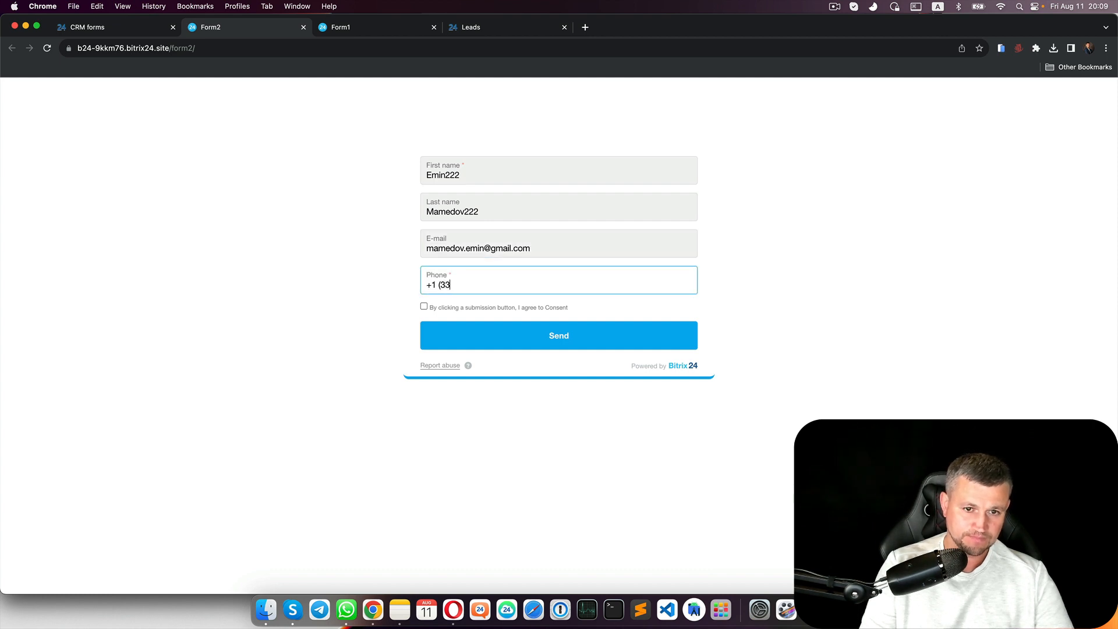
Accept the personal data processing consent on Form2 and submit the form
left_click(424, 307)
left_click(479, 548)
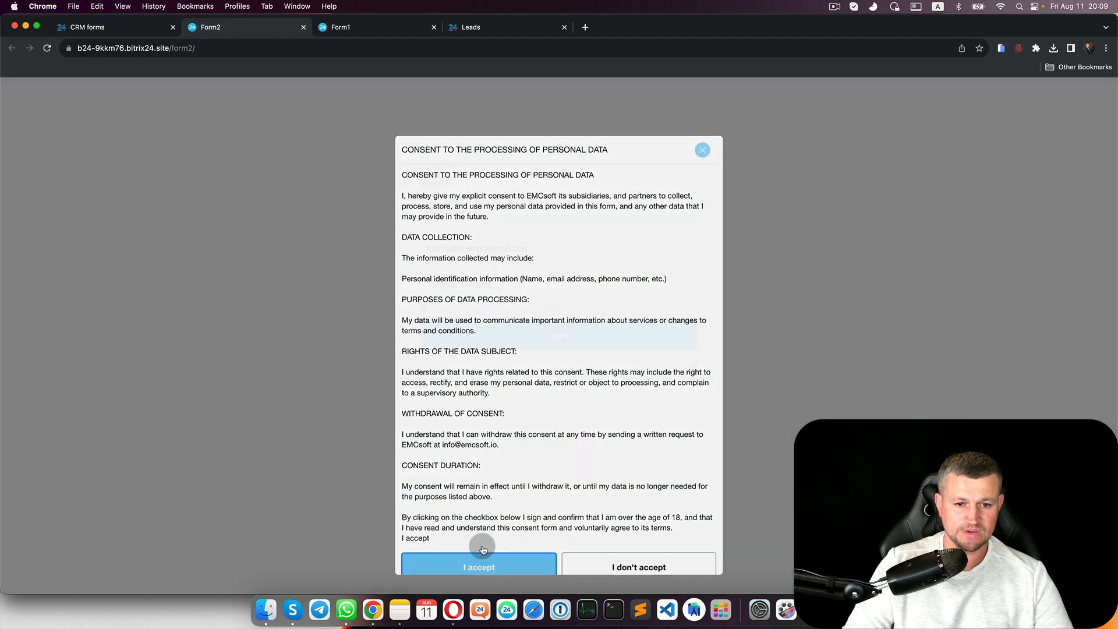
left_click(583, 338)
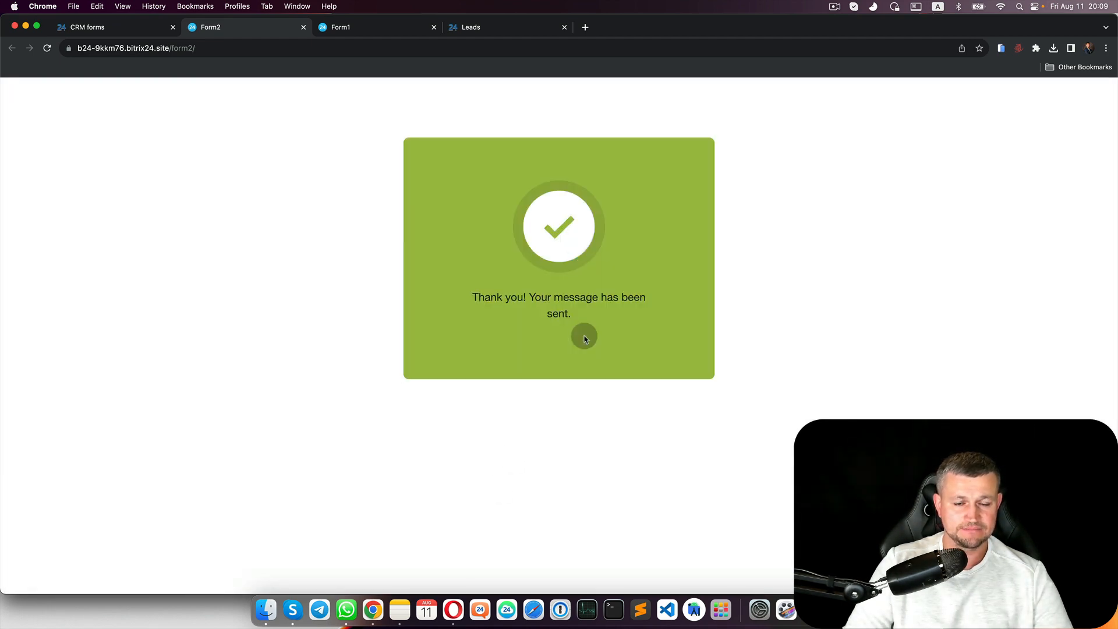
Return to the Leads kanban, reload it and open the new Form2 lead in the New stage
left_click(501, 31)
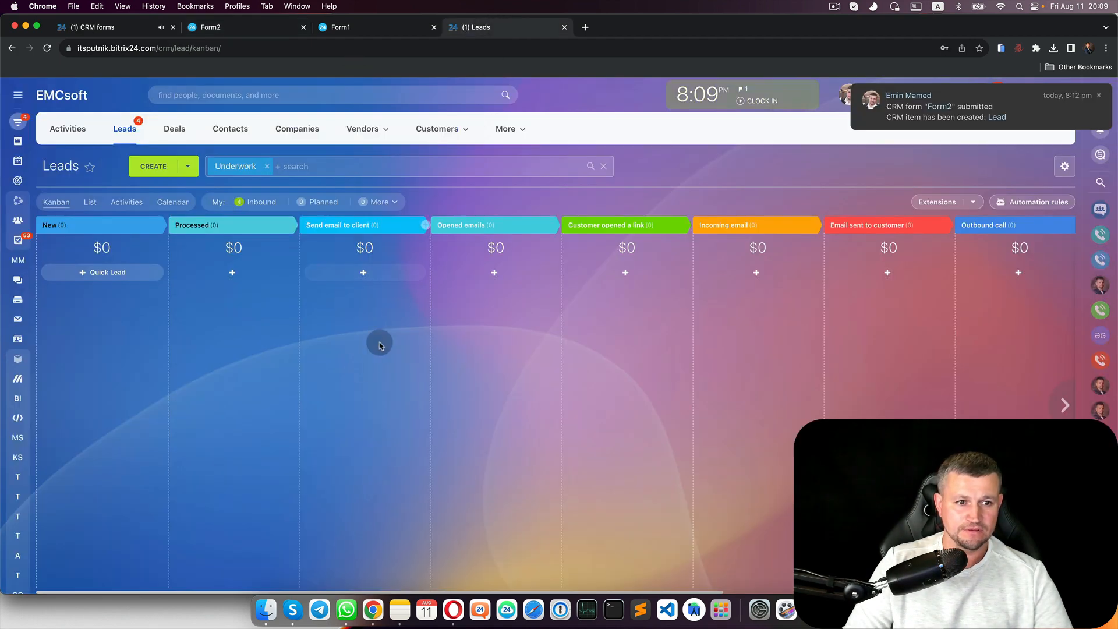
key("super+r")
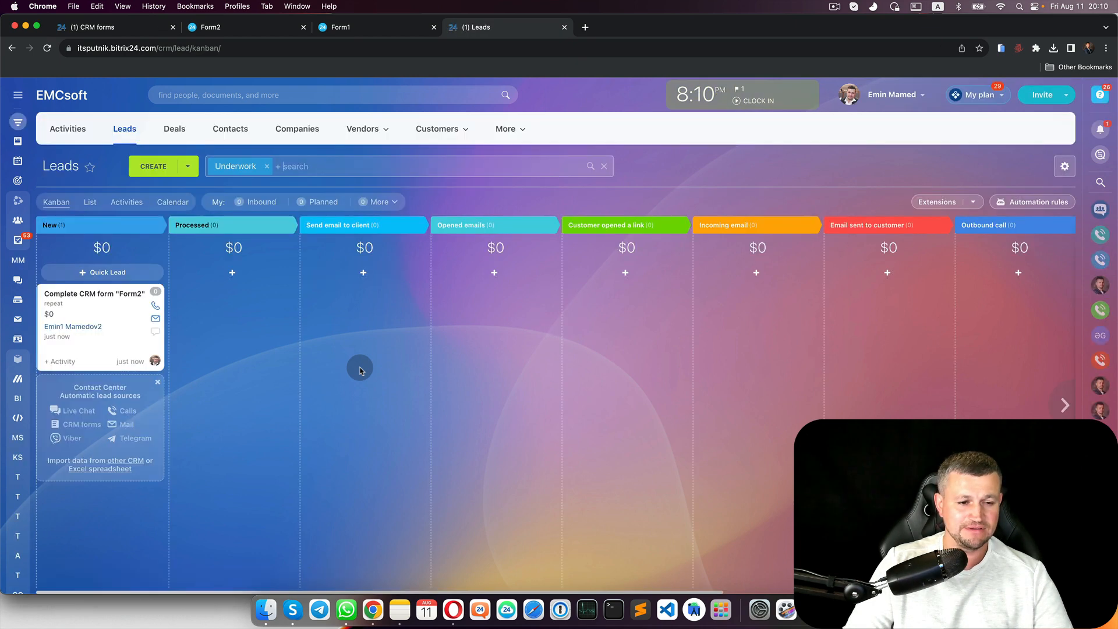
left_click(117, 293)
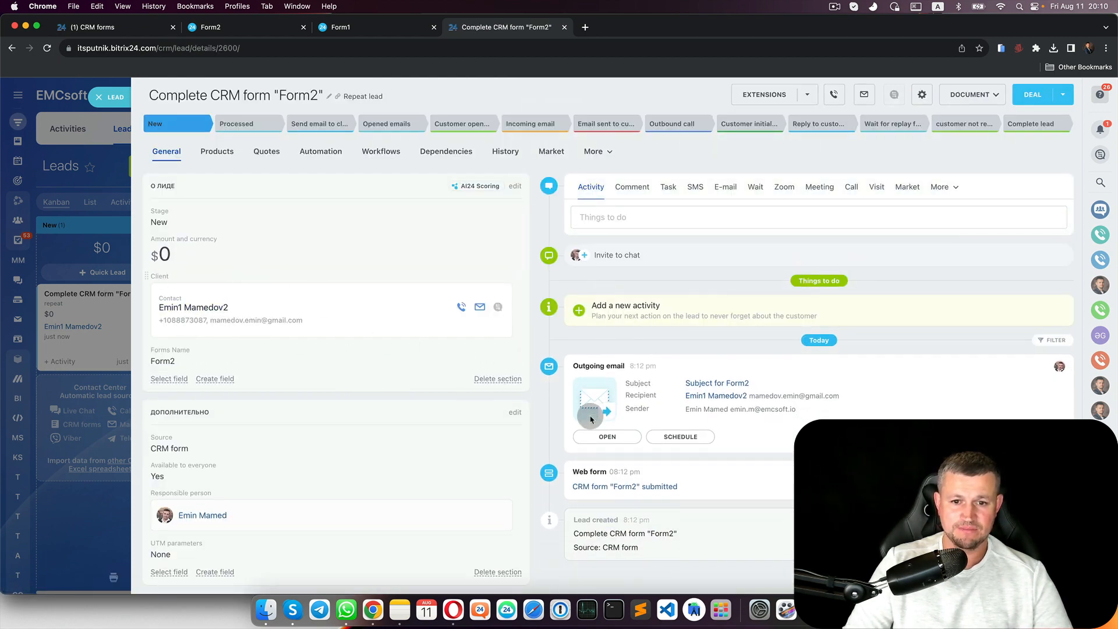
Open the outgoing email in the Form2 lead's timeline, check its body and attached PDF, and close the email
left_click(616, 439)
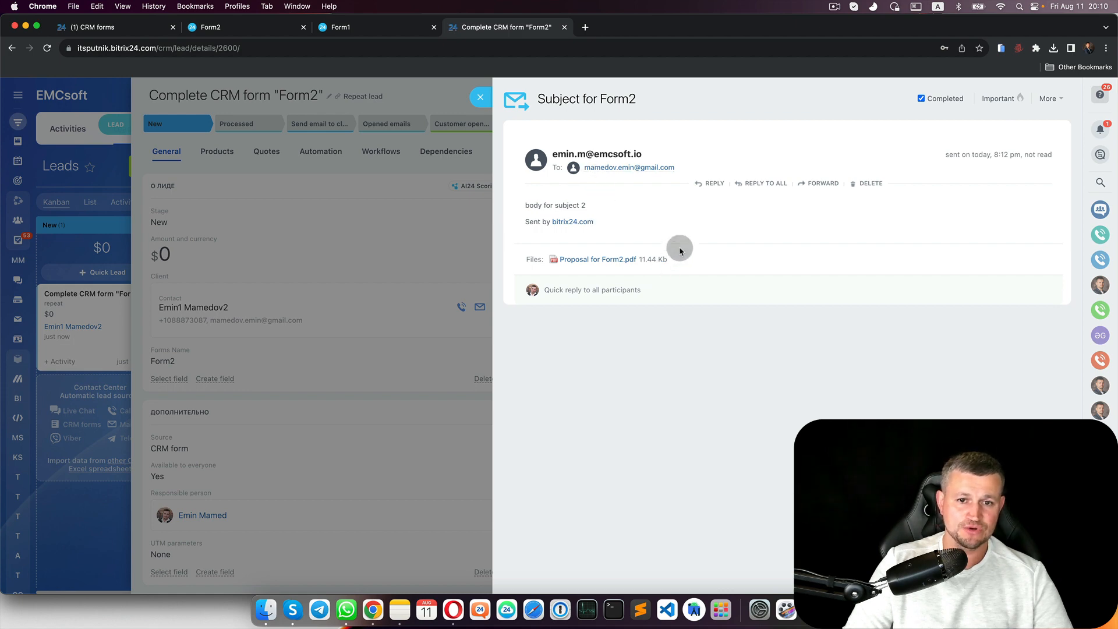
scroll(680, 249, "up", 5)
left_click(512, 269)
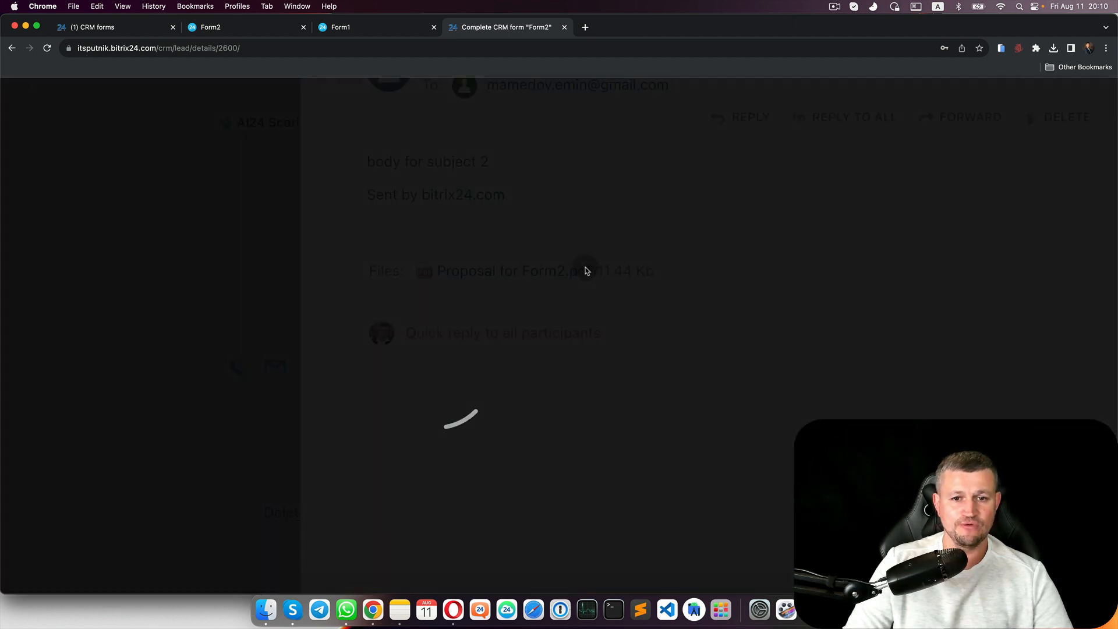
key("Escape")
scroll(699, 287, "down", 5)
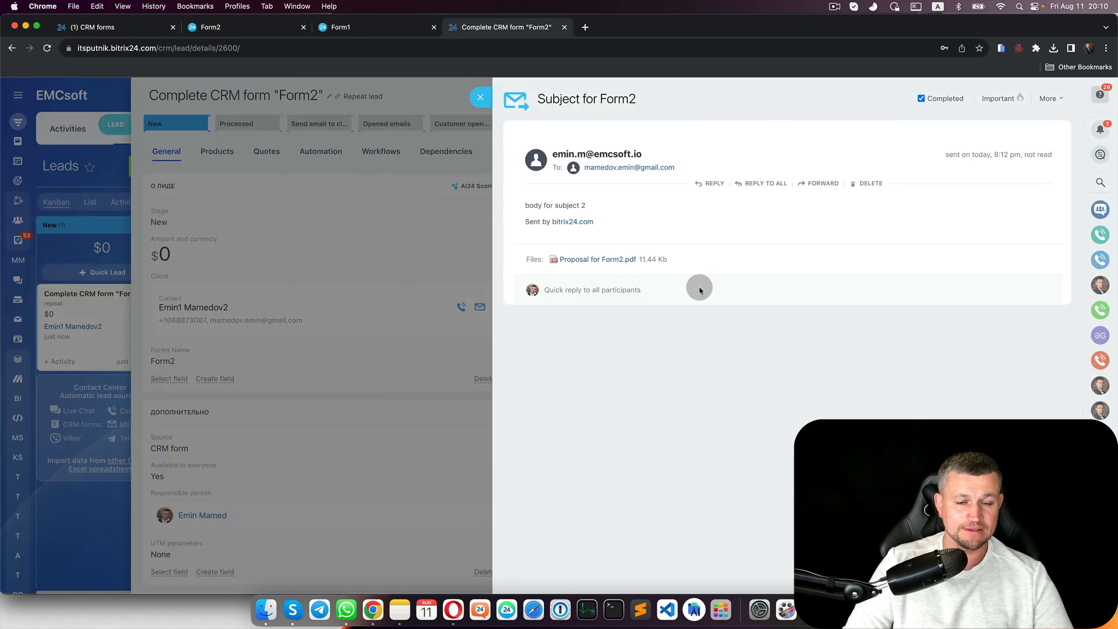
left_click(480, 97)
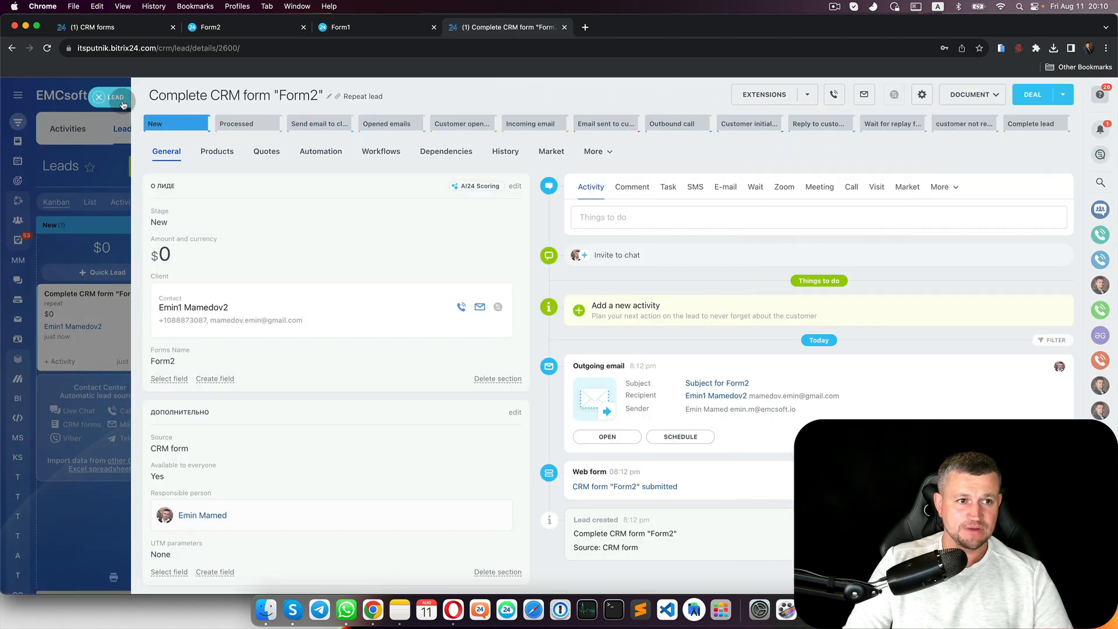
Close the lead, open the Gmail inbox in a new browser tab and check the attachment of the "Body for form1" message
left_click(117, 98)
left_click(585, 28)
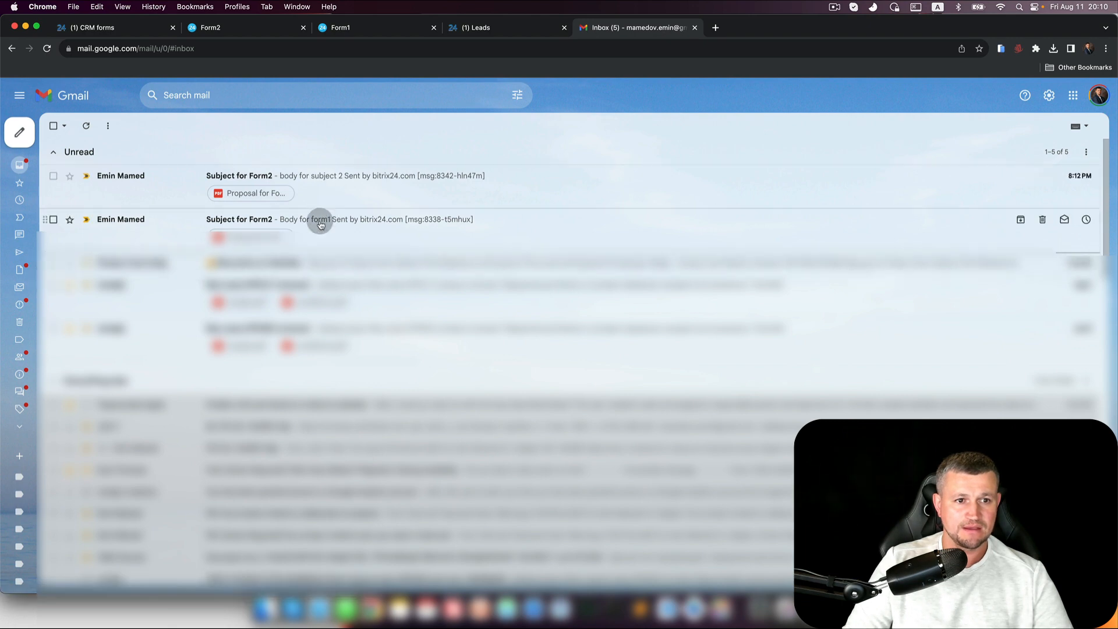
left_click(320, 225)
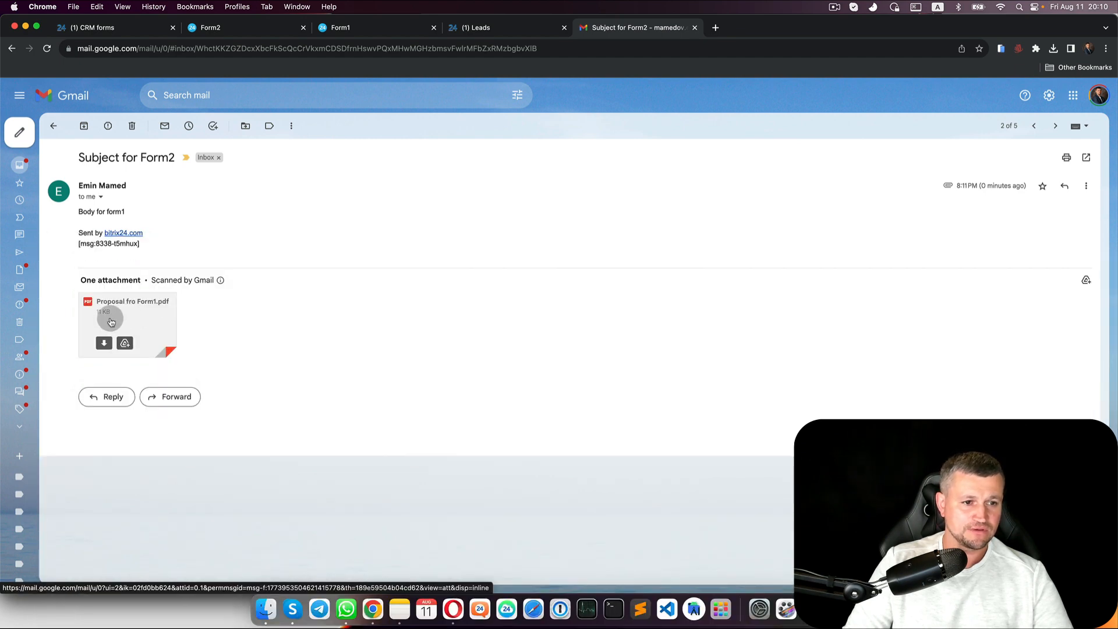
scroll(111, 320, "up", 5)
scroll(242, 282, "down", 5)
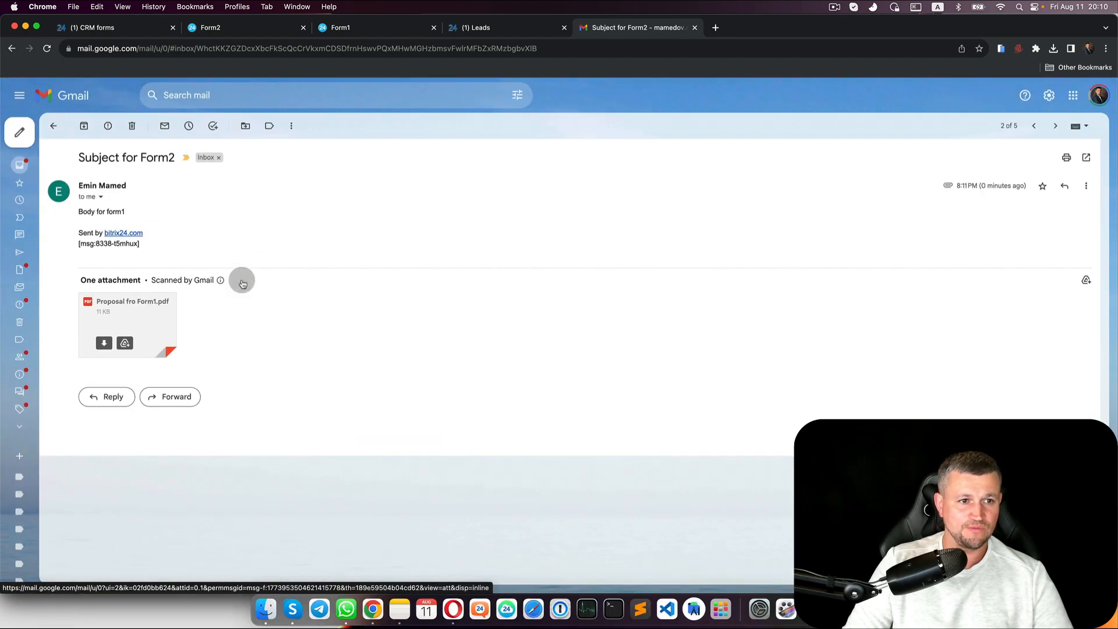
Delete the "Body for form1" message and check the body and PDF attachment of the "body for subject 2" message
left_click(132, 124)
left_click(301, 184)
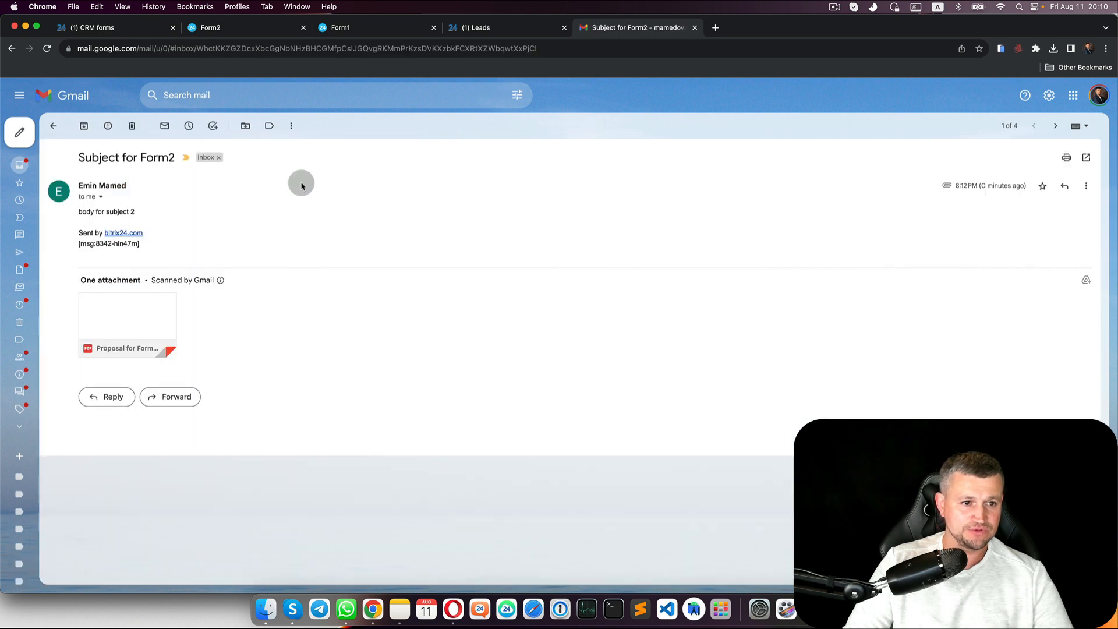
mouse_move(100, 344)
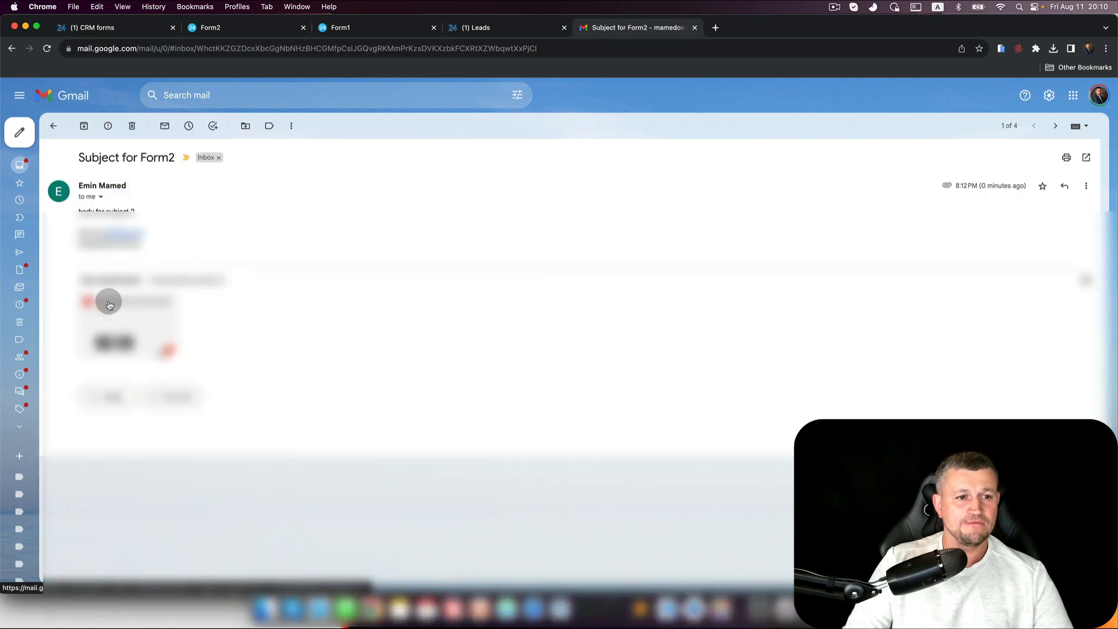
scroll(109, 301, "up", 5)
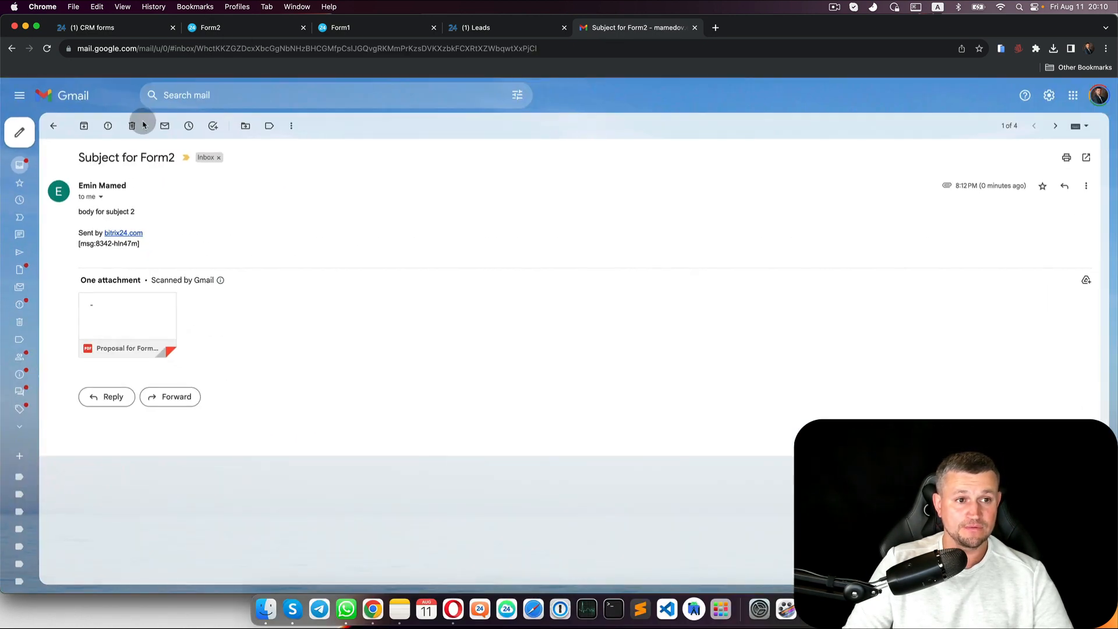